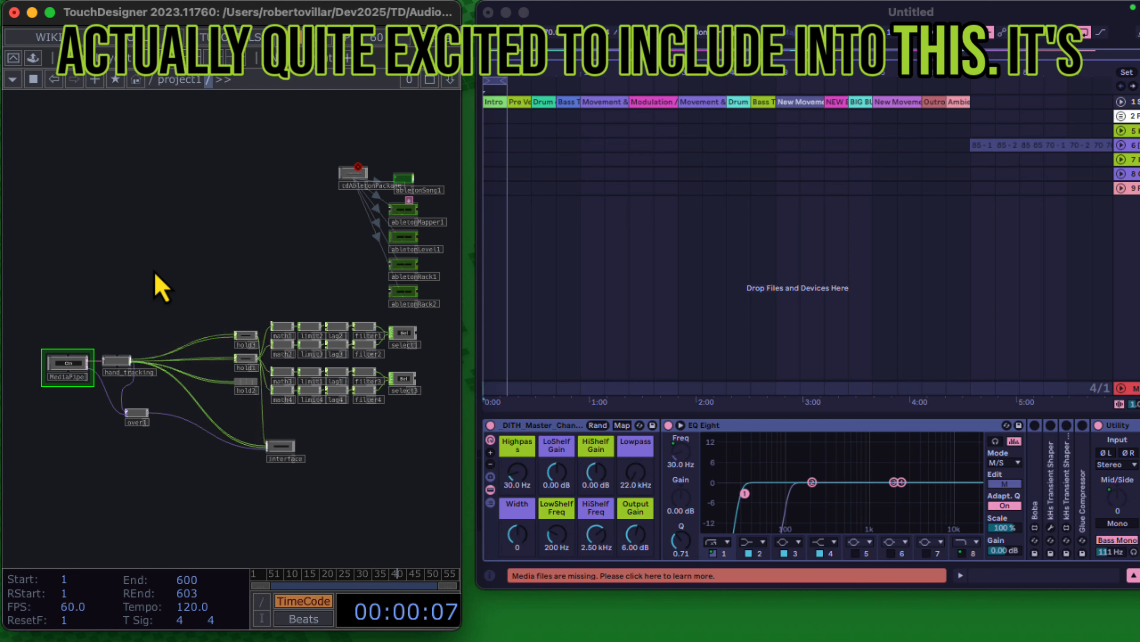
- Examine the hand-tracking network from the hold, math, limit, lag and filter nodes down to the interface node
middle_drag(155, 272, 270, 285)
drag(270, 285, 43, 221)
middle_drag(43, 222, 59, 274)
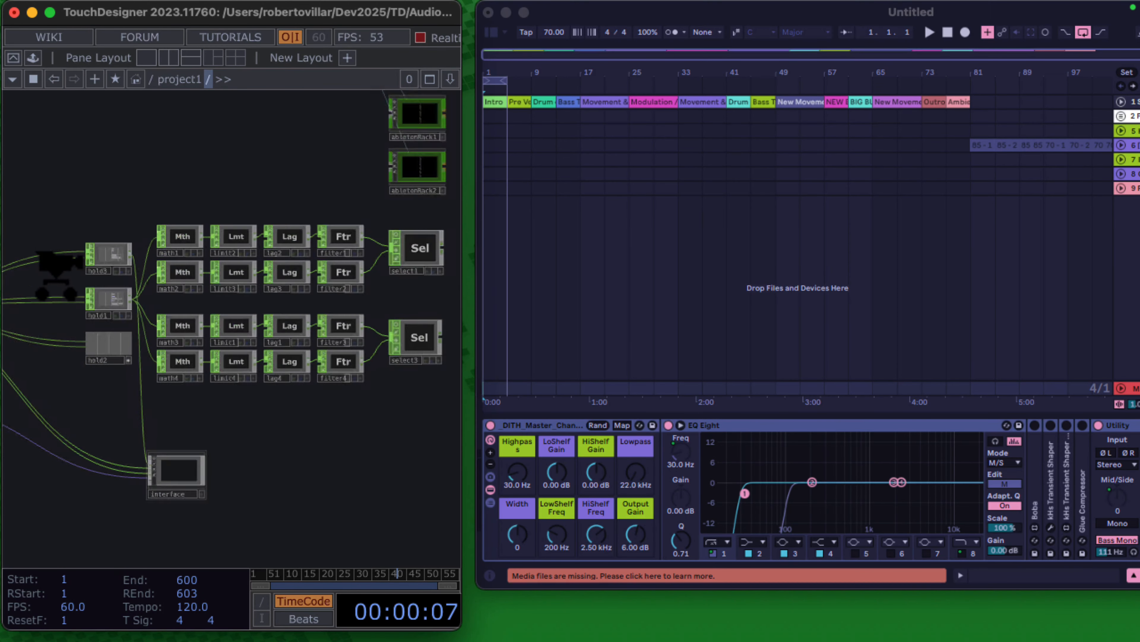
scroll(202, 456, up, 5)
click(105, 460)
click(105, 460)
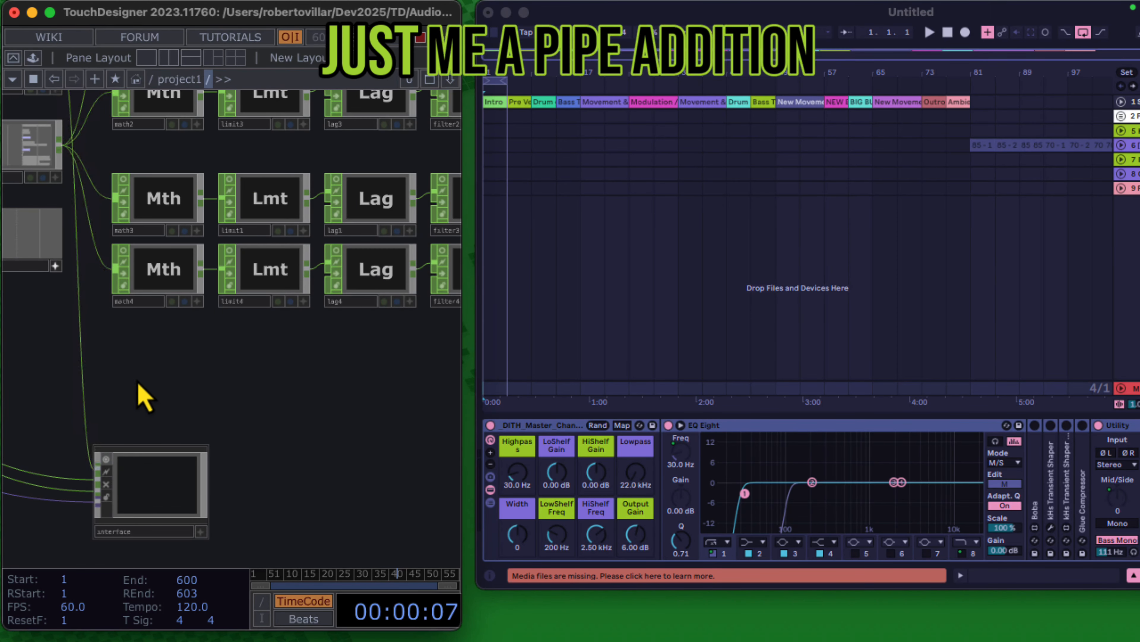
- Turn on the live viewers of the hand_tracking and over1 nodes
drag(140, 374, 437, 382)
drag(234, 324, 353, 360)
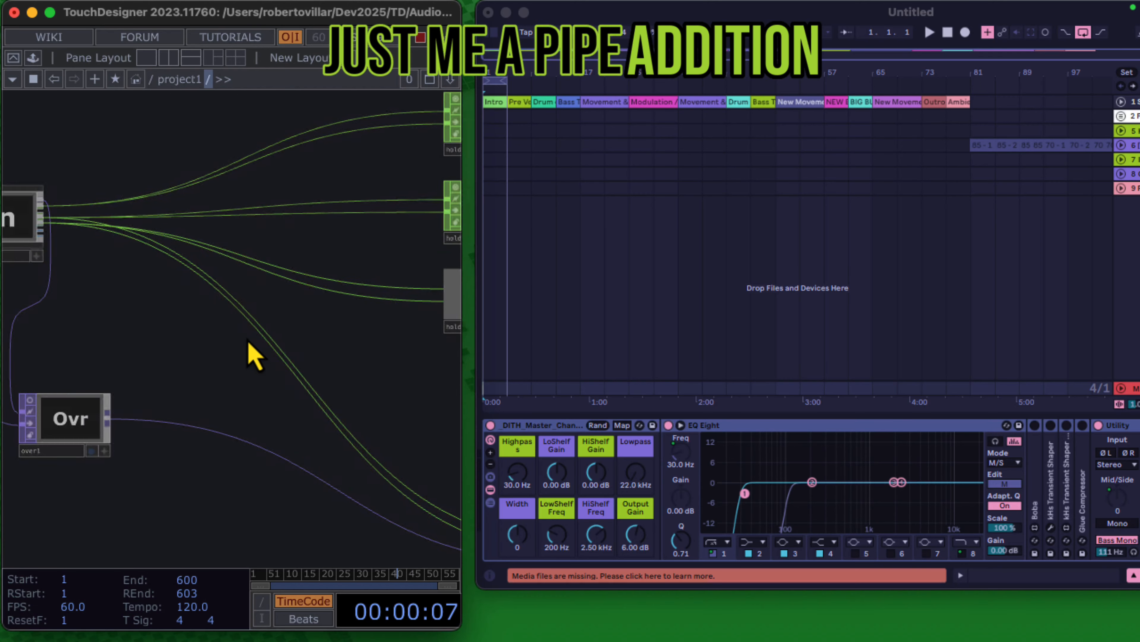
drag(186, 321, 298, 335)
click(54, 210)
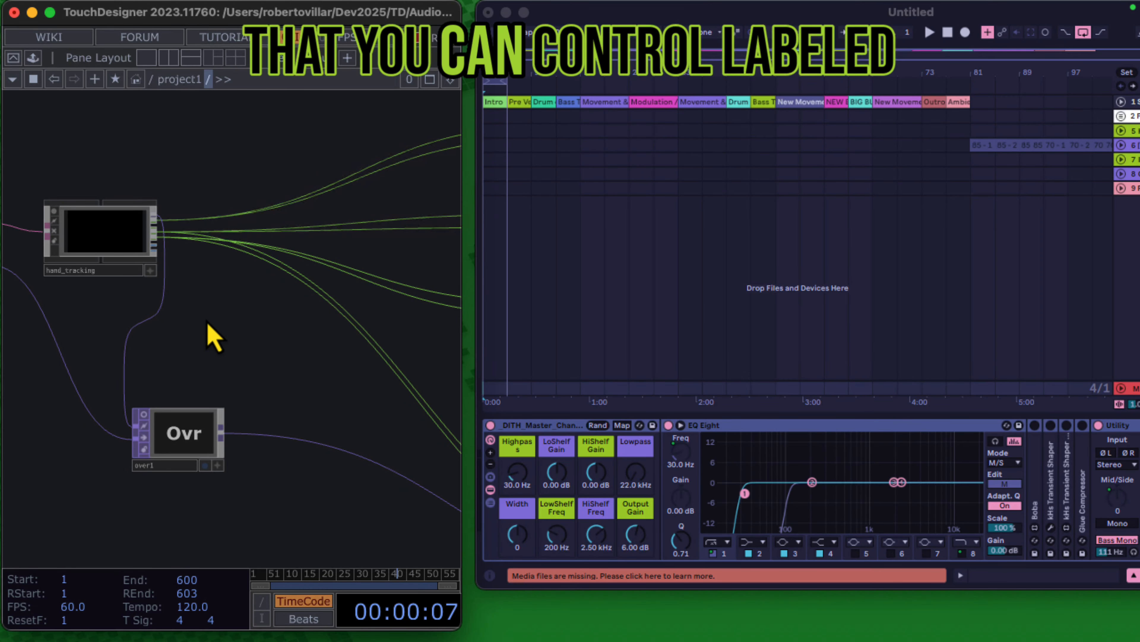
drag(207, 323, 329, 330)
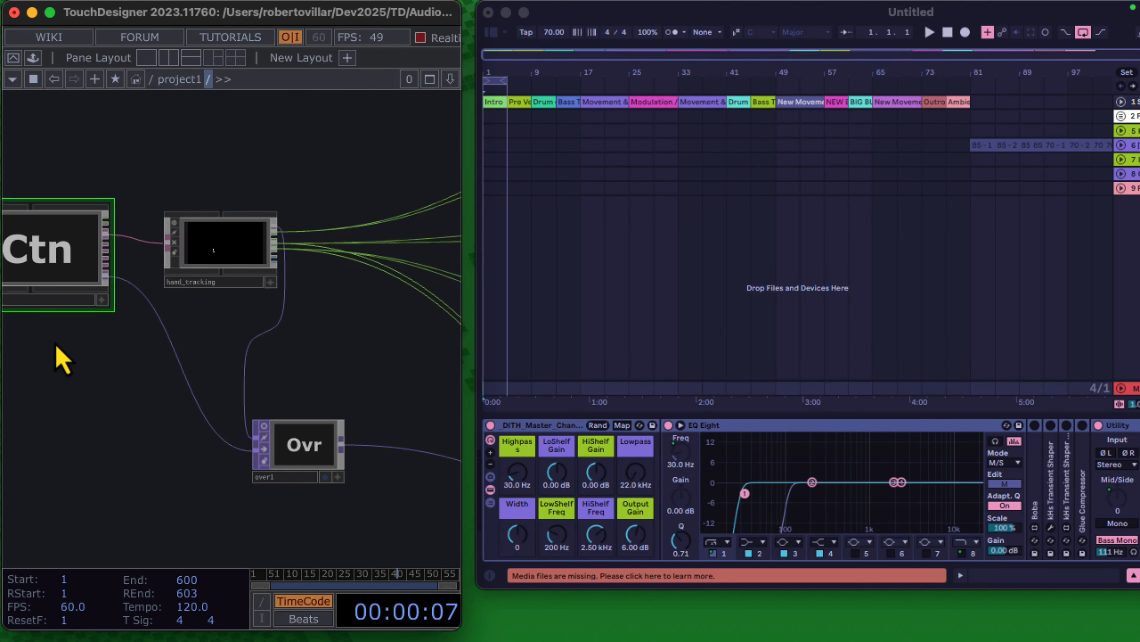
drag(56, 357, 224, 369)
drag(348, 449, 220, 398)
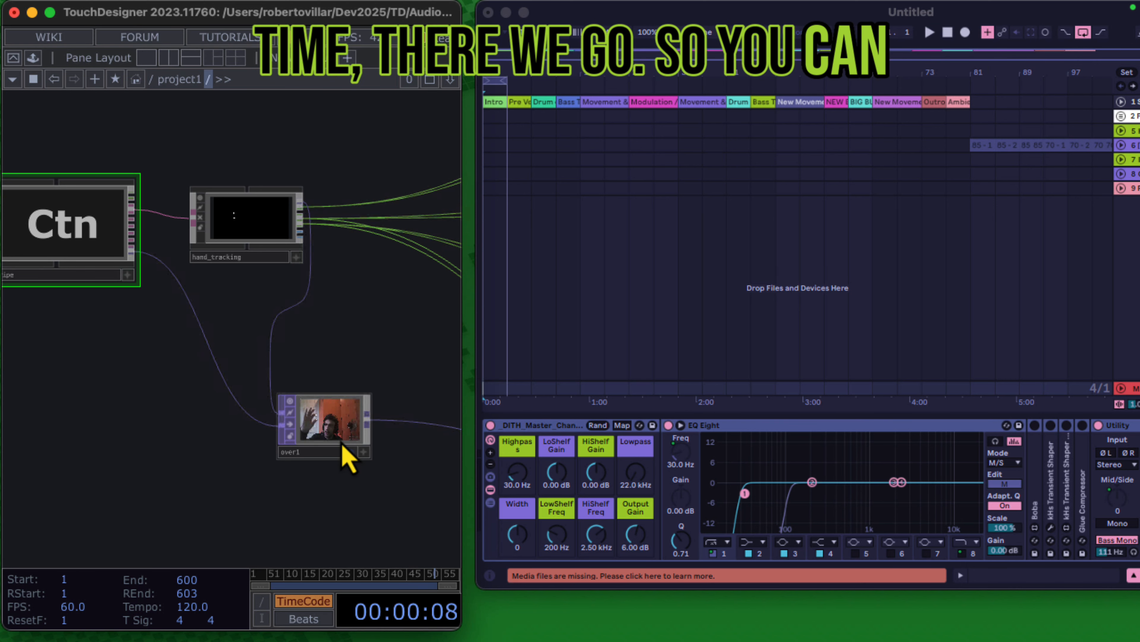
- Follow the signal chain to select1, preview its filtered values, and examine the tdAbletonPackage node with its Ableton components
scroll(348, 458, up, 5)
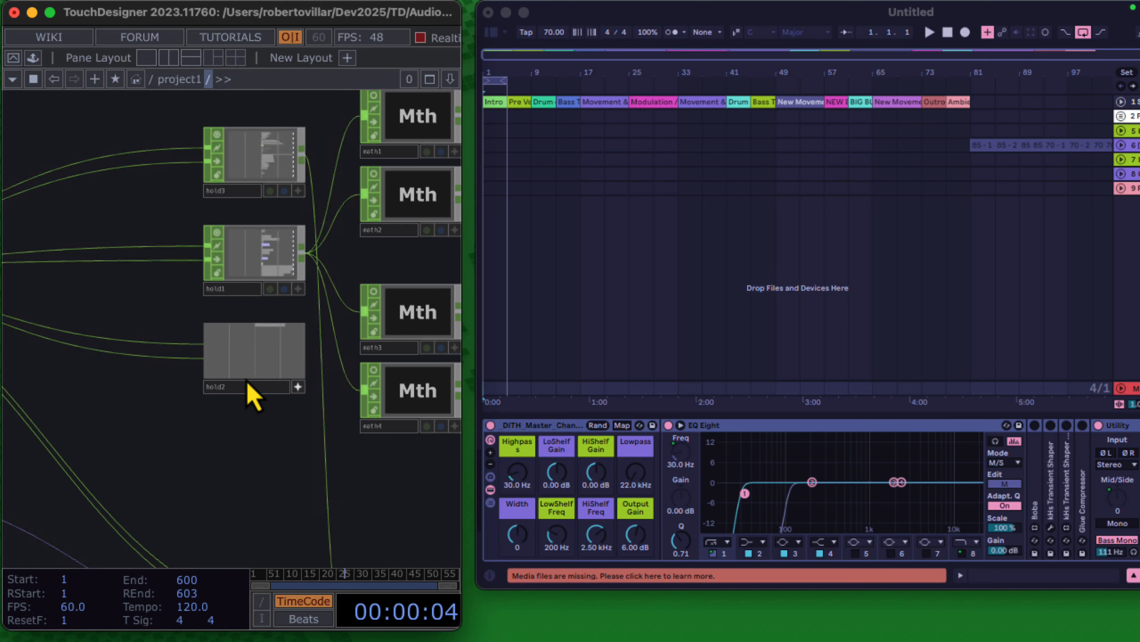
drag(395, 263, 197, 278)
drag(431, 287, 150, 308)
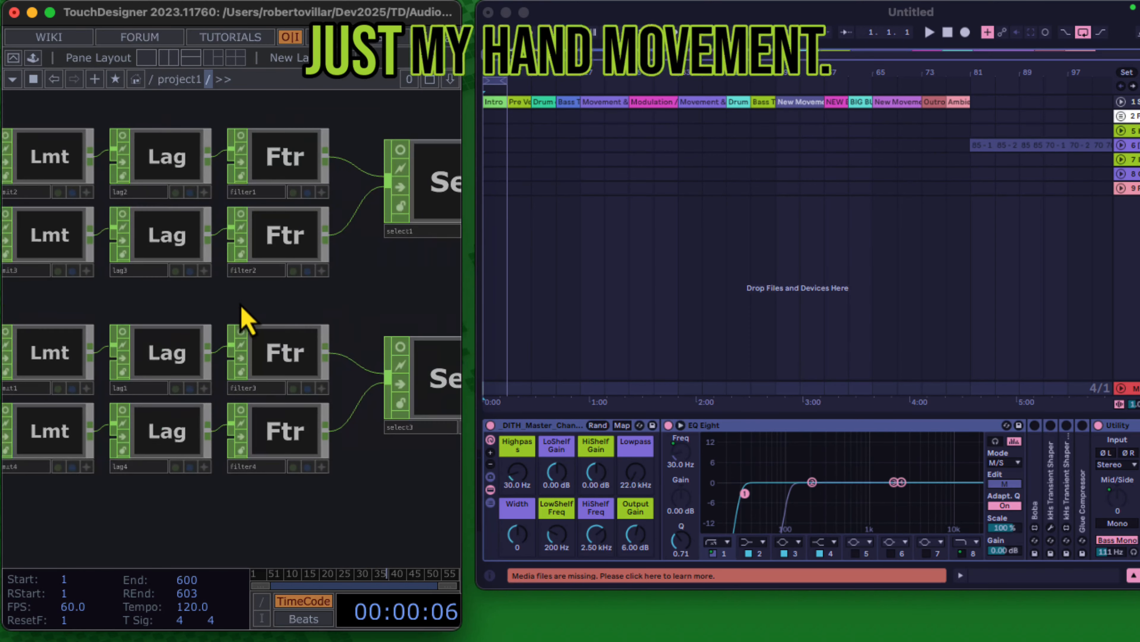
drag(398, 296, 139, 333)
click(141, 185)
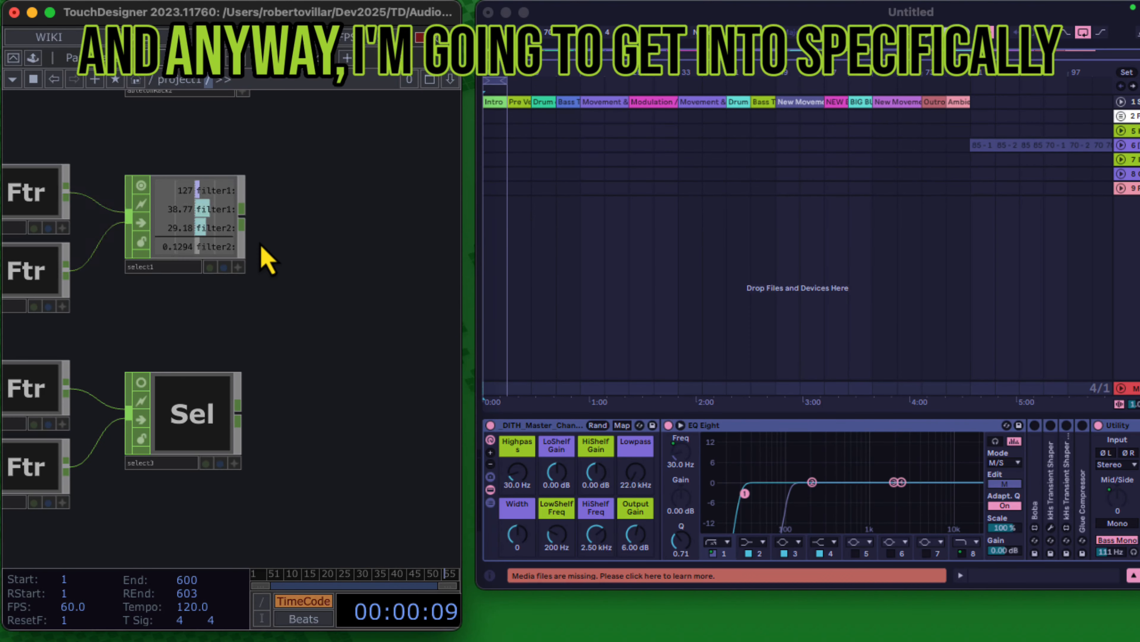
click(140, 186)
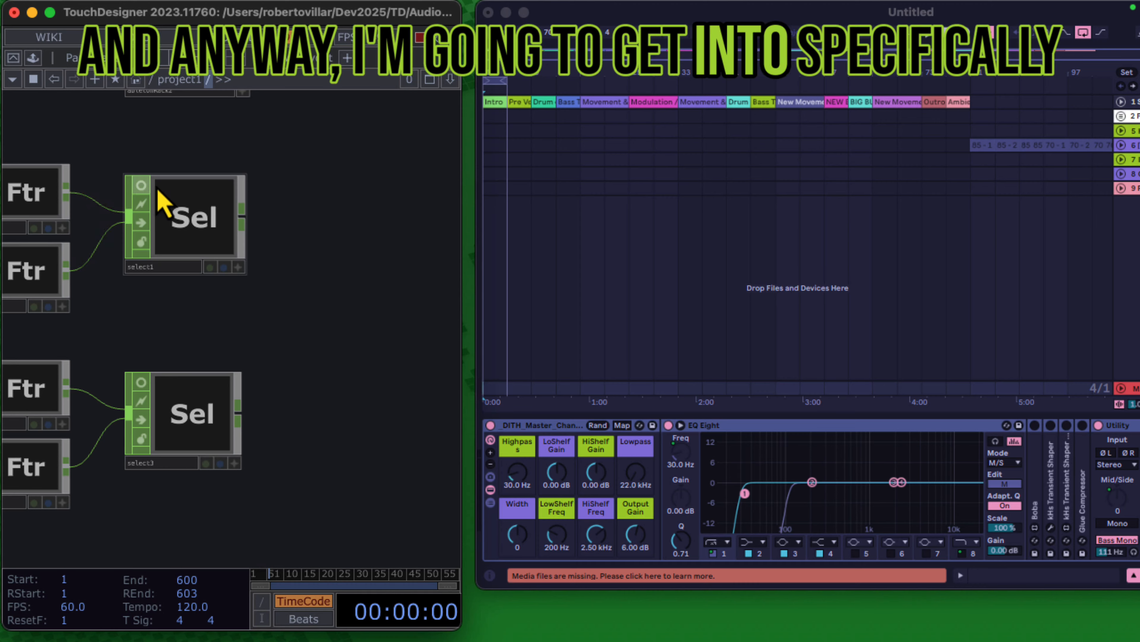
drag(163, 357, 427, 288)
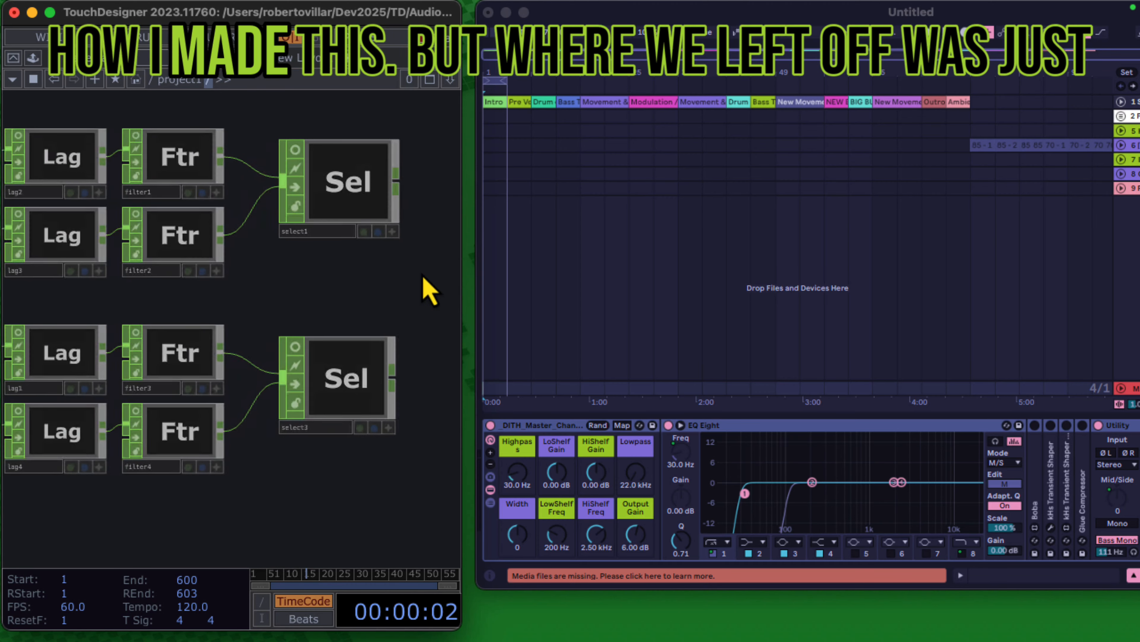
drag(77, 535, 254, 420)
drag(395, 253, 230, 531)
scroll(412, 229, down, 3)
drag(412, 257, 400, 464)
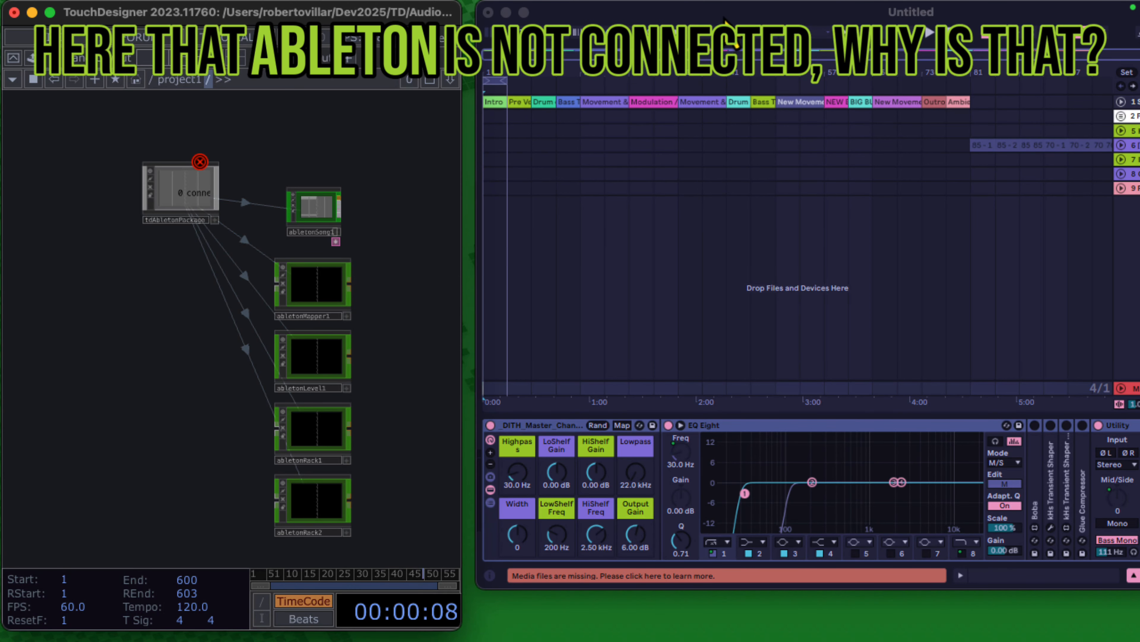
- Switch to Ableton Live and open the recent Live set TDAGoopy Set2.als
click(723, 19)
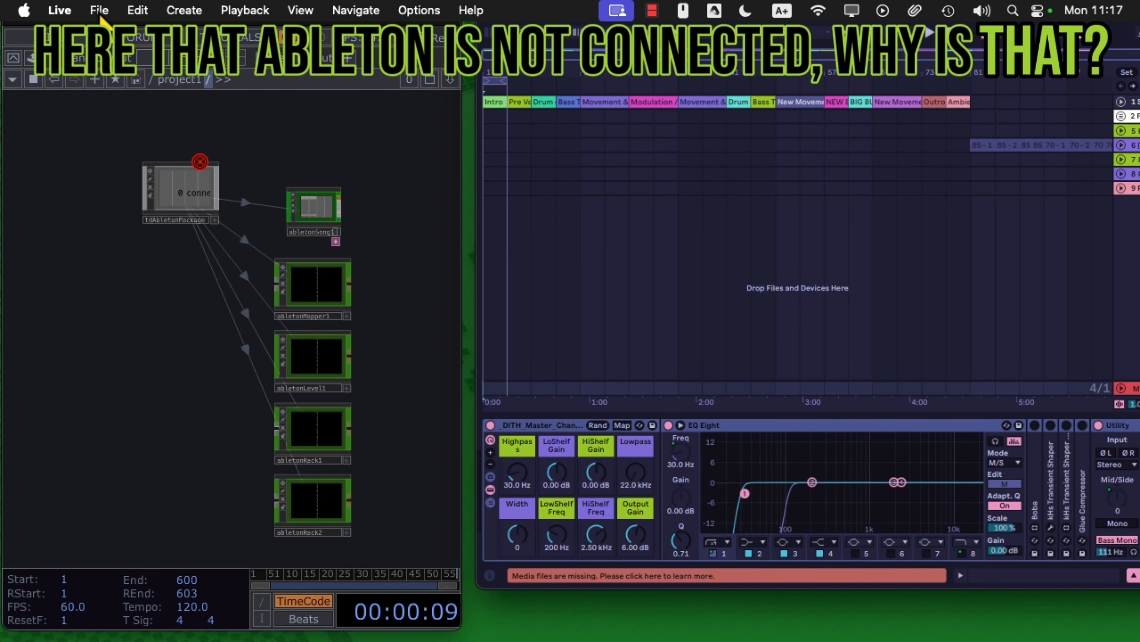
click(99, 10)
mouse_move(141, 81)
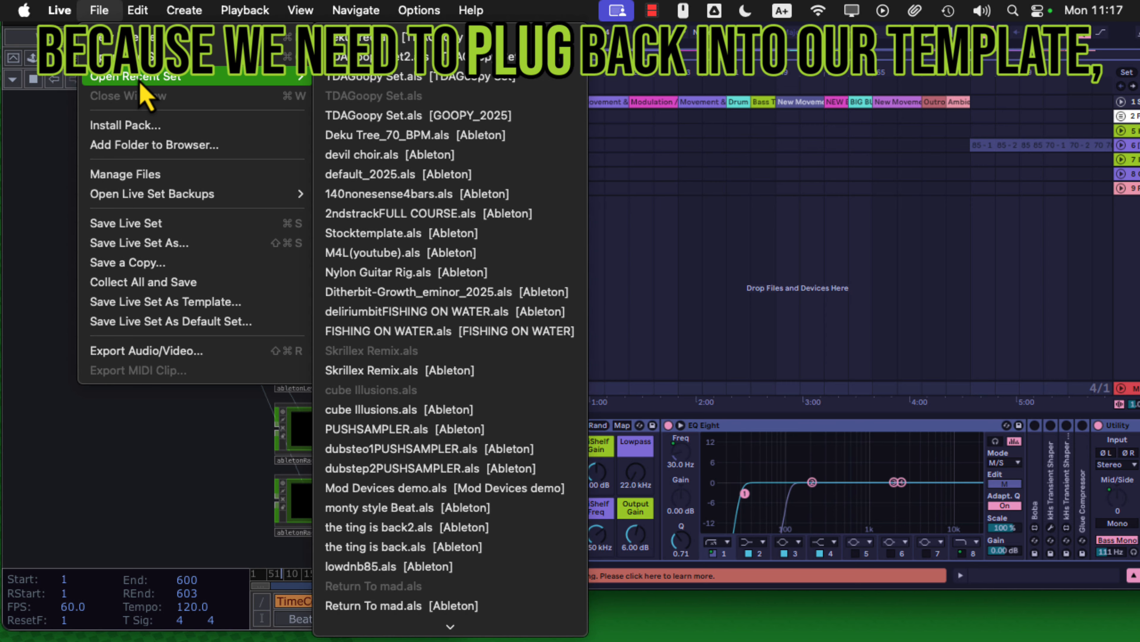
key(Right)
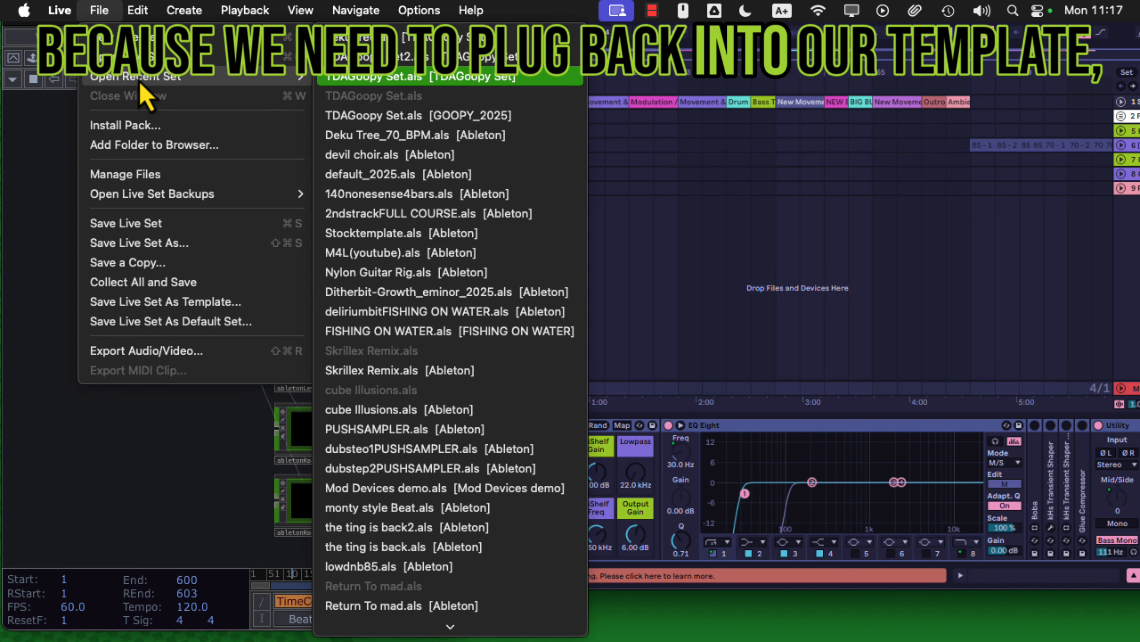
click(414, 51)
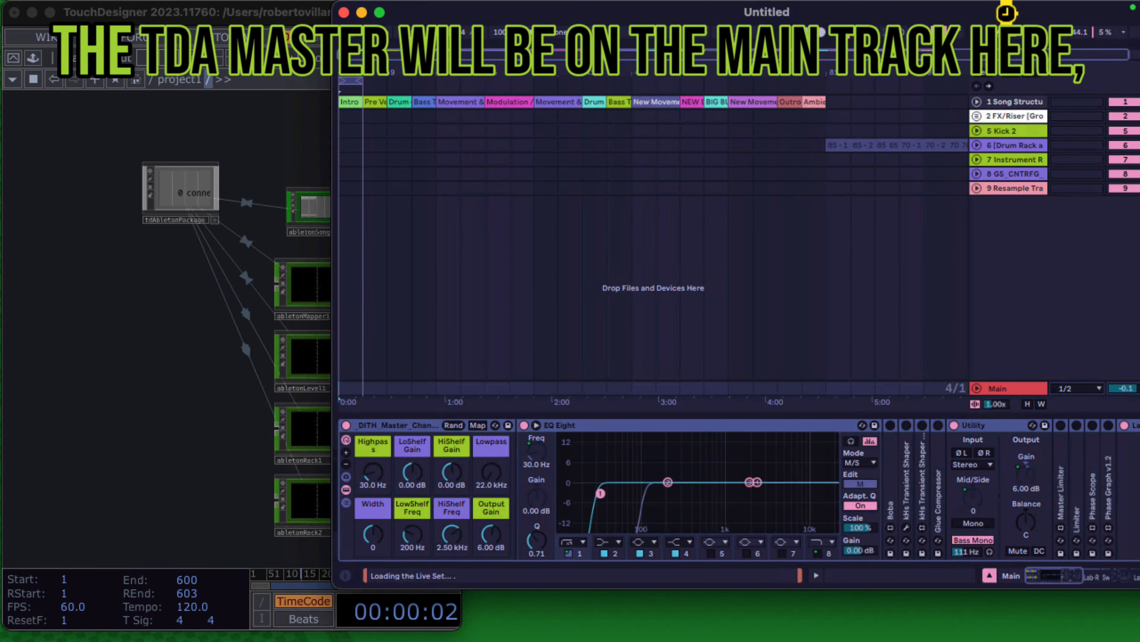
- Reposition the Ableton Live window so its track headers and main track are visible alongside the TouchDesigner network
drag(1006, 13, 864, 16)
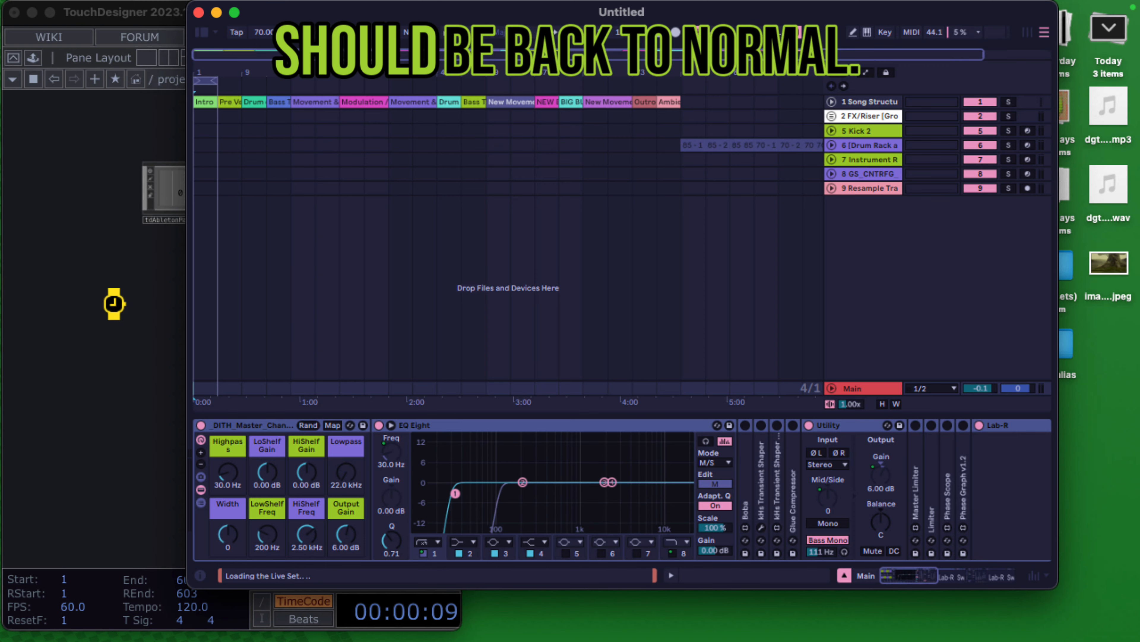
click(118, 307)
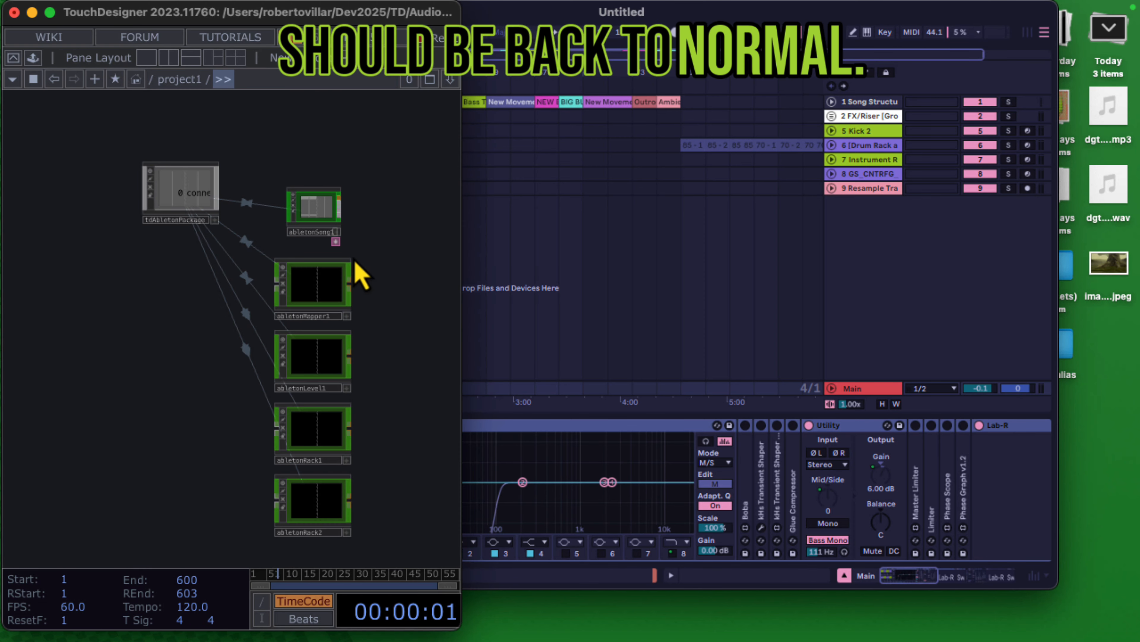
drag(402, 253, 384, 164)
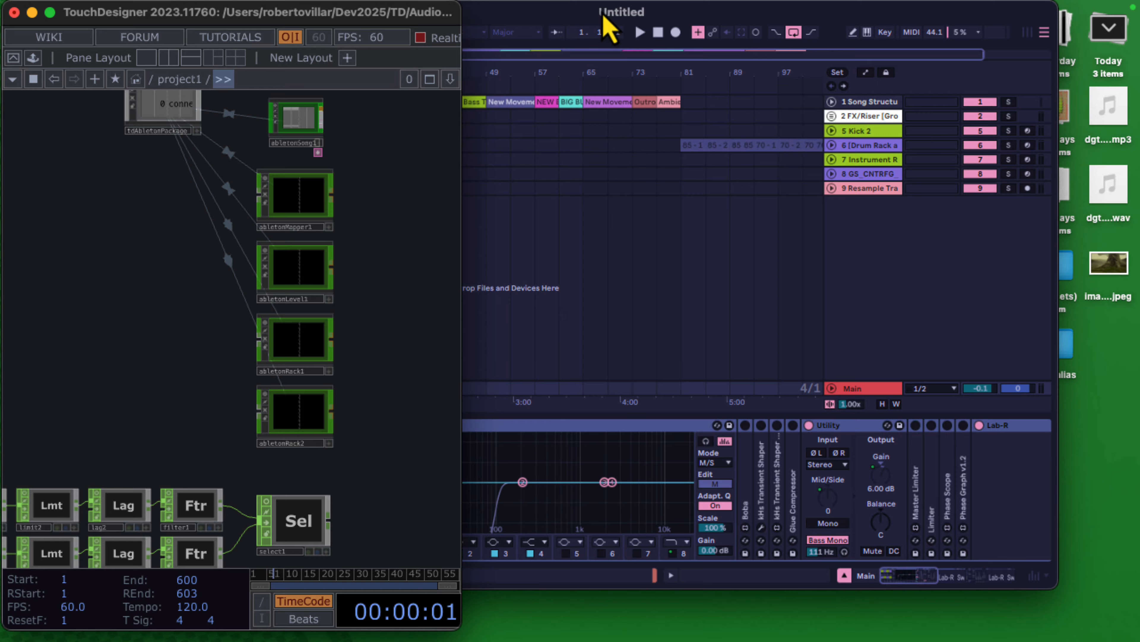
drag(602, 13, 683, 13)
- Switch to TouchDesigner and turn on the viewers of select1 and select3 to display their filtered hand values
click(106, 258)
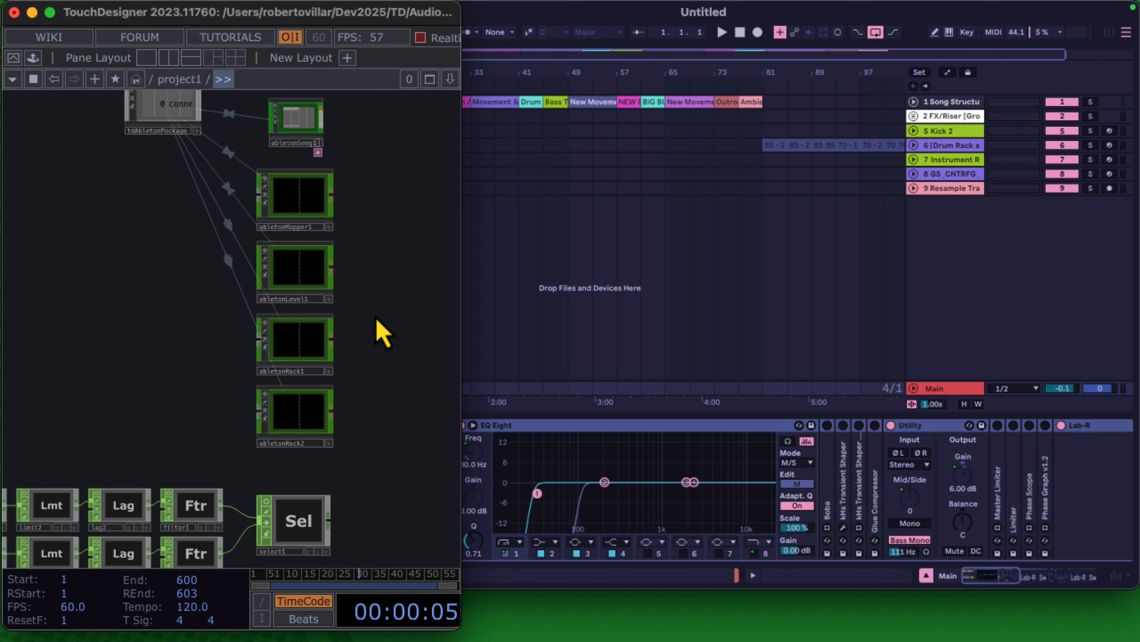
drag(140, 395, 211, 345)
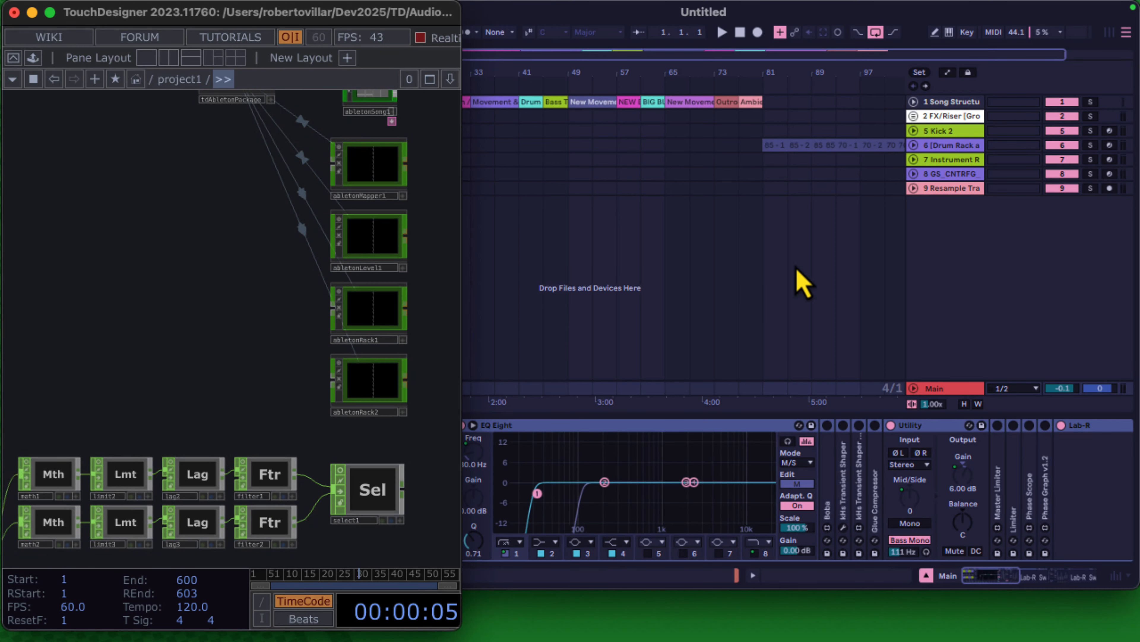
click(758, 265)
click(246, 343)
drag(197, 406, 162, 224)
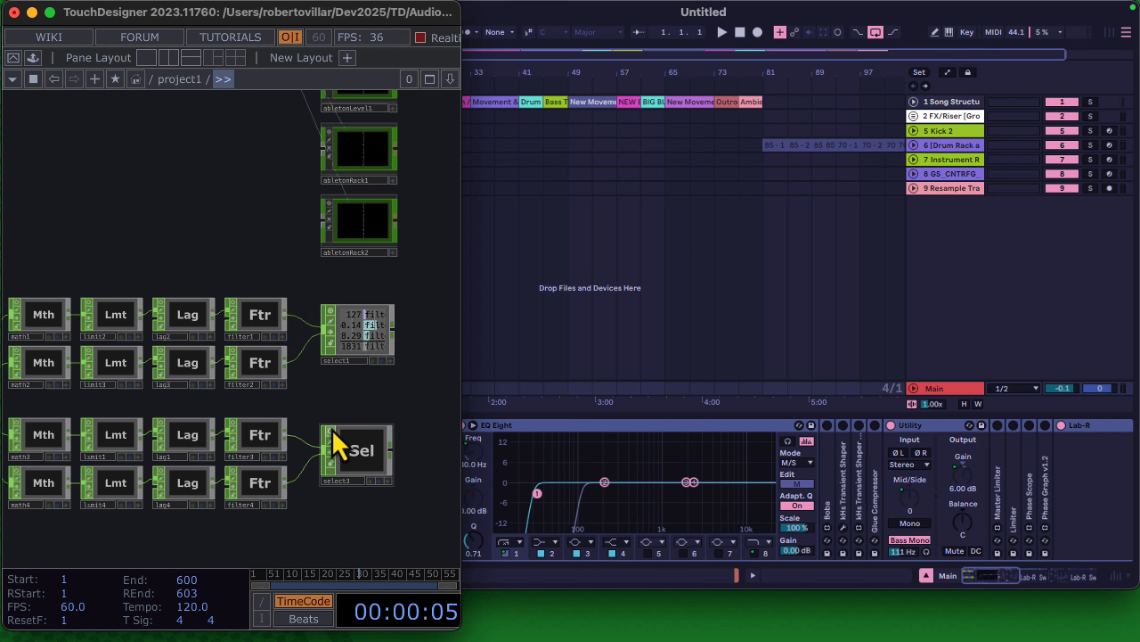
scroll(344, 454, up, 5)
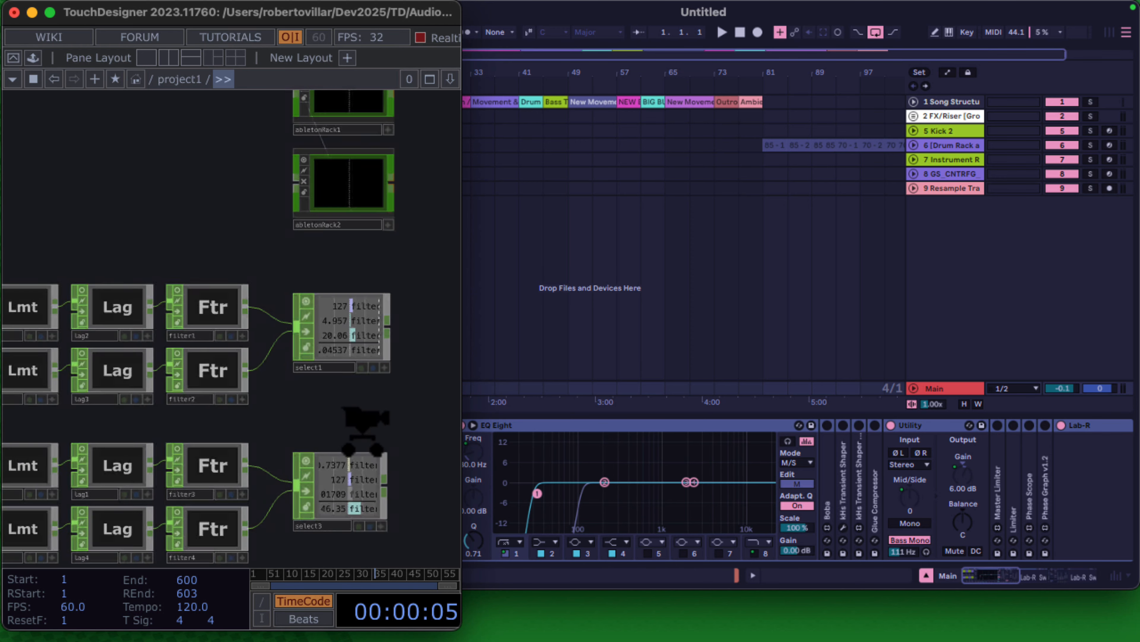
drag(305, 395, 164, 317)
drag(191, 483, 159, 426)
scroll(163, 473, down, 2)
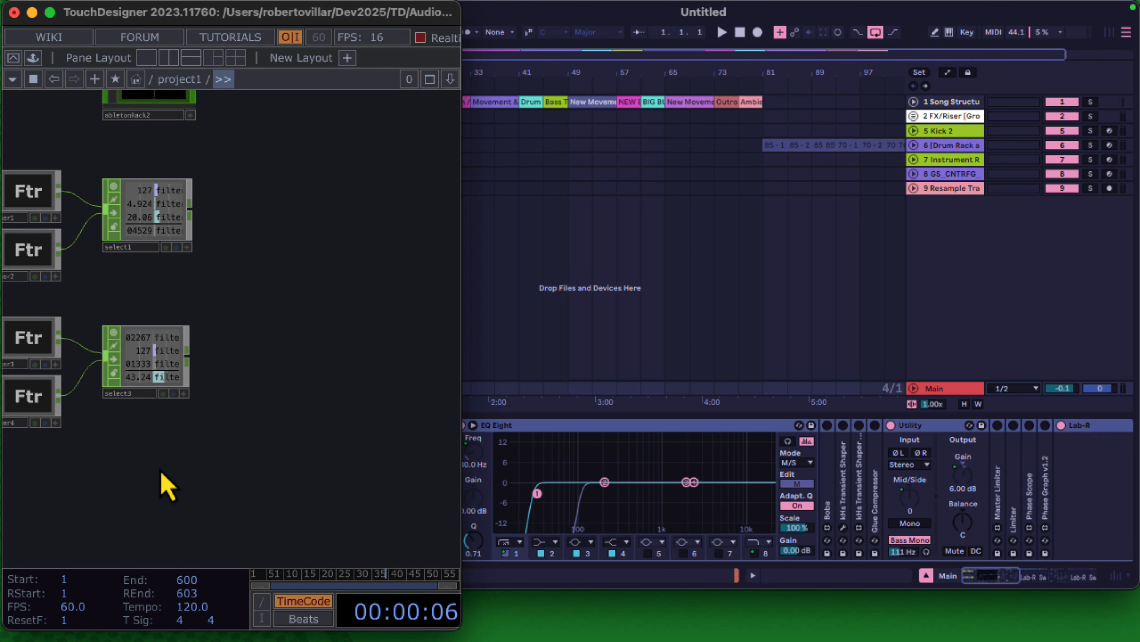
- Examine the tracked finger points in the hand_tracking viewer and the camera image in the over1 viewer
drag(164, 473, 370, 479)
drag(190, 491, 250, 492)
scroll(251, 499, down, 4)
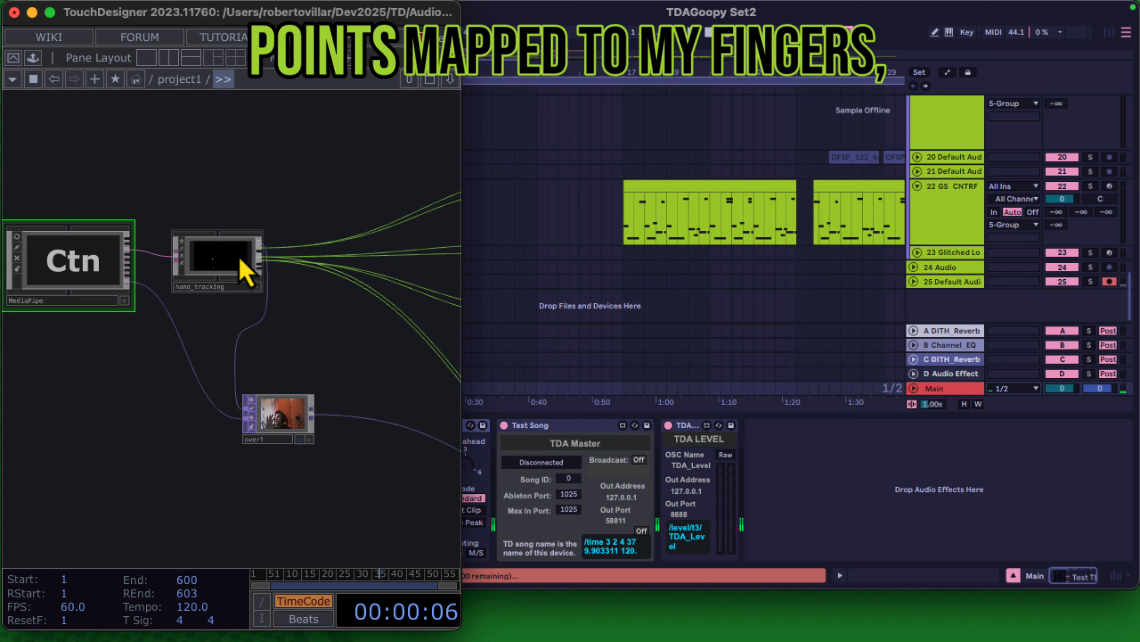
scroll(246, 271, up, 5)
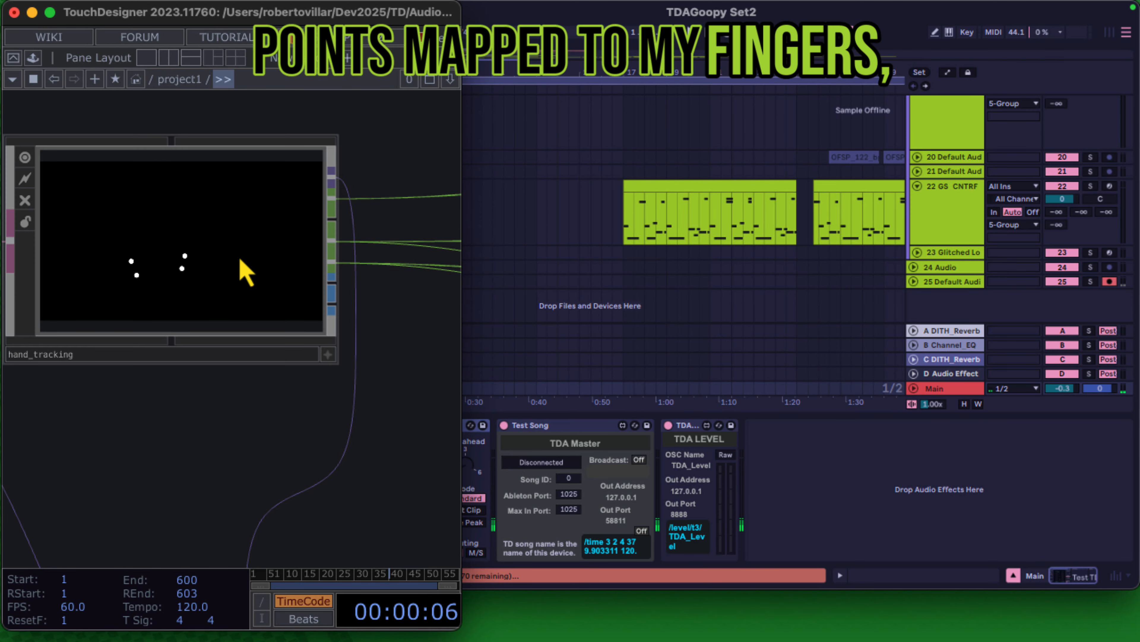
scroll(242, 267, down, 1)
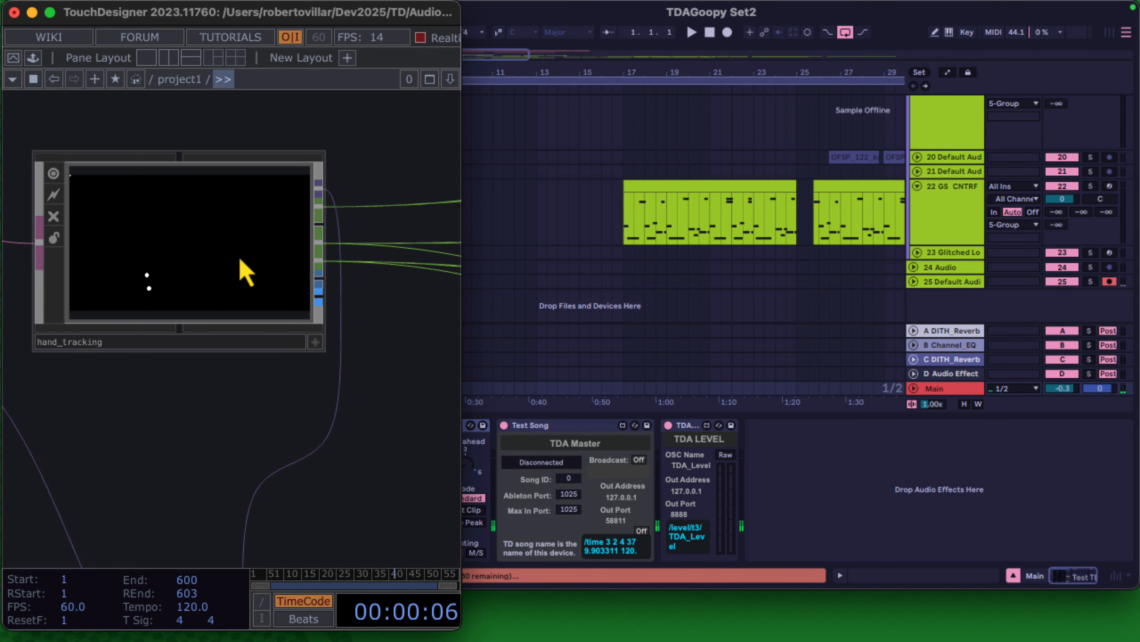
scroll(288, 357, down, 3)
drag(275, 373, 67, 263)
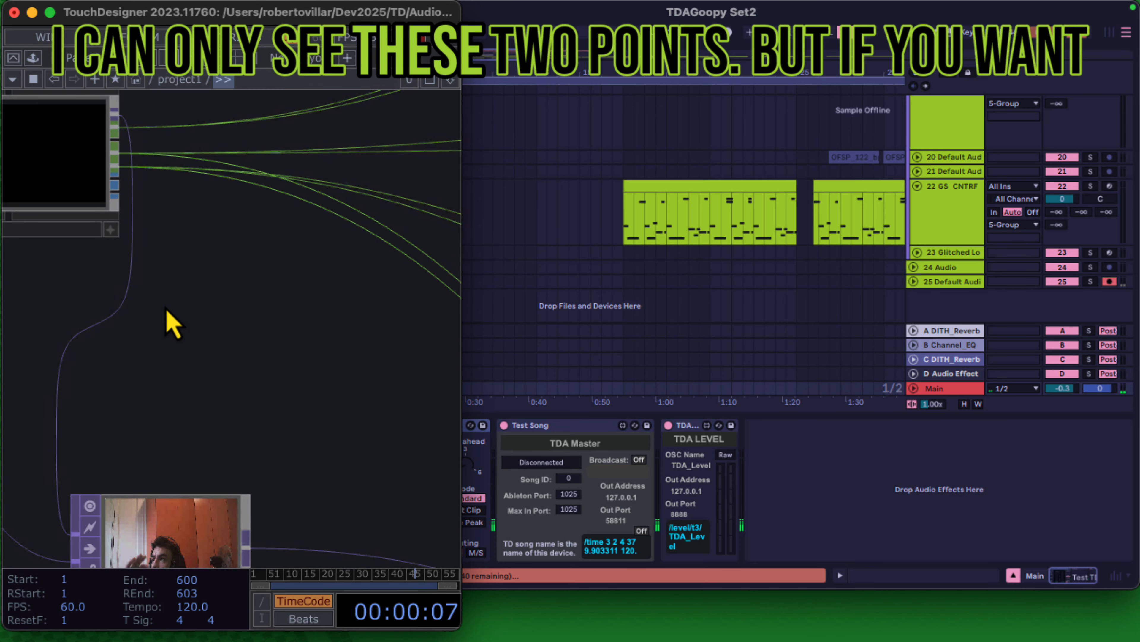
drag(280, 340, 382, 285)
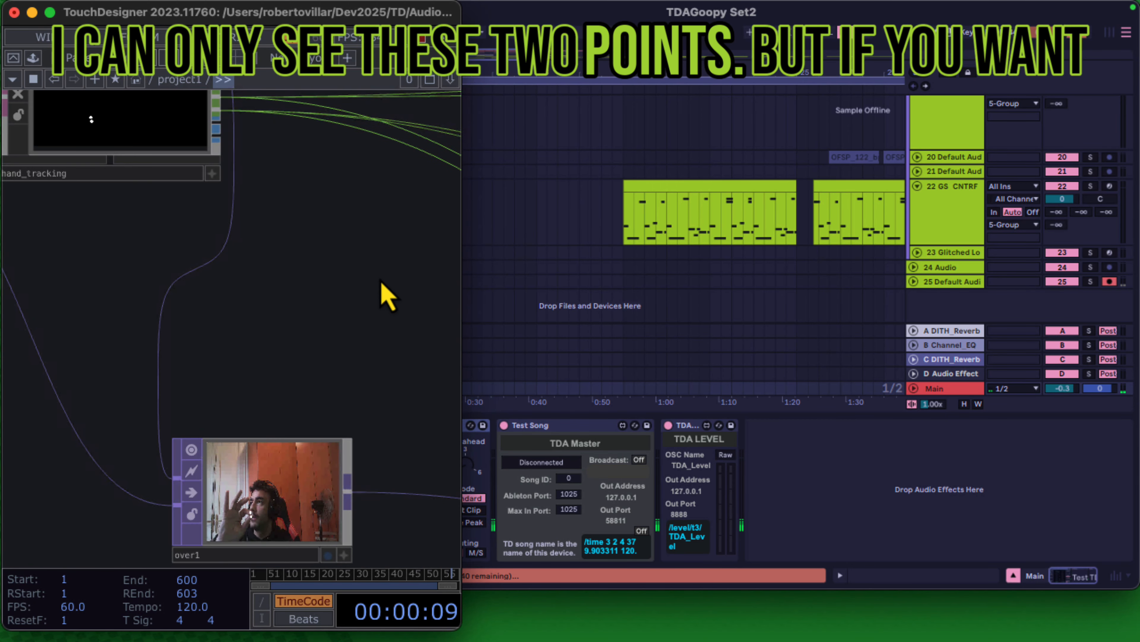
drag(286, 297, 177, 440)
drag(286, 366, 219, 340)
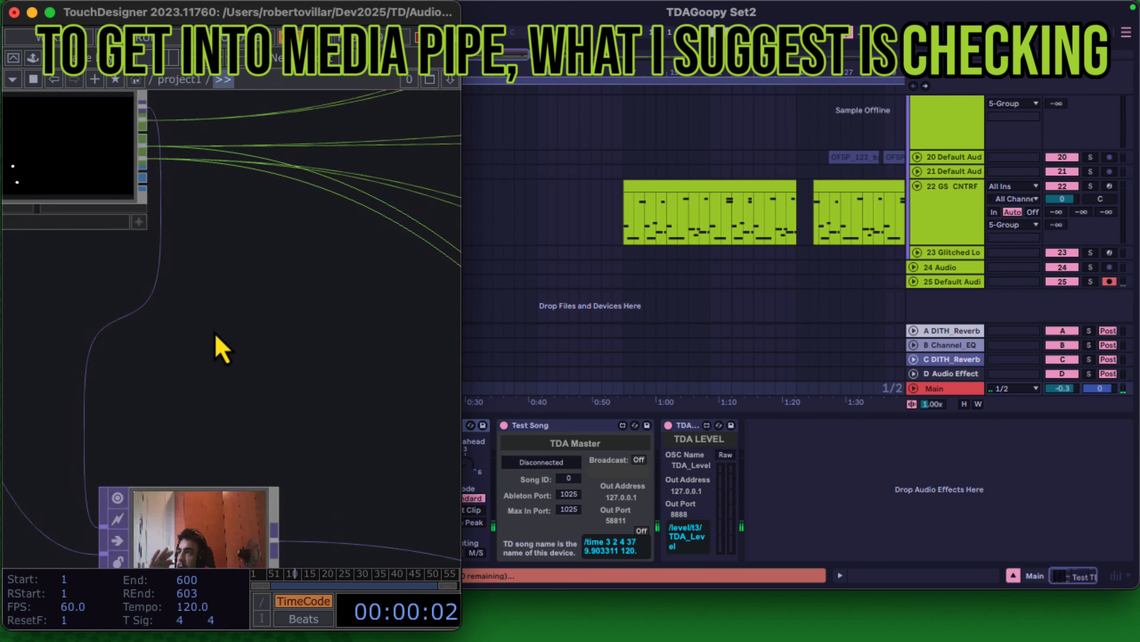
scroll(243, 343, down, 3)
drag(365, 402, 148, 341)
scroll(148, 341, down, 5)
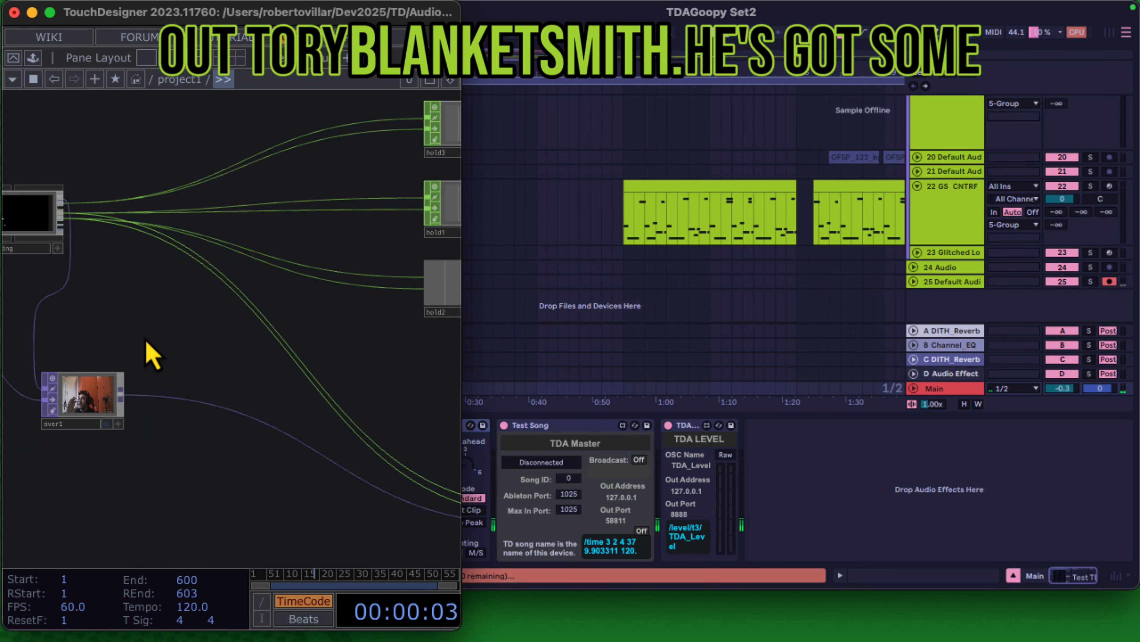
- Select the tdAbletonPackage node above the filter chains and inspect its Ableton connection status
drag(439, 154, 170, 150)
drag(425, 198, 355, 389)
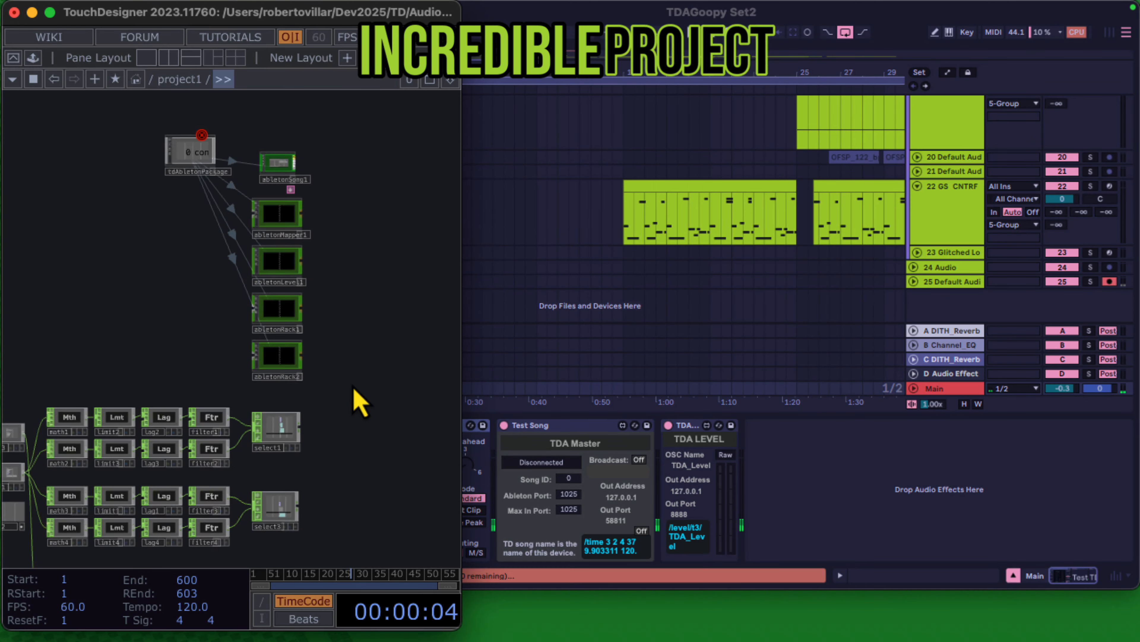
middle_click(202, 148)
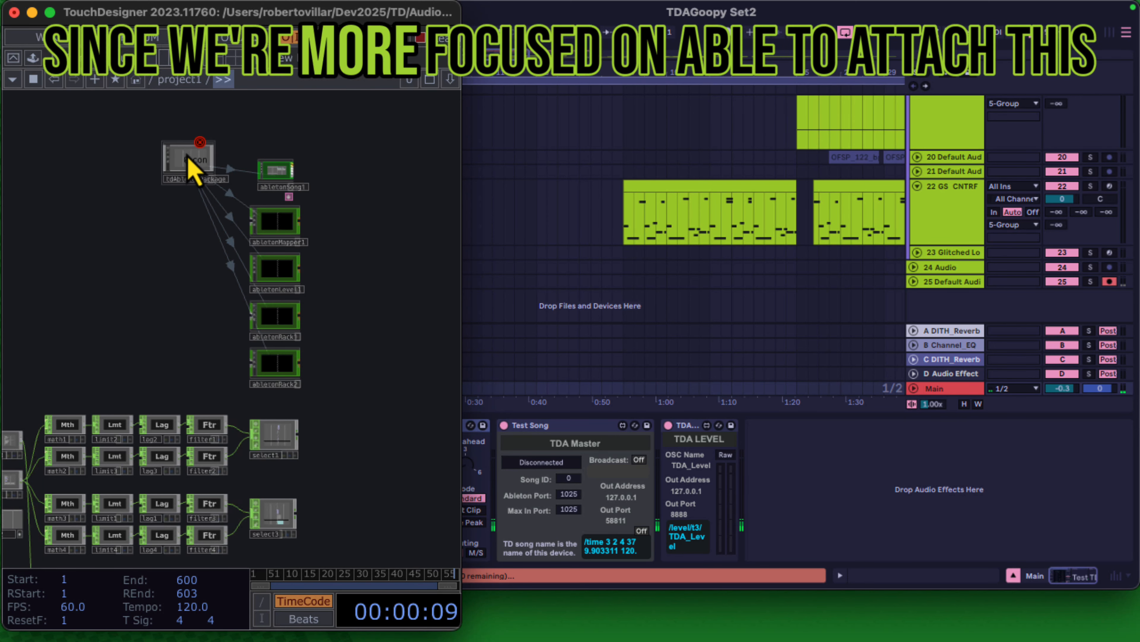
scroll(185, 153, up, 5)
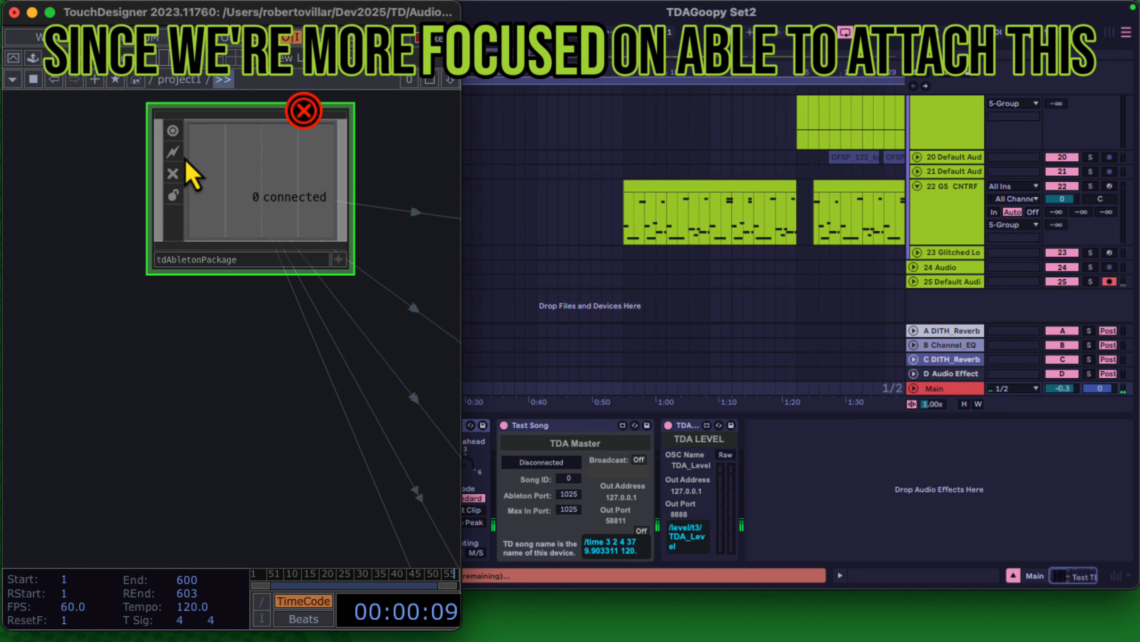
click(175, 176)
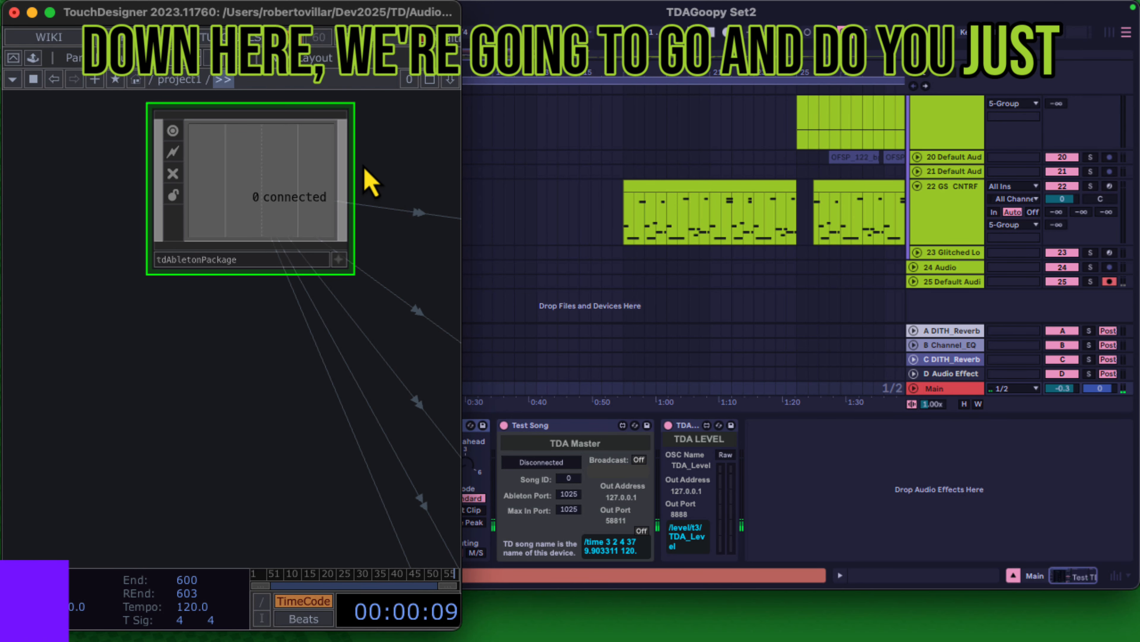
- Reconnect the TDA Master device on Ableton Live's main track with TouchDesigner and autofix the duplicate names that TDAbleton reports
click(863, 498)
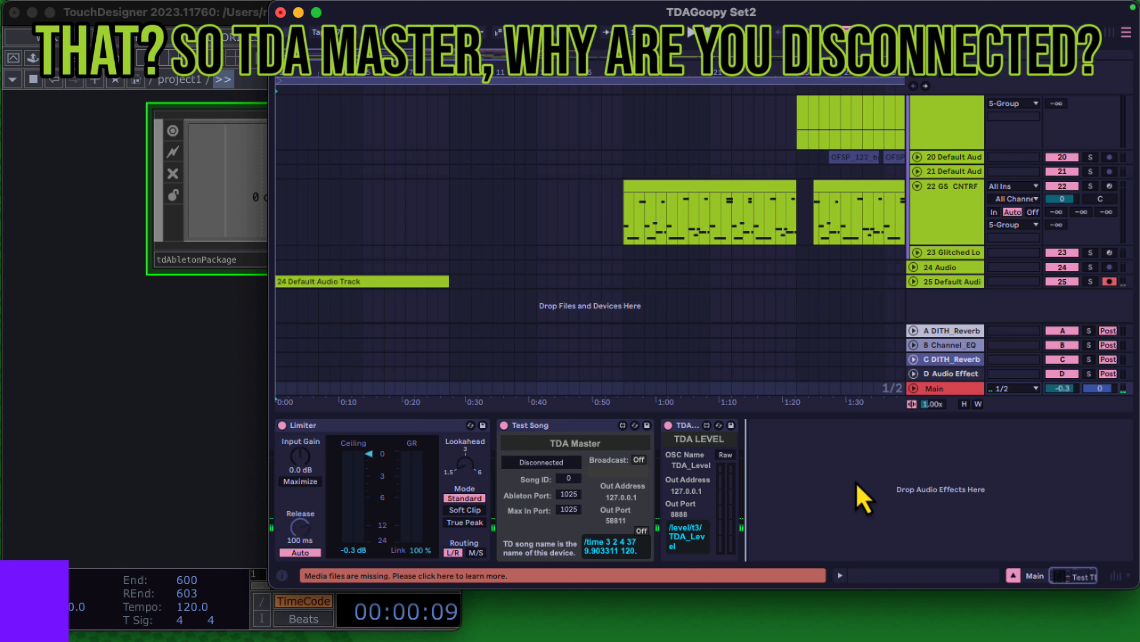
click(559, 429)
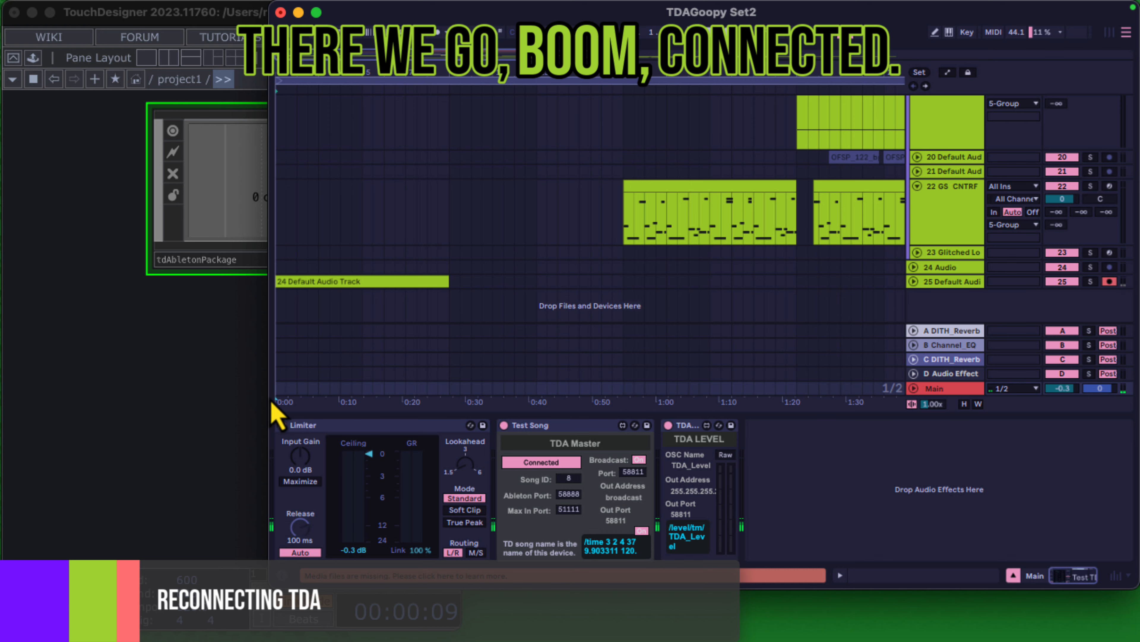
click(219, 394)
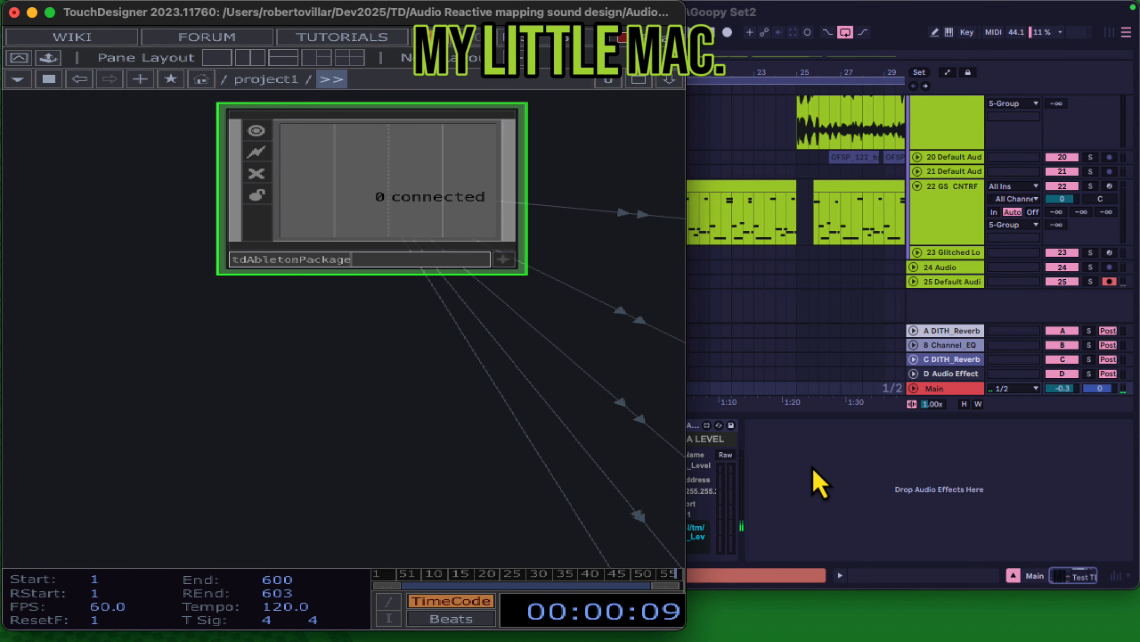
click(818, 483)
click(165, 462)
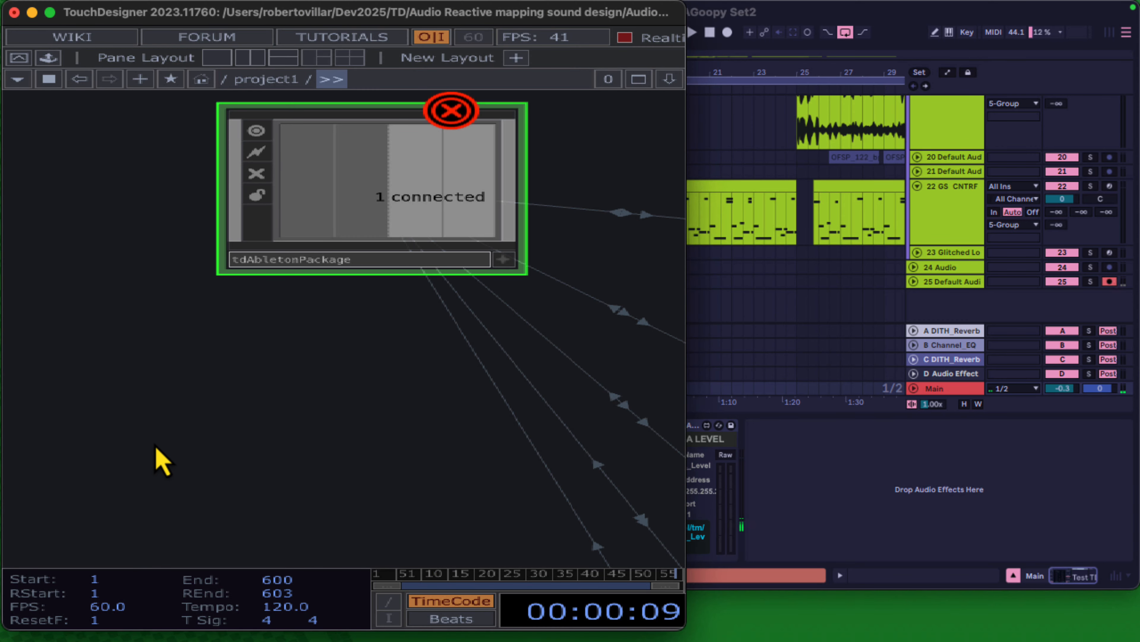
click(978, 20)
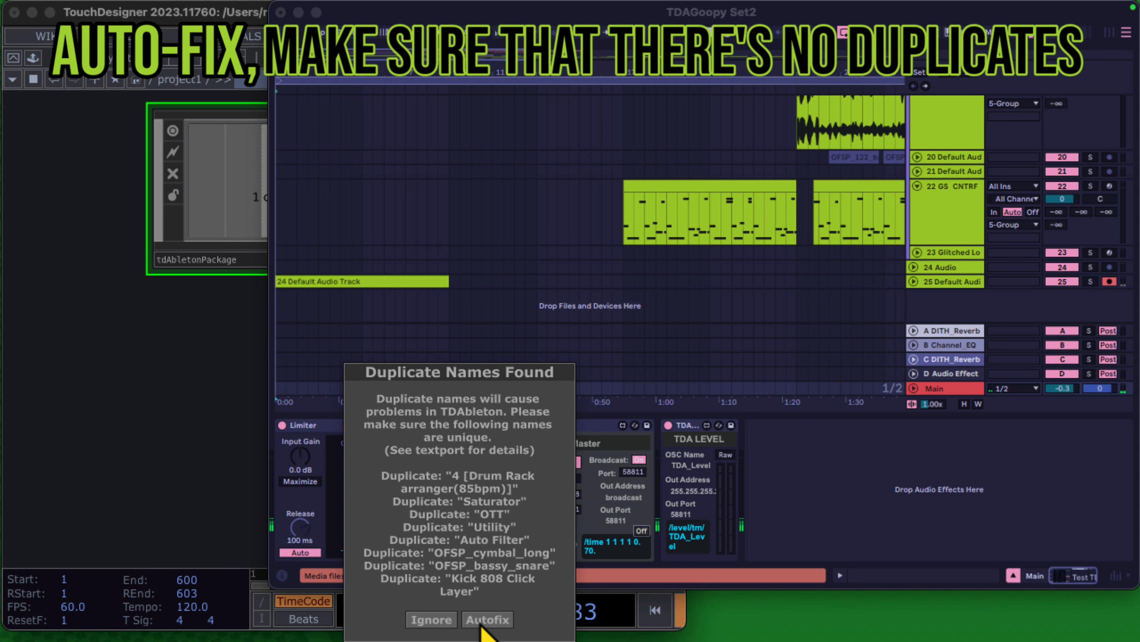
click(485, 619)
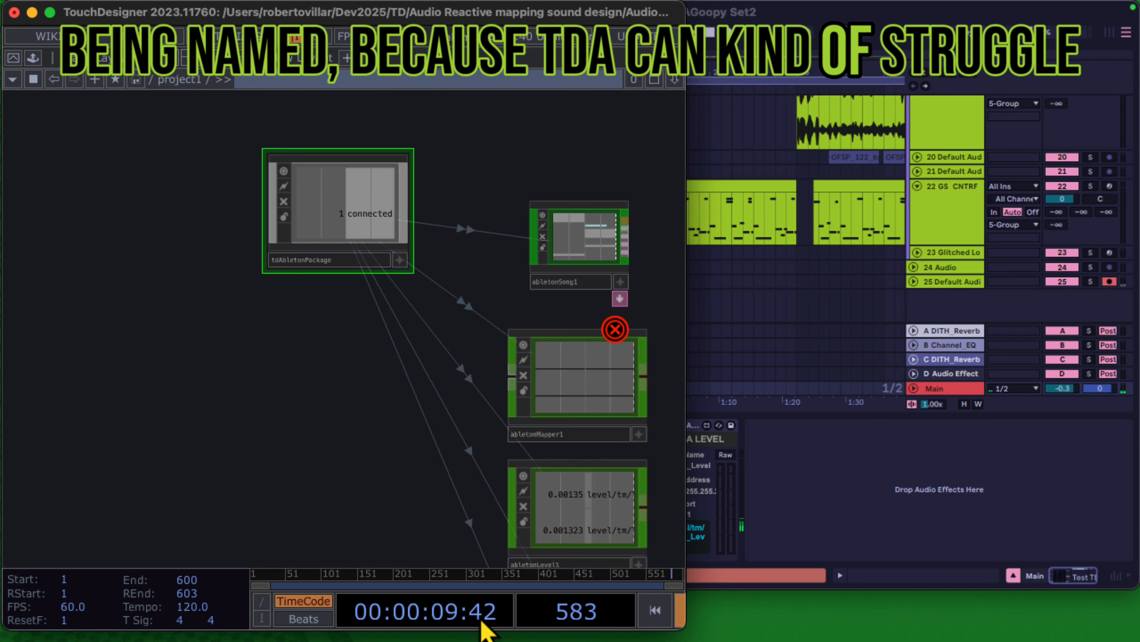
- Toggle the bypass of abletonMapper1 and abletonRack1 to clear their error flags
scroll(502, 486, down, 1)
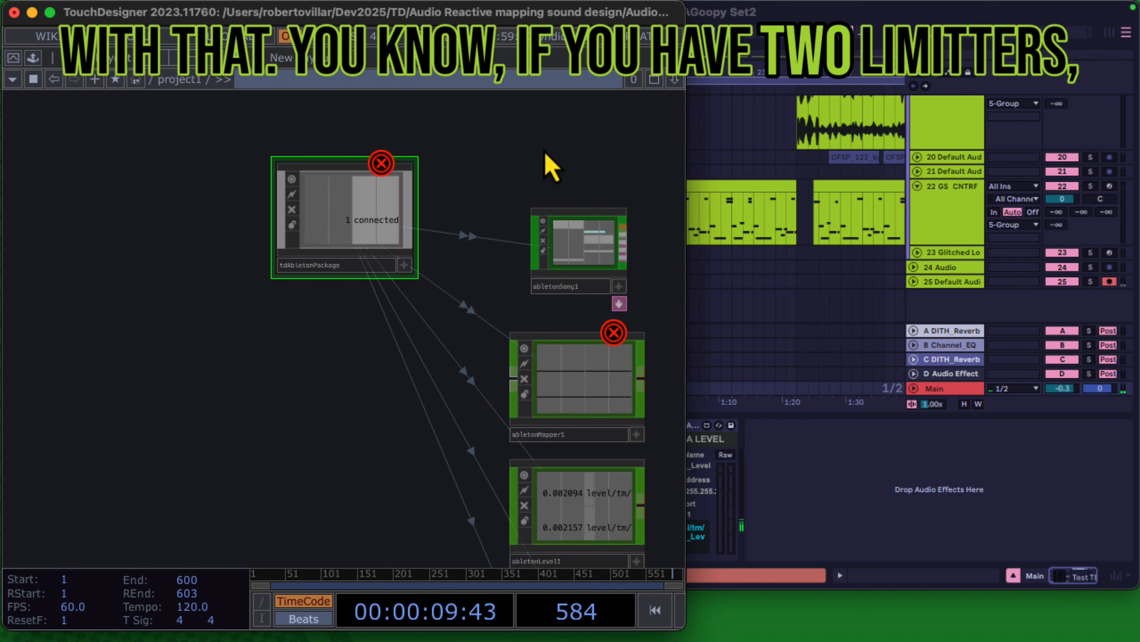
drag(571, 156, 342, 196)
mouse_move(341, 196)
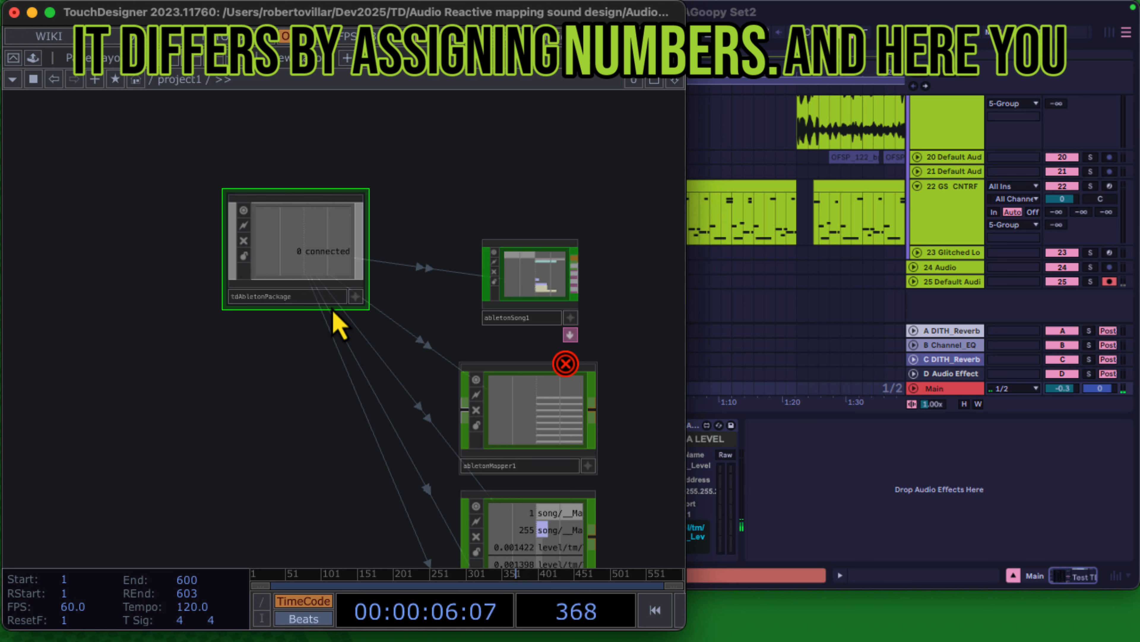
click(477, 411)
click(477, 411)
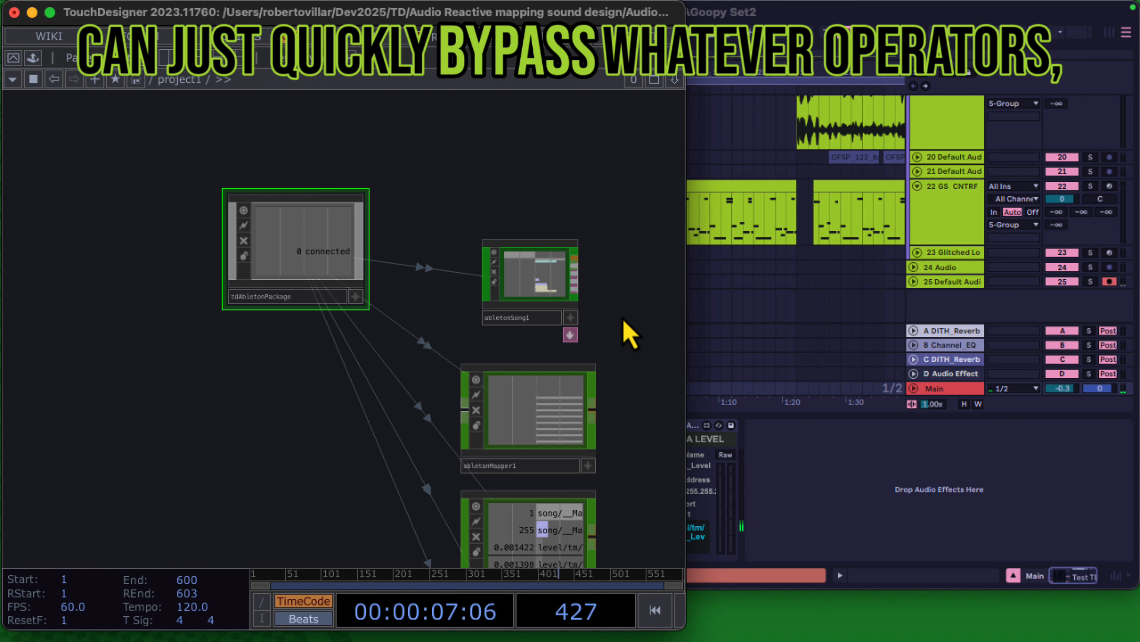
drag(623, 323, 537, 176)
drag(558, 422, 563, 306)
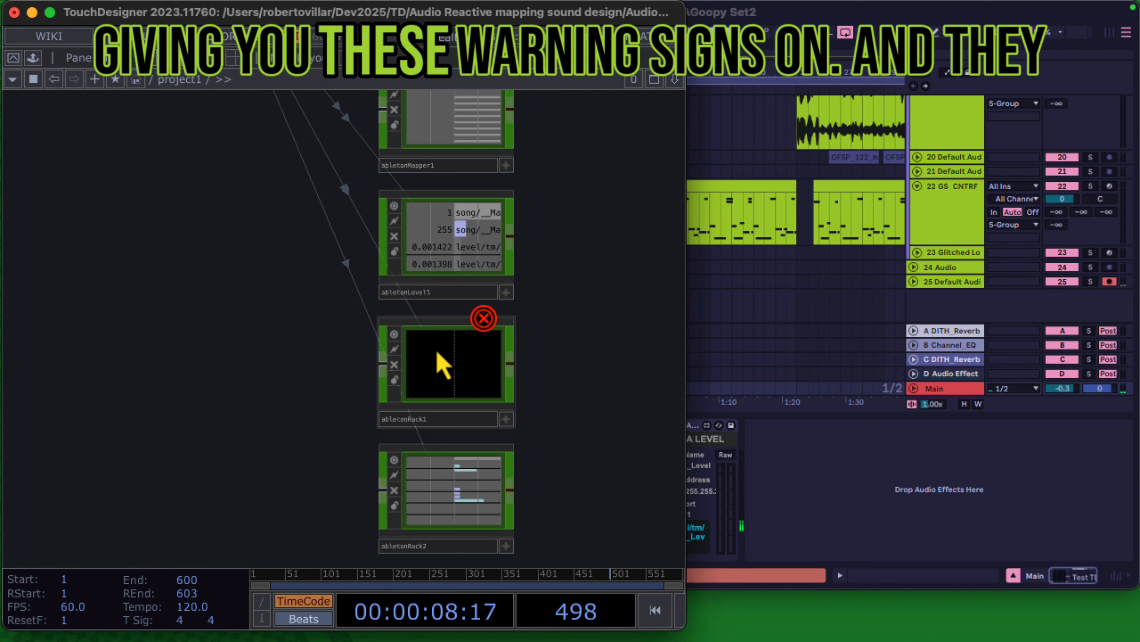
click(394, 364)
- Select the abletonSong1 component, enlarged enough to read its song info channels, and open its parameters
drag(565, 467, 528, 371)
drag(521, 297, 553, 476)
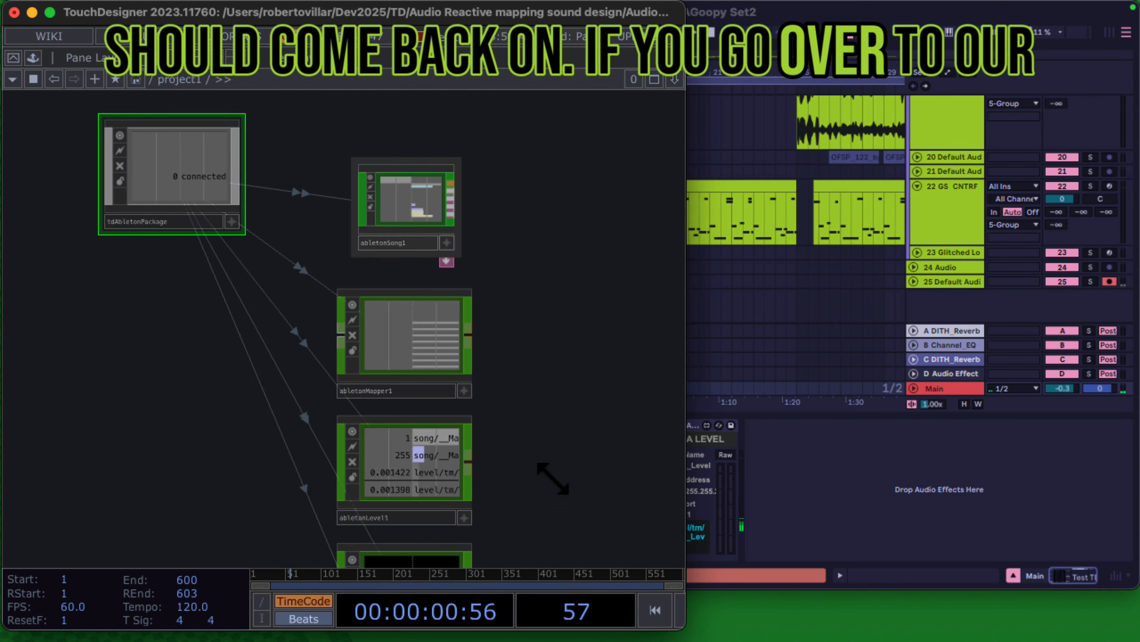
scroll(555, 475, up, 8)
drag(450, 499, 331, 556)
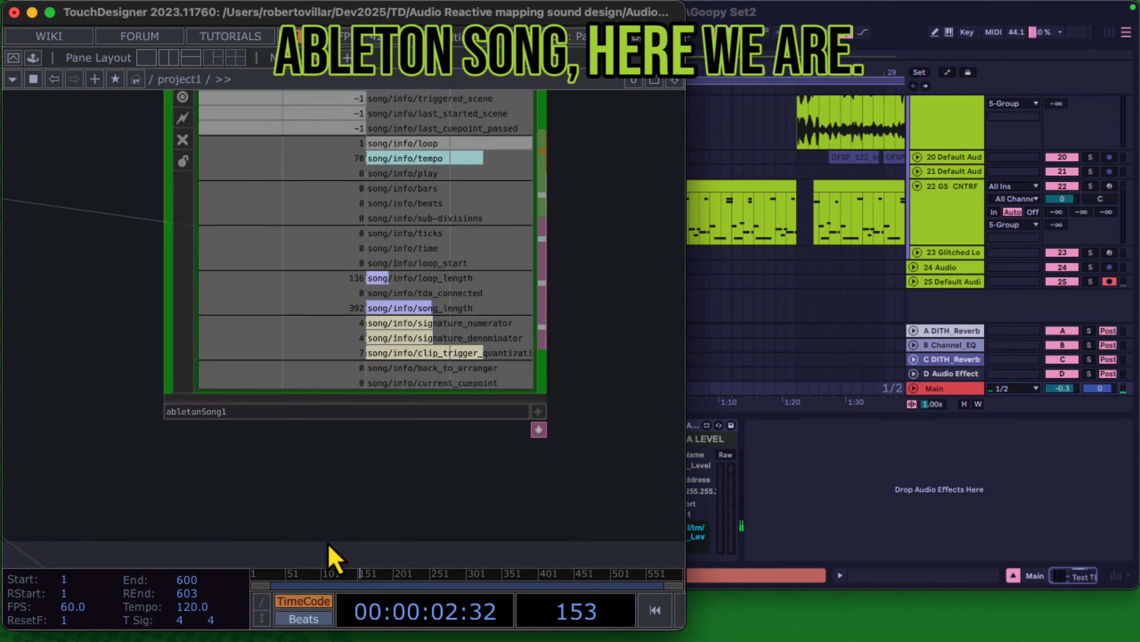
drag(616, 252, 613, 344)
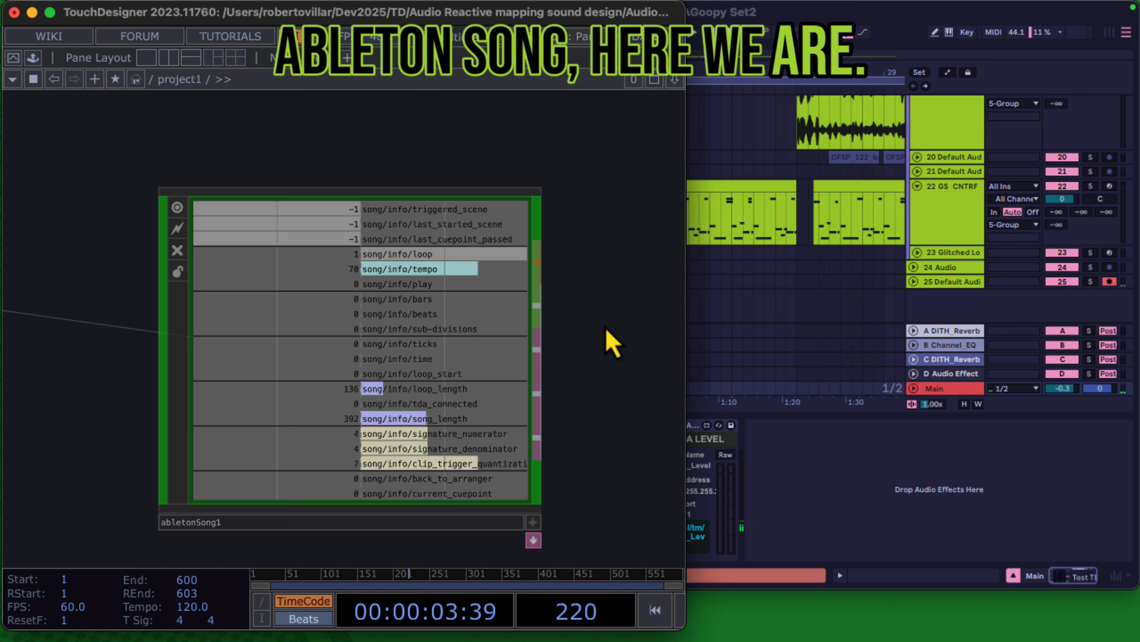
click(815, 292)
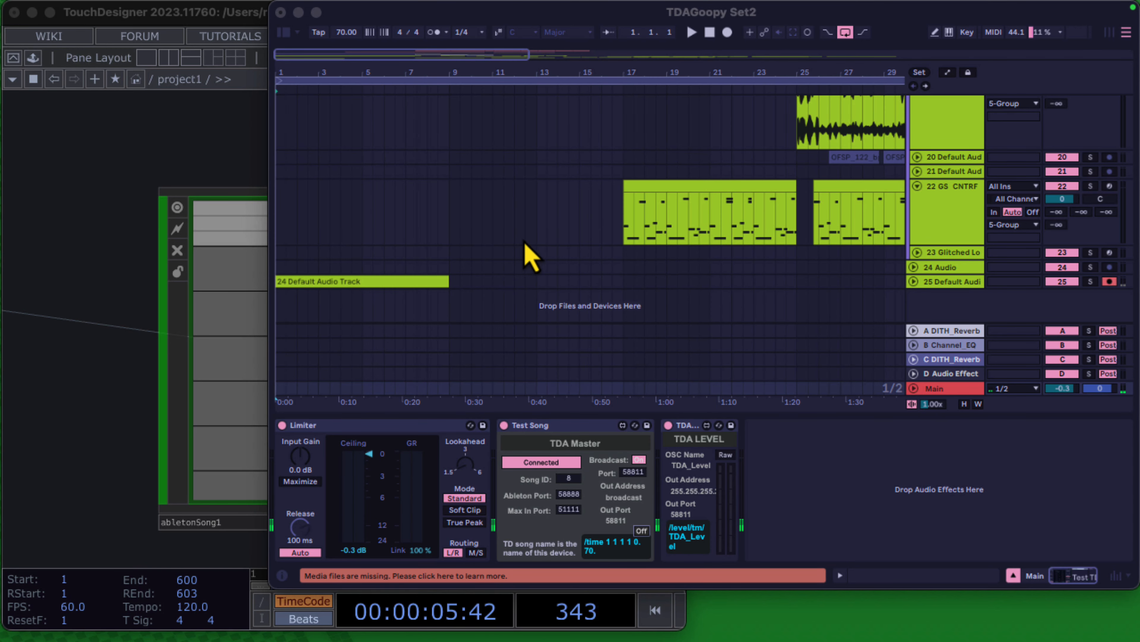
click(235, 210)
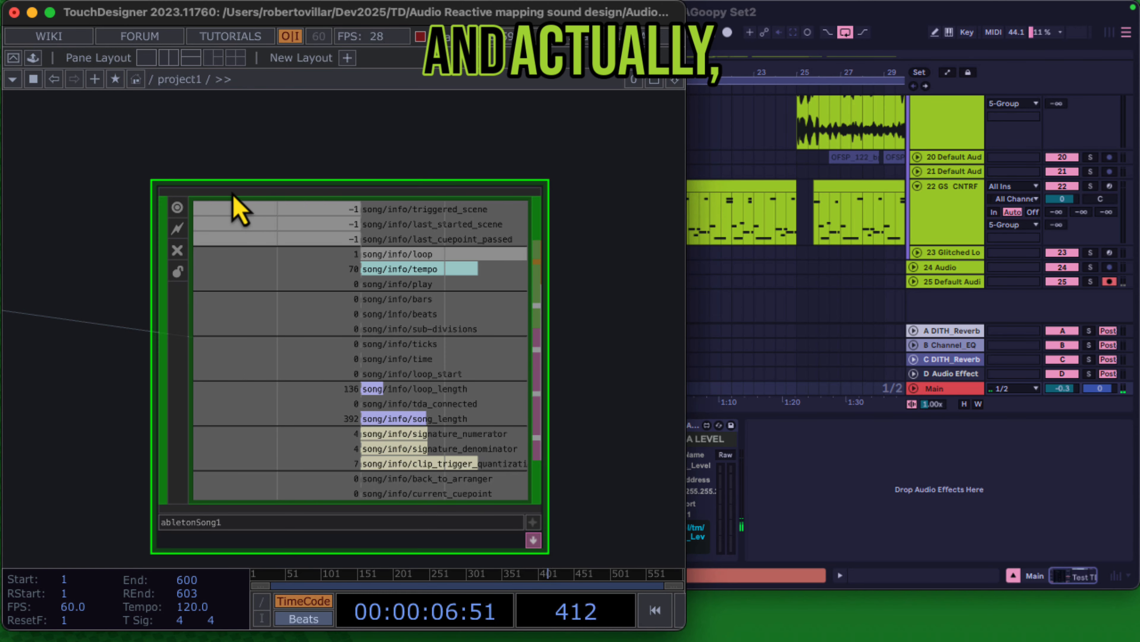
key(p)
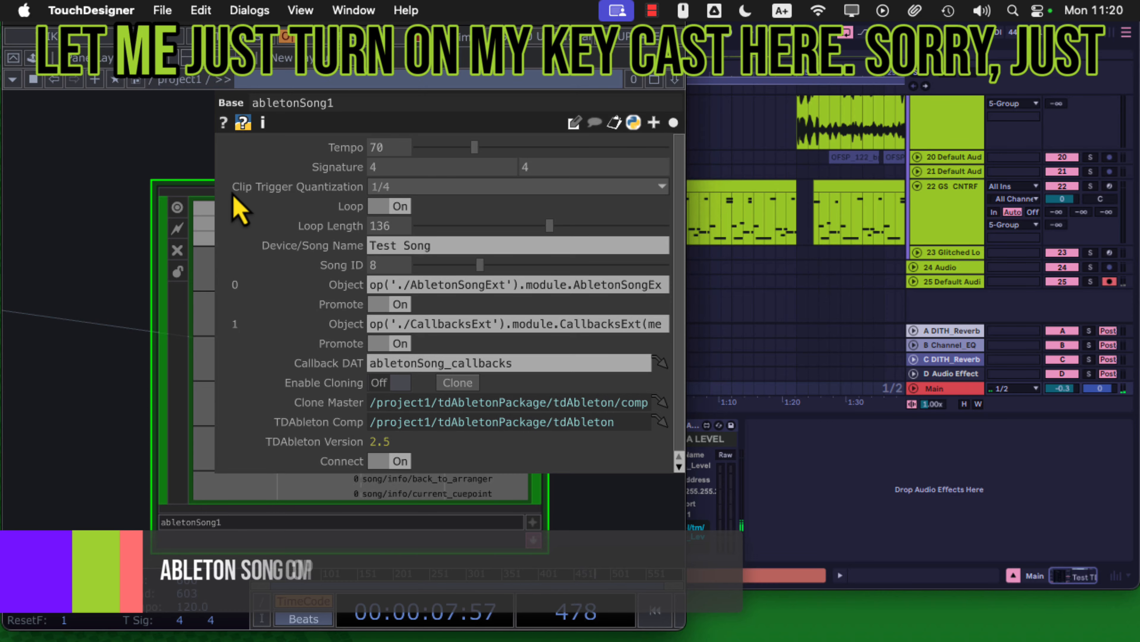
- Launch KeyCastr from the Productivity app folder and close its preferences window
key(F4)
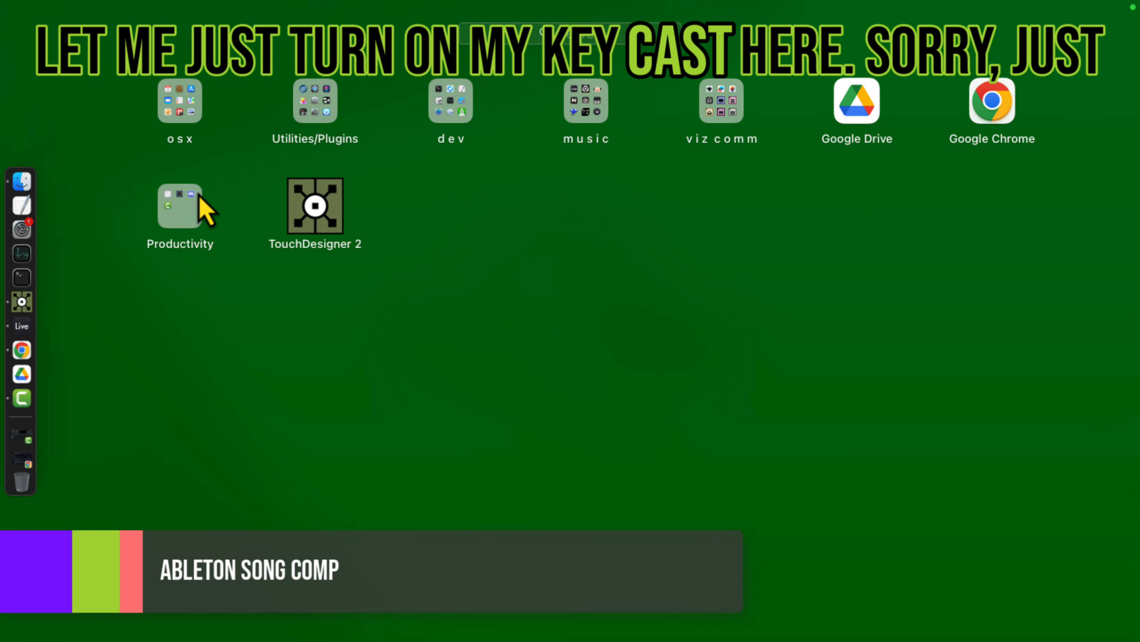
click(191, 223)
click(201, 336)
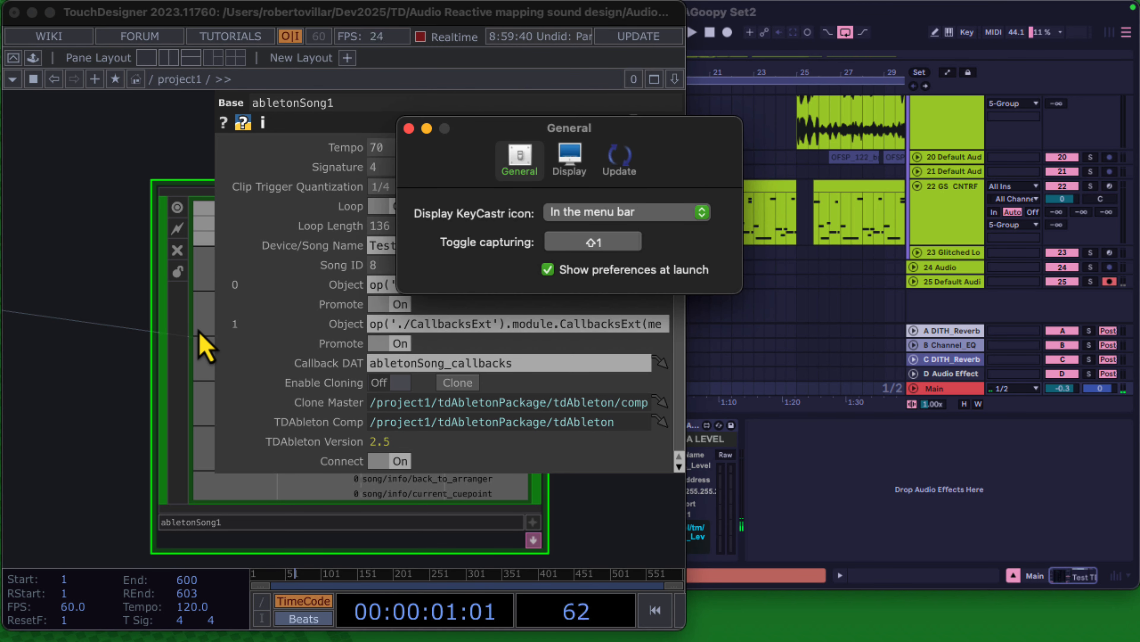
click(409, 128)
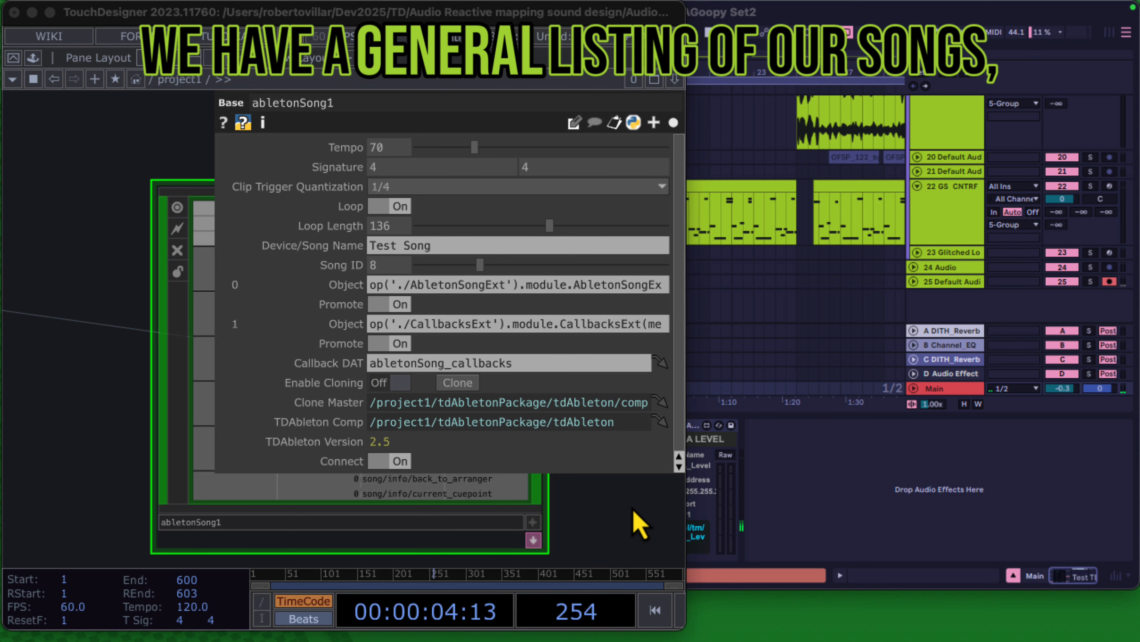
- Compare the tempo and song name in abletonSong1's parameters with the Ableton Live set
drag(573, 535, 211, 503)
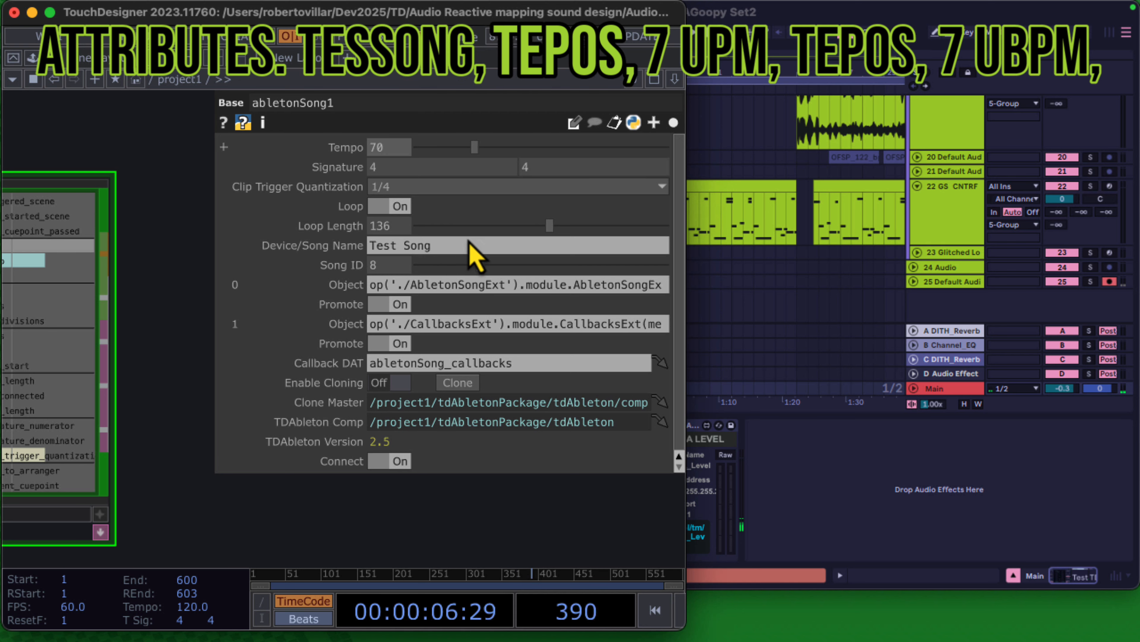
click(749, 142)
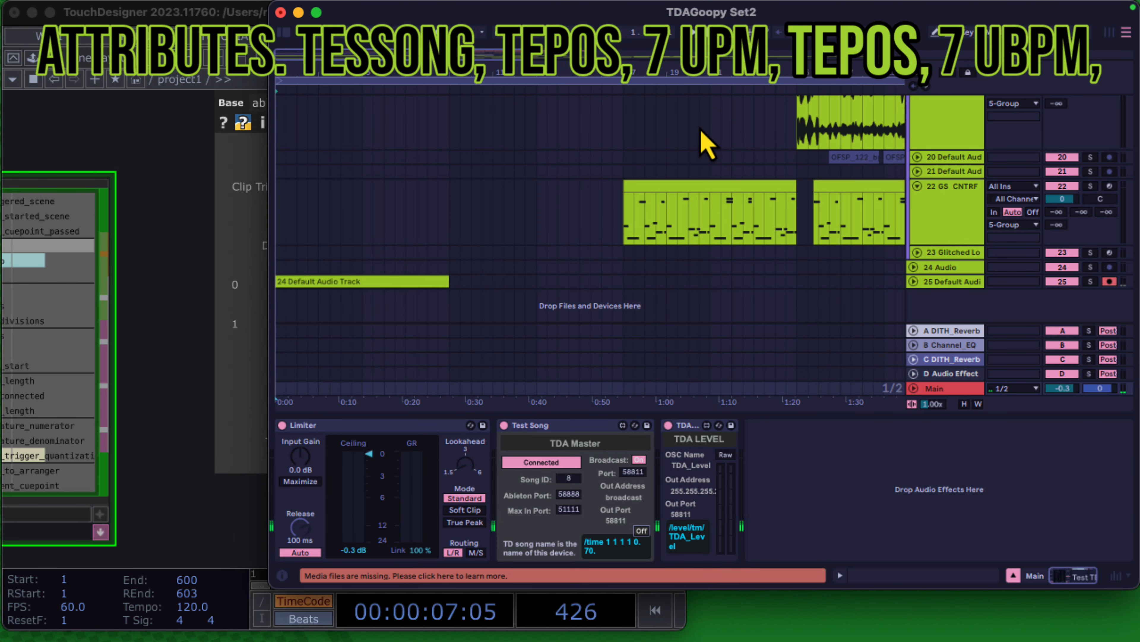
click(193, 163)
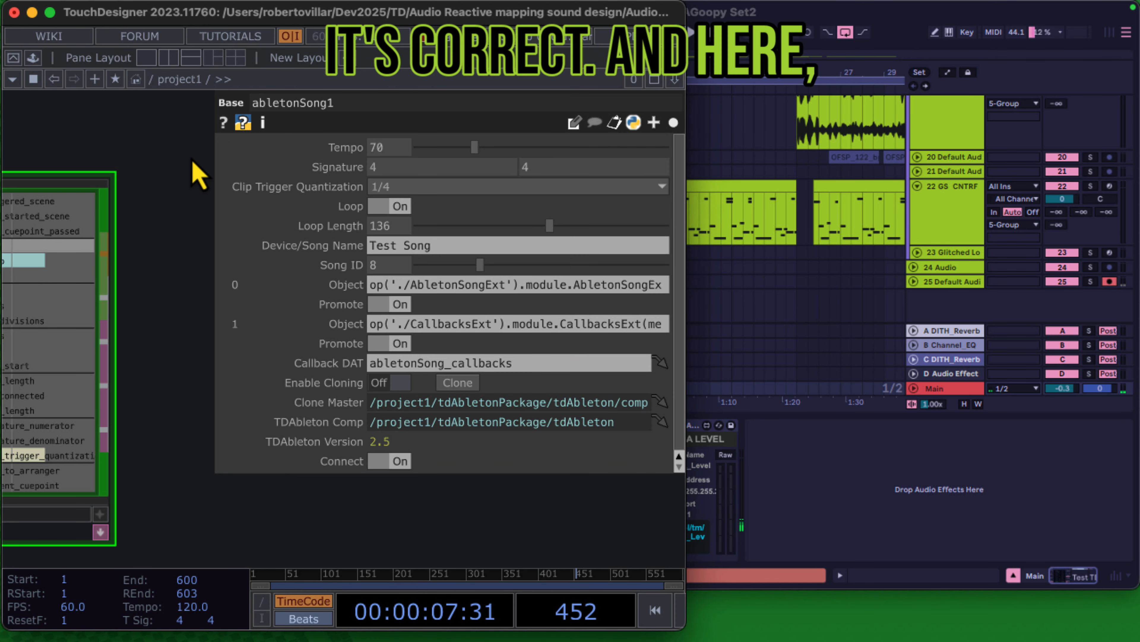
- Show all of abletonSong1's parameters and review its TDAbleton connection settings and Ableton Song playback controls
click(674, 124)
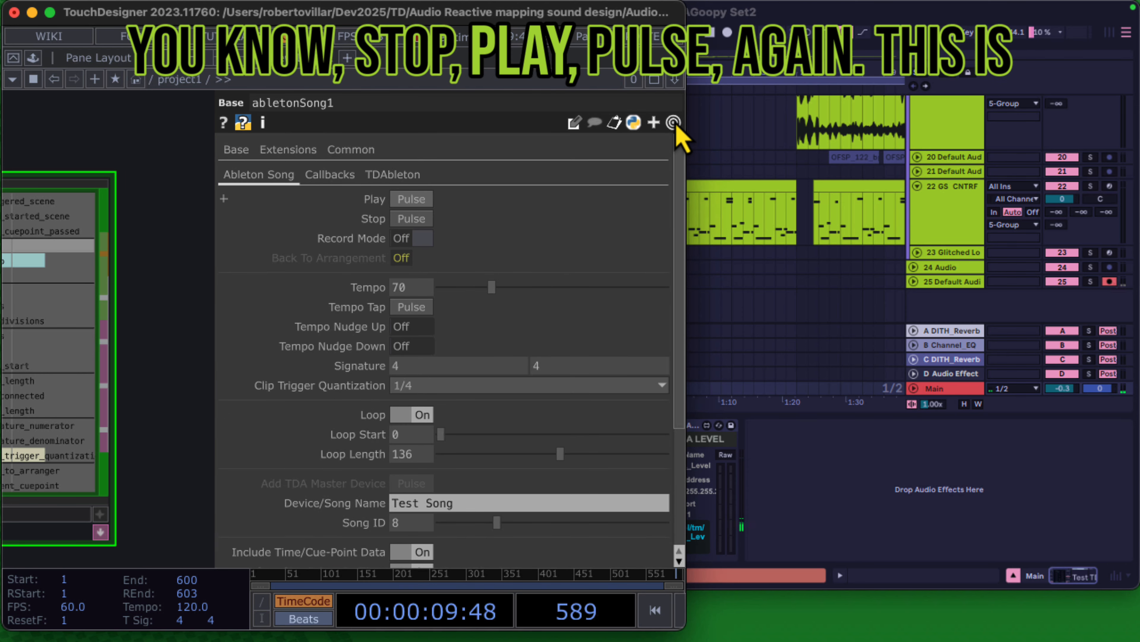
click(419, 218)
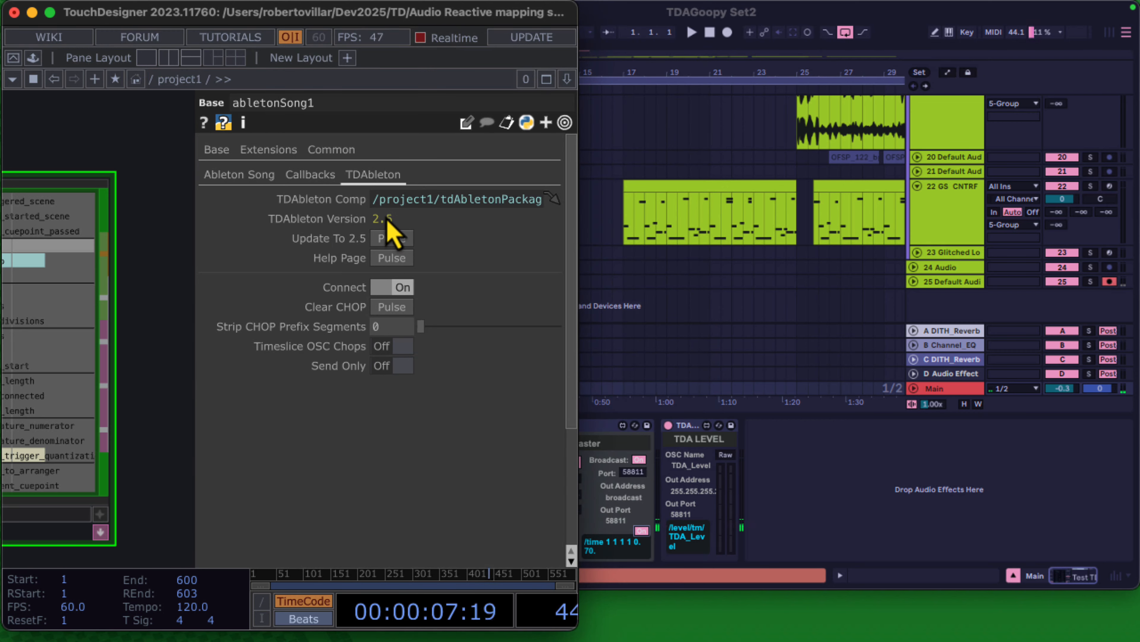
click(258, 177)
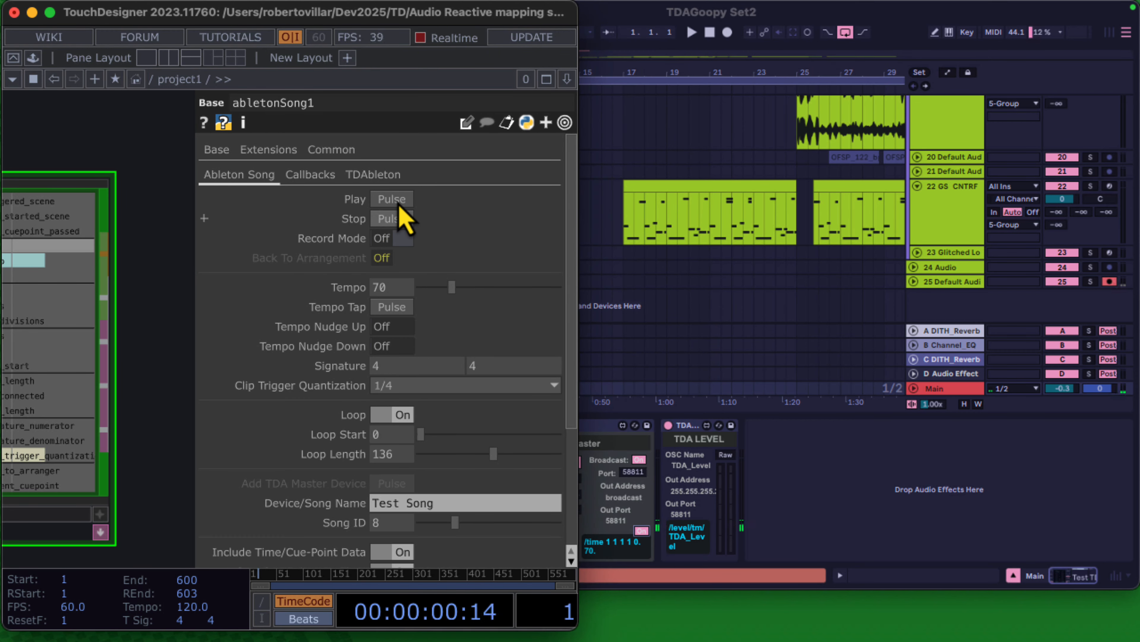
click(690, 102)
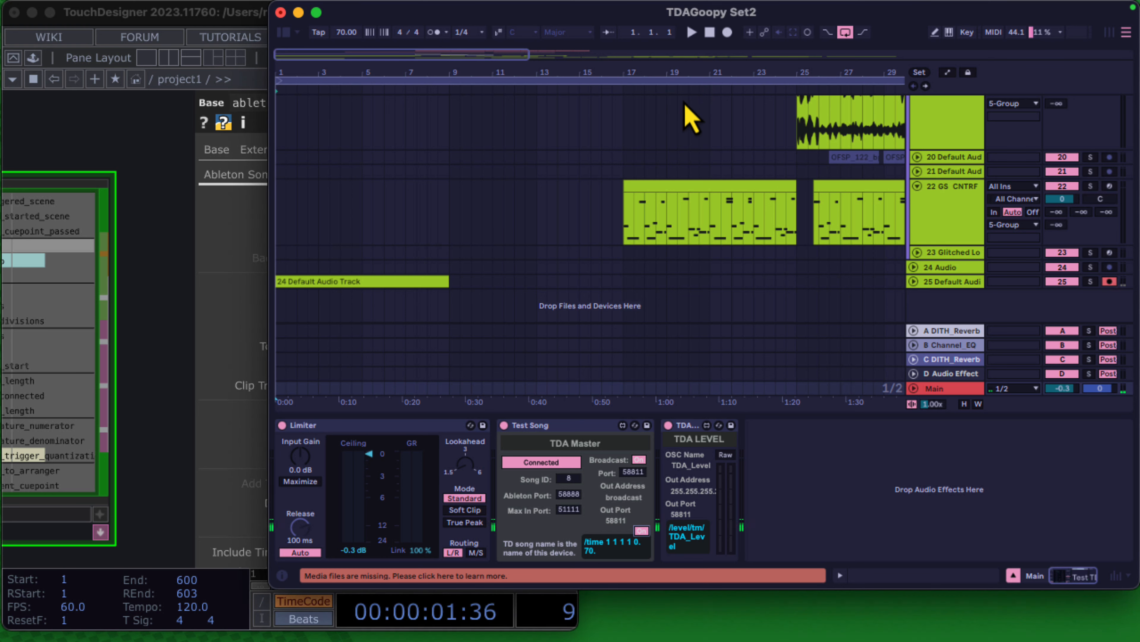
click(168, 152)
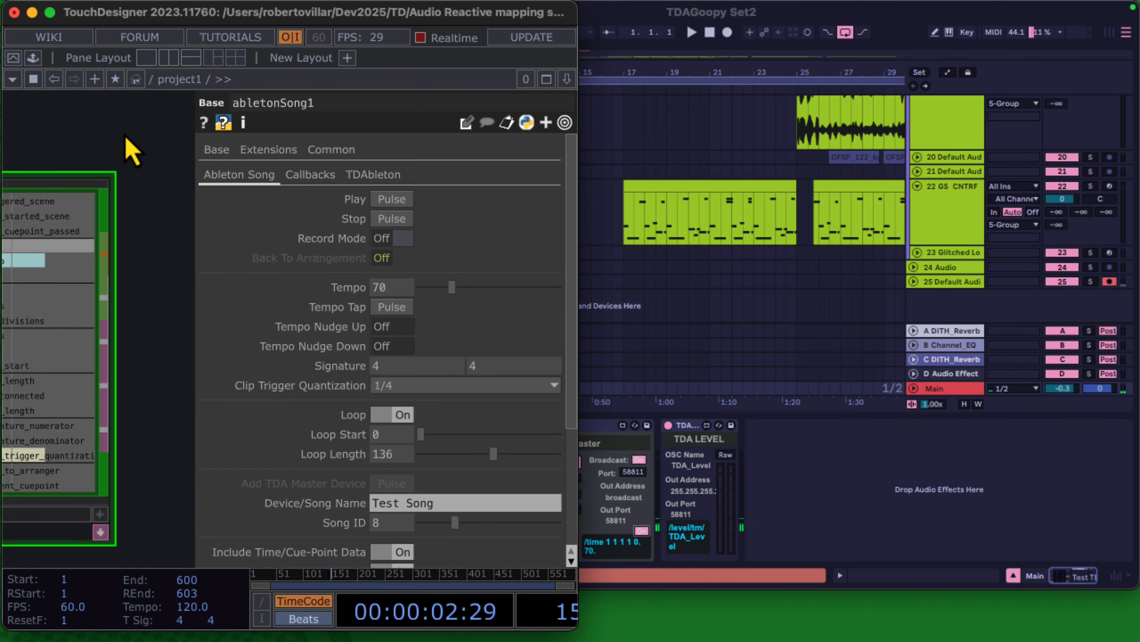
- Go back to tdAbletonPackage and inspect its TDAbleton connection settings and Utilities parameters
drag(125, 136, 285, 192)
key(p)
drag(421, 177, 777, 191)
scroll(193, 242, down, 2)
drag(102, 407, 652, 288)
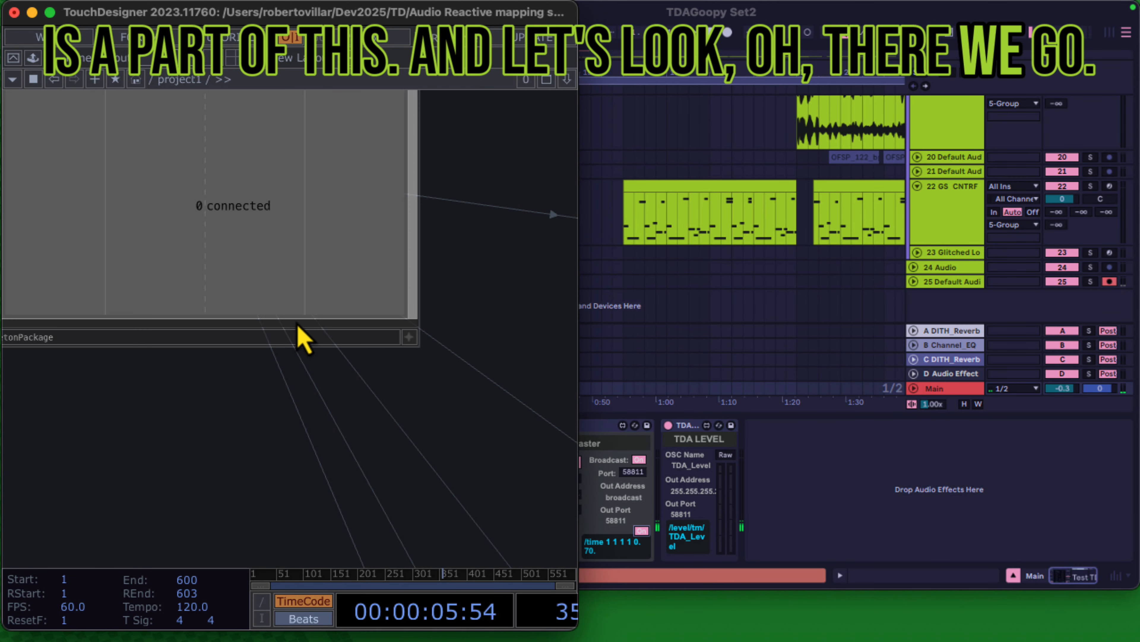
click(245, 312)
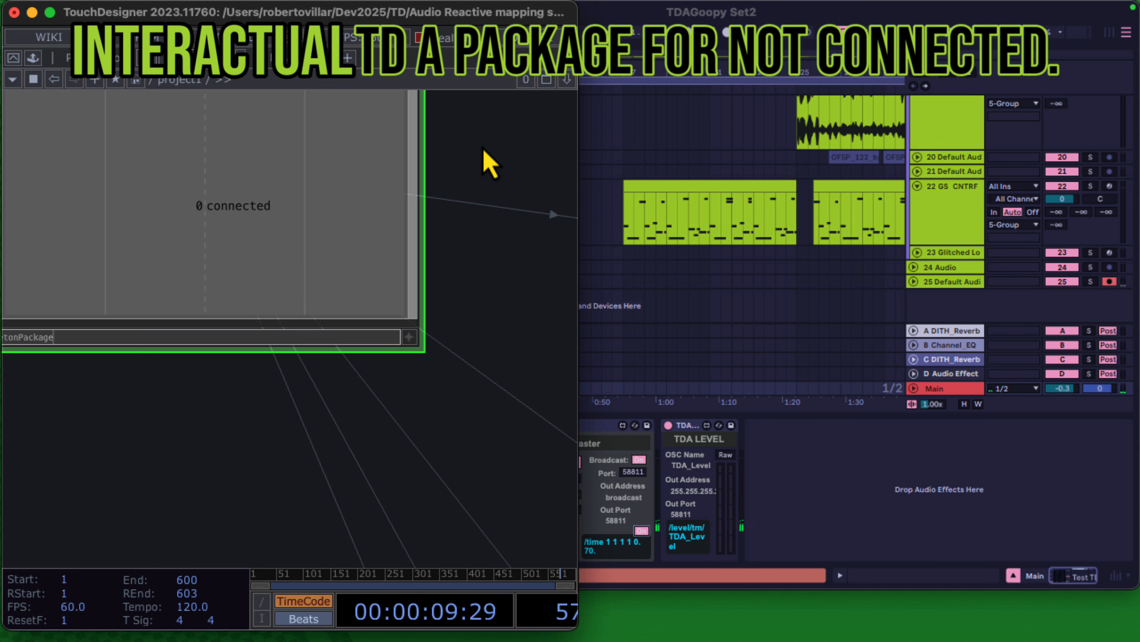
drag(484, 149, 456, 258)
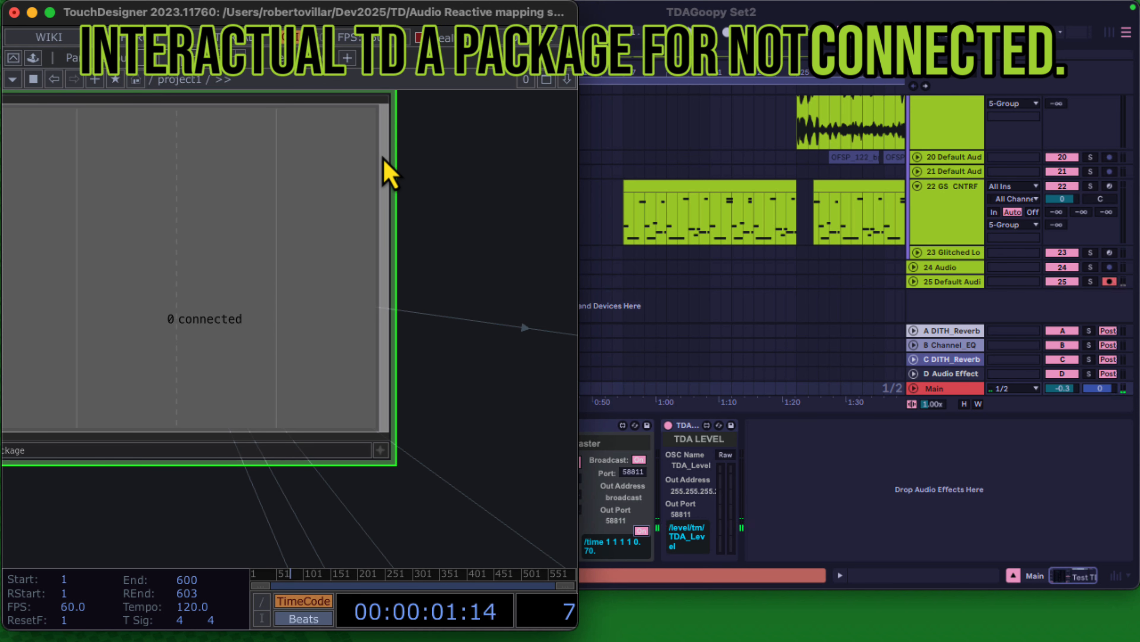
key(p)
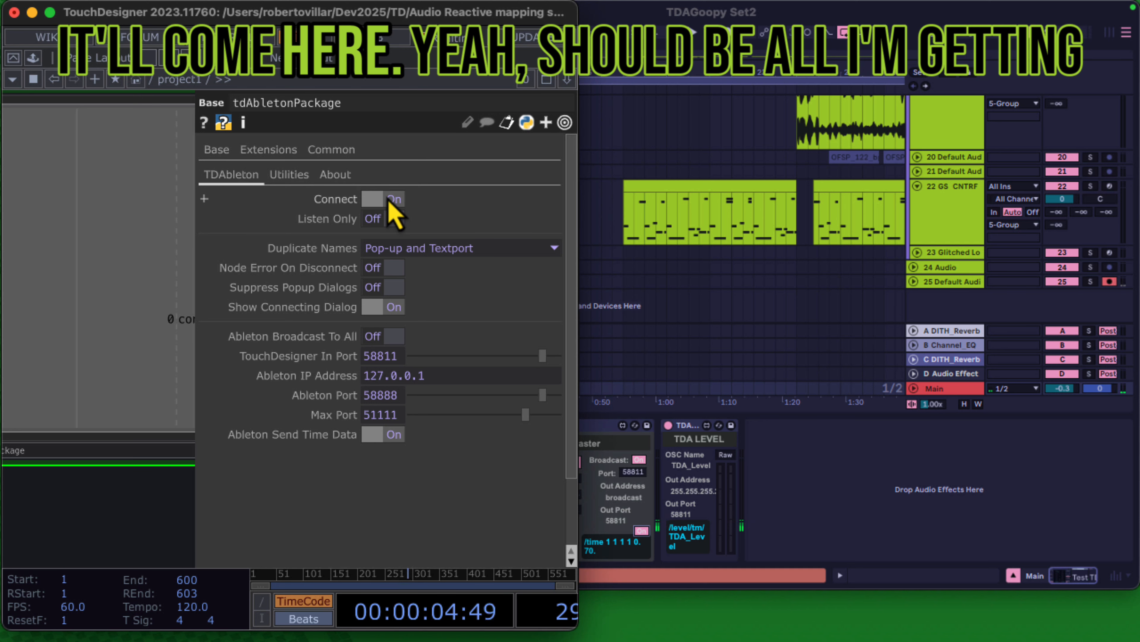
click(290, 176)
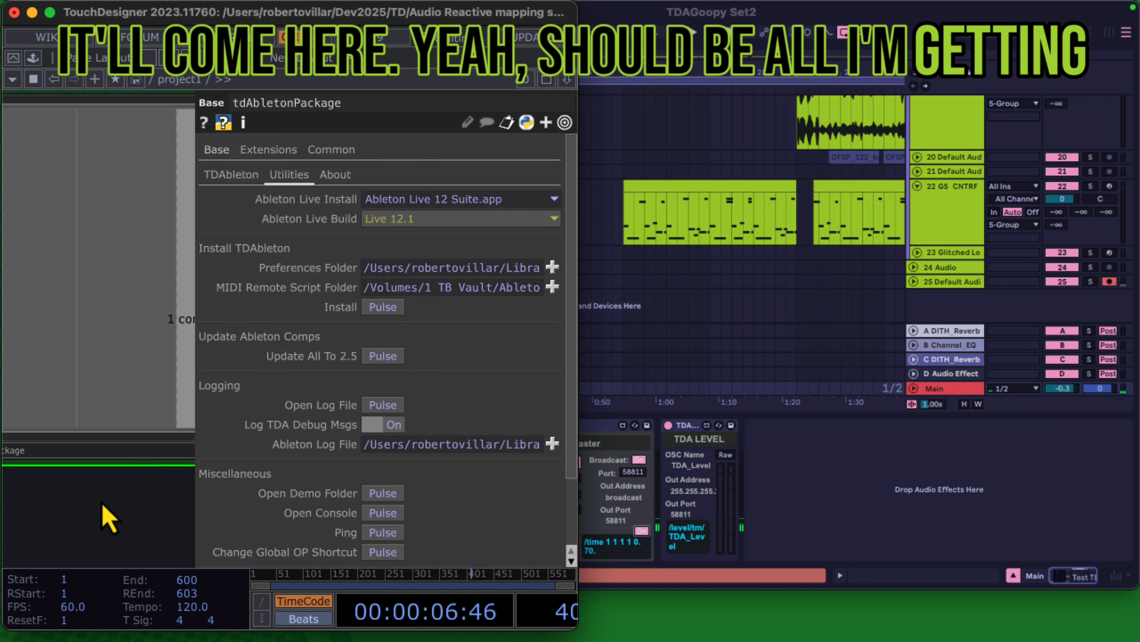
key(p)
- Reopen abletonSong1's parameters and pulse Play to start playback of the Live set from TouchDesigner
drag(550, 247, 211, 176)
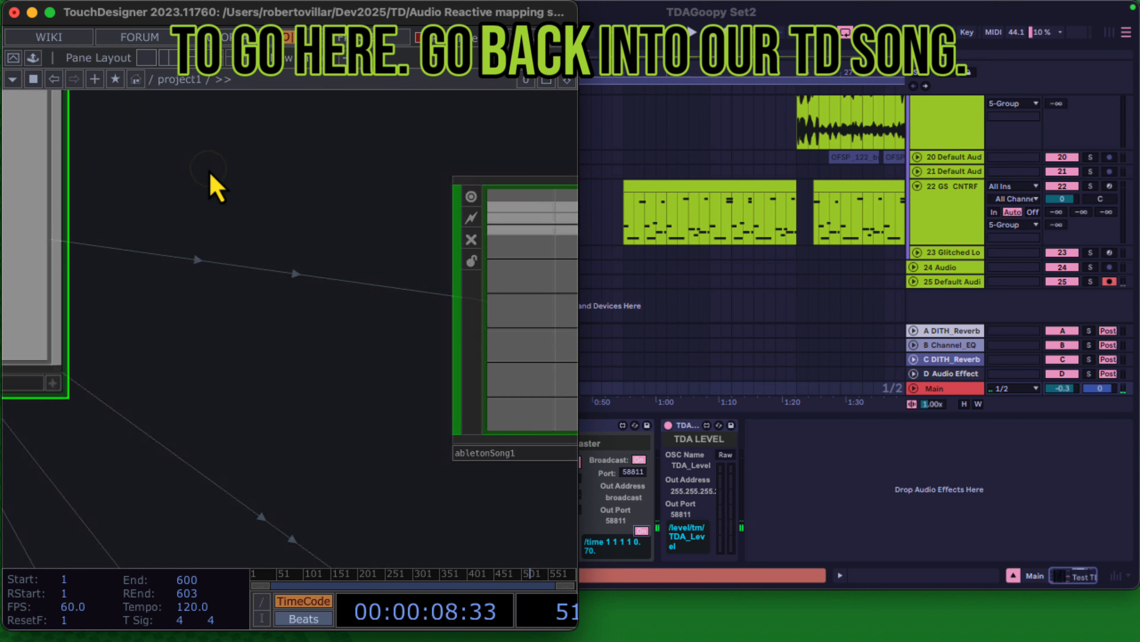
click(458, 387)
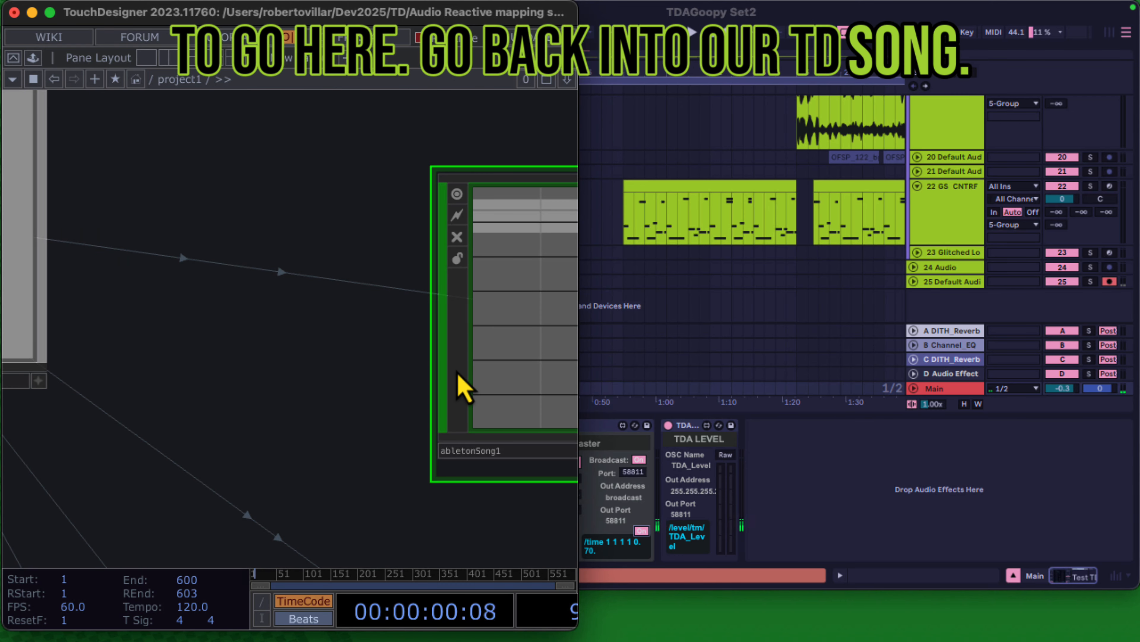
key(p)
click(401, 201)
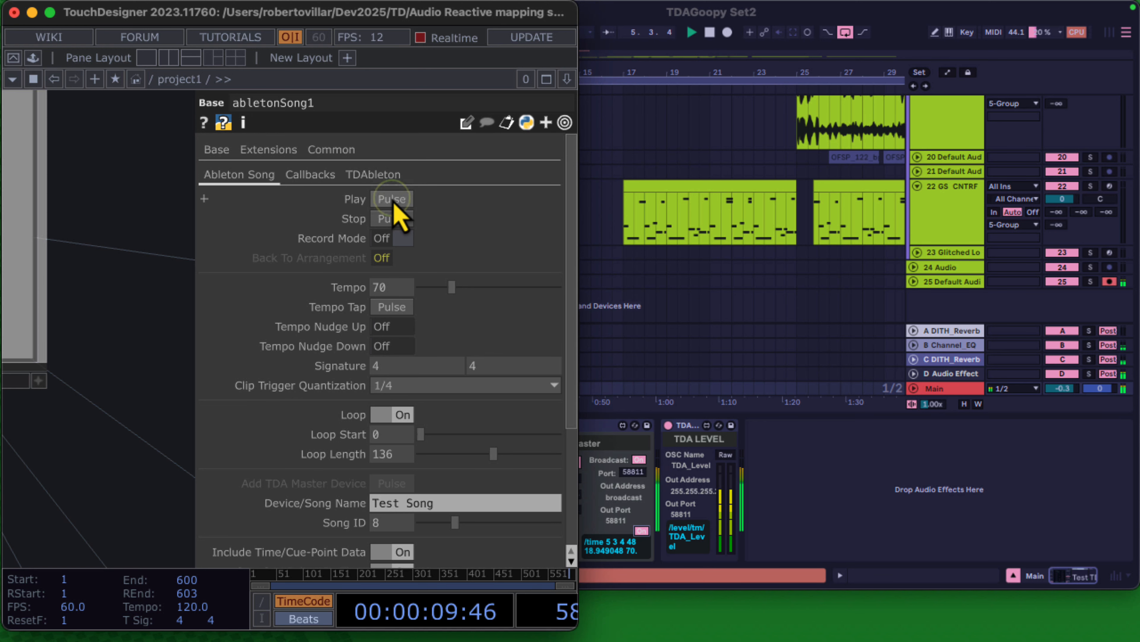
- Switch to Ableton Live, stop the song and bring the first tracks of the arrangement into view
click(709, 32)
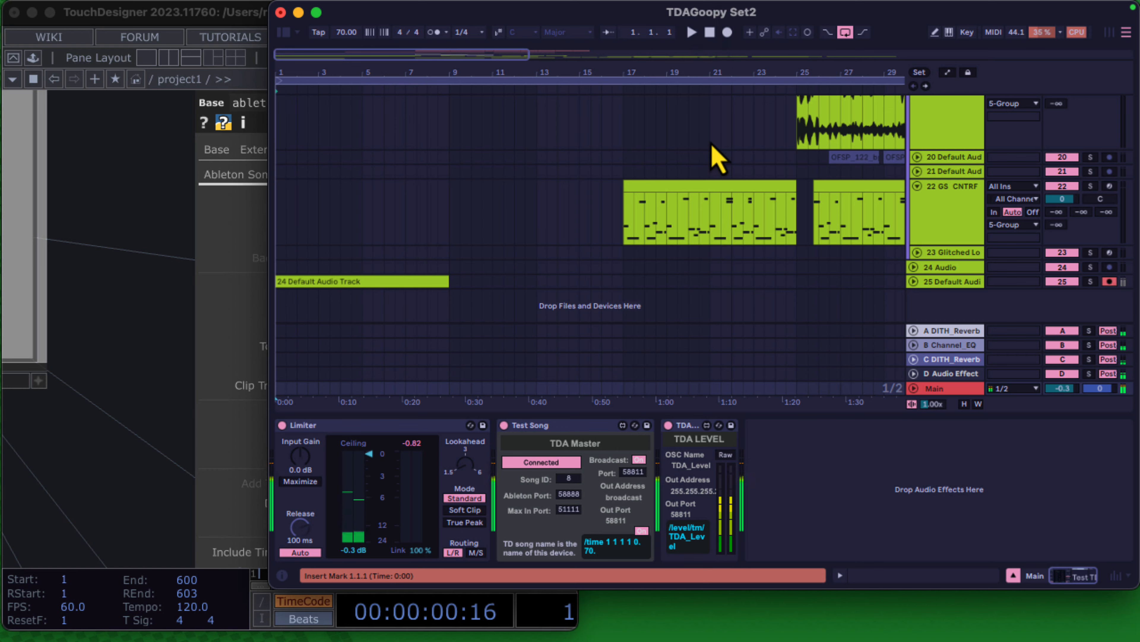
scroll(717, 158, up, 5)
scroll(717, 158, up, 10)
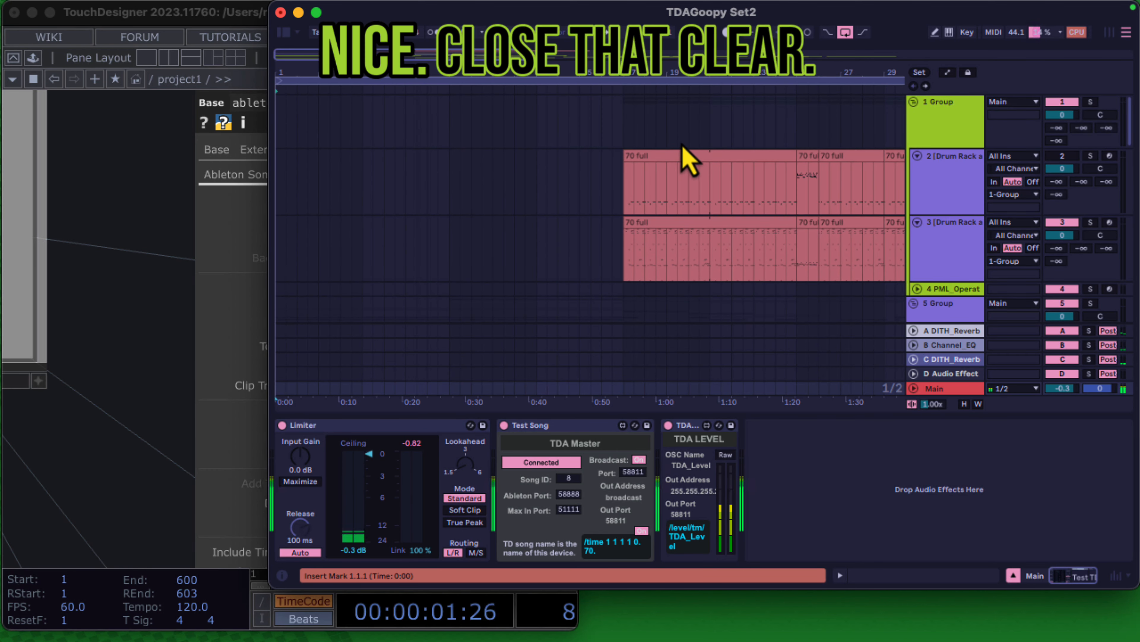
- Return to TouchDesigner, review only the non-default parameters of abletonSong1, restore the full list and close the parameters
click(178, 178)
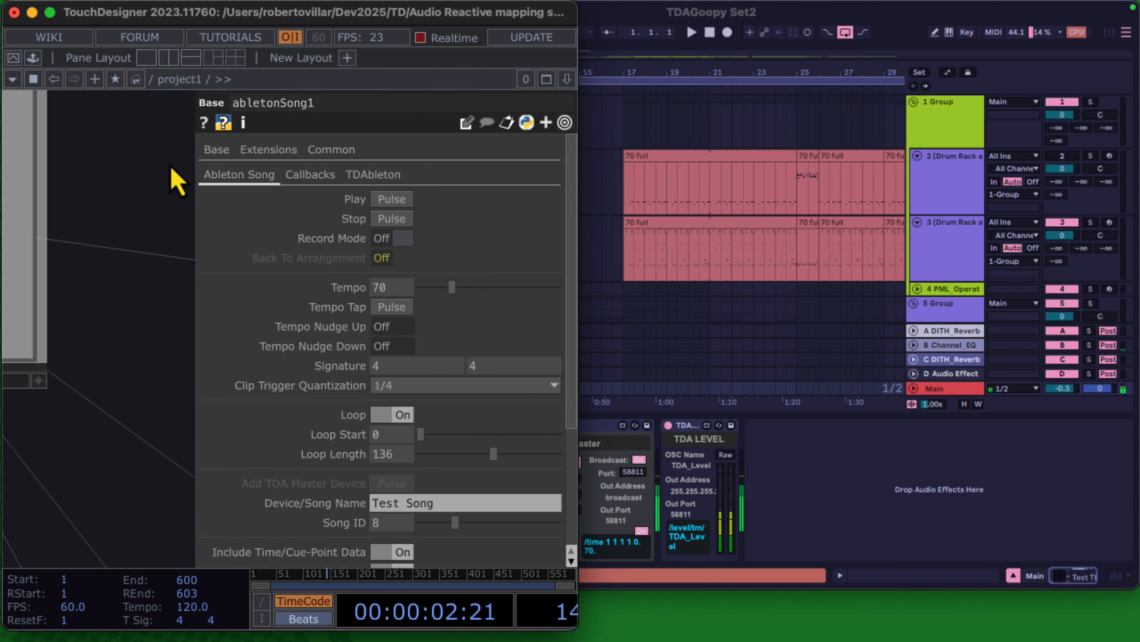
click(565, 122)
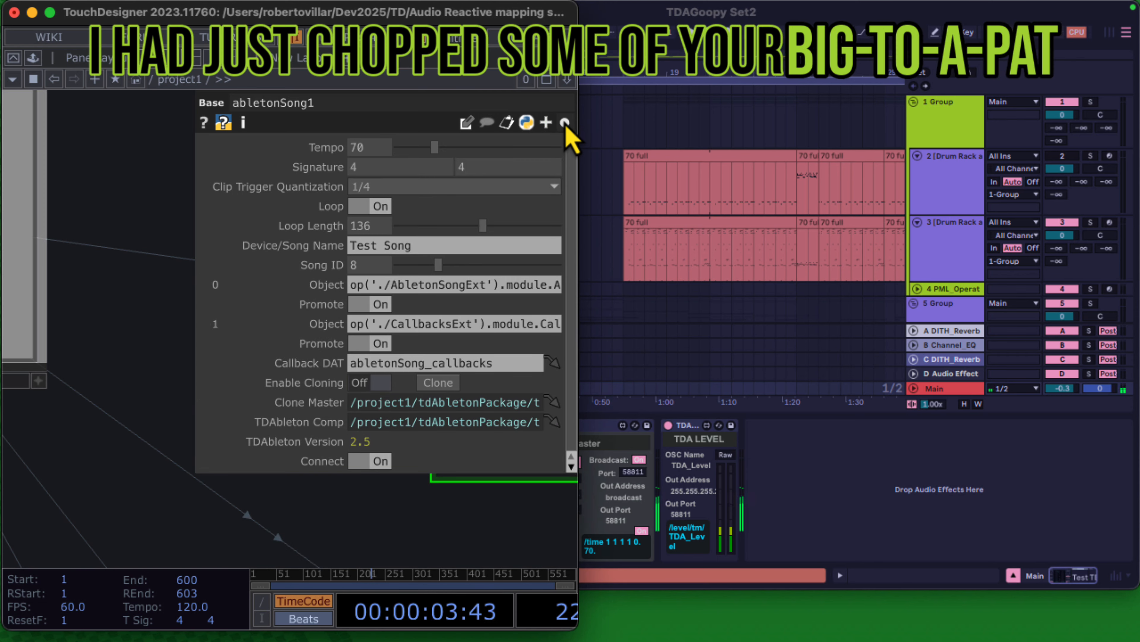
click(565, 122)
key(p)
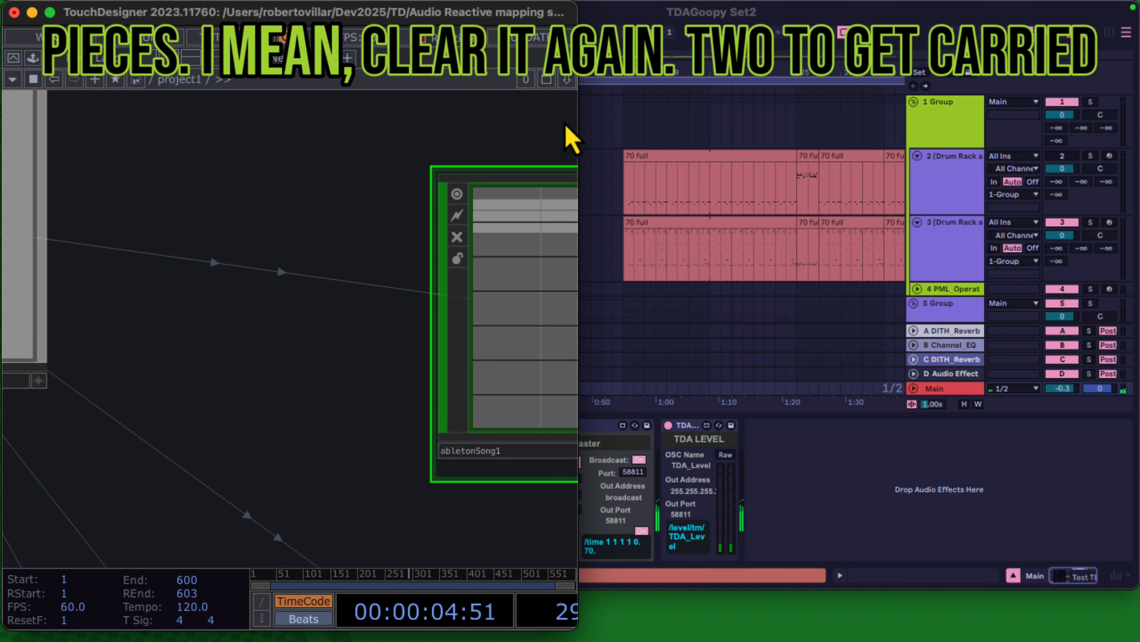
scroll(566, 125, down, 3)
scroll(479, 237, down, 3)
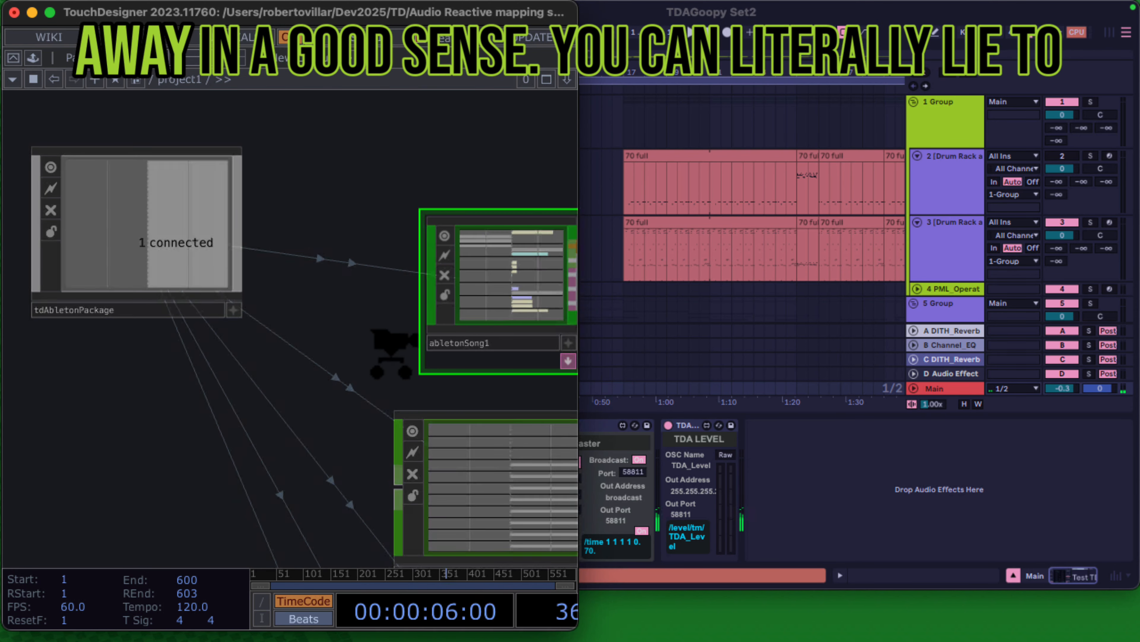
- Restart the Live set's playback by pulsing Play in the Ableton Song parameters of abletonSong1
drag(319, 311, 87, 279)
click(741, 118)
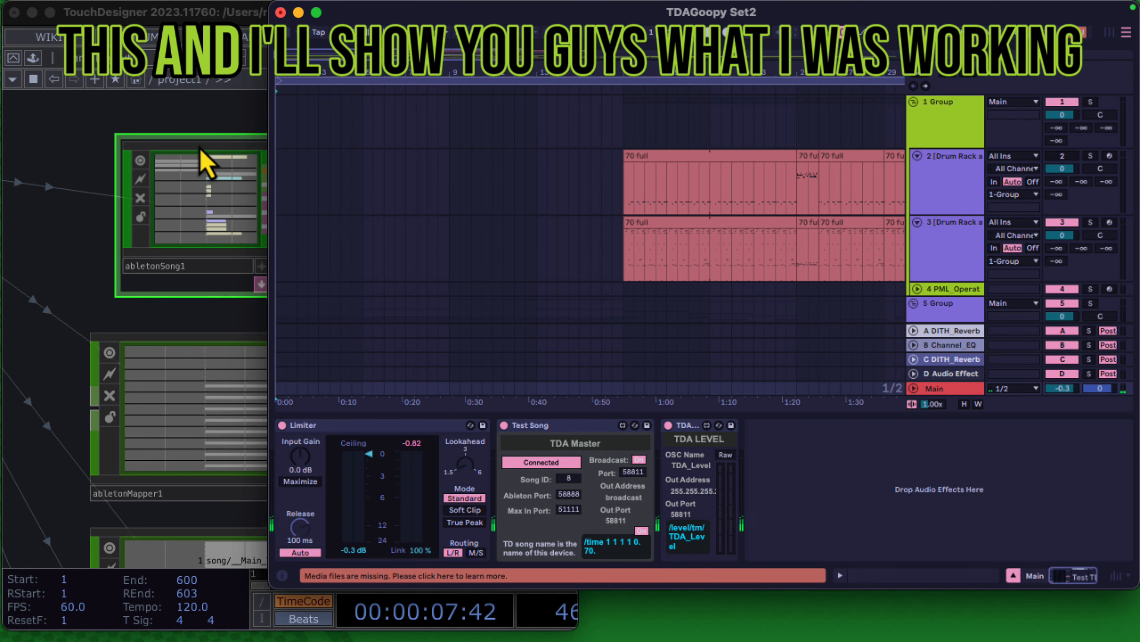
click(203, 158)
key(p)
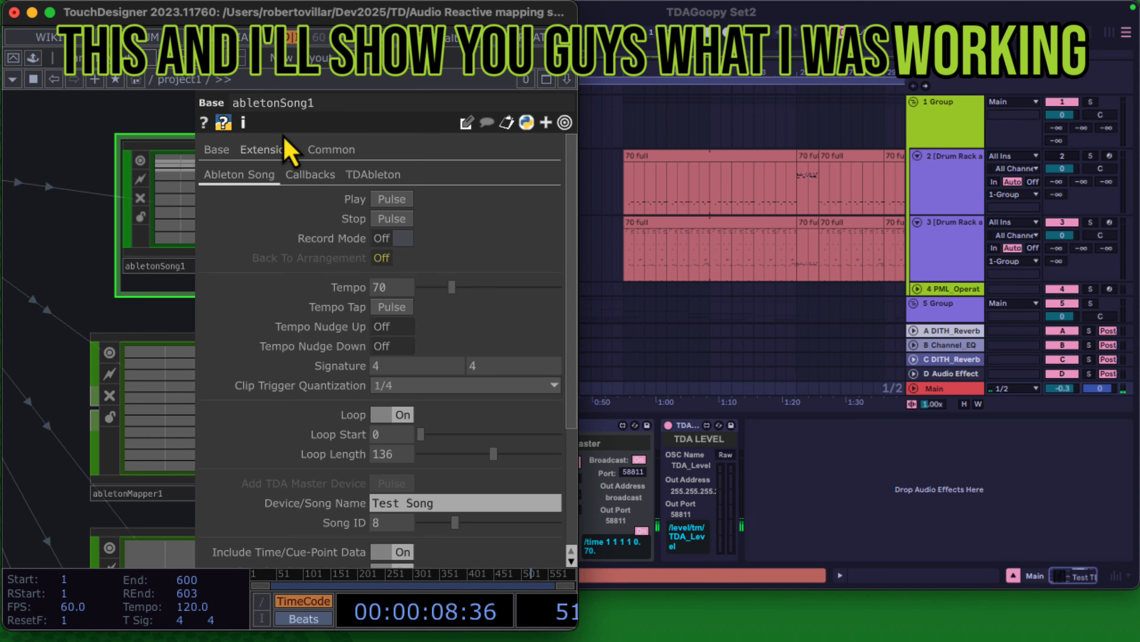
click(385, 206)
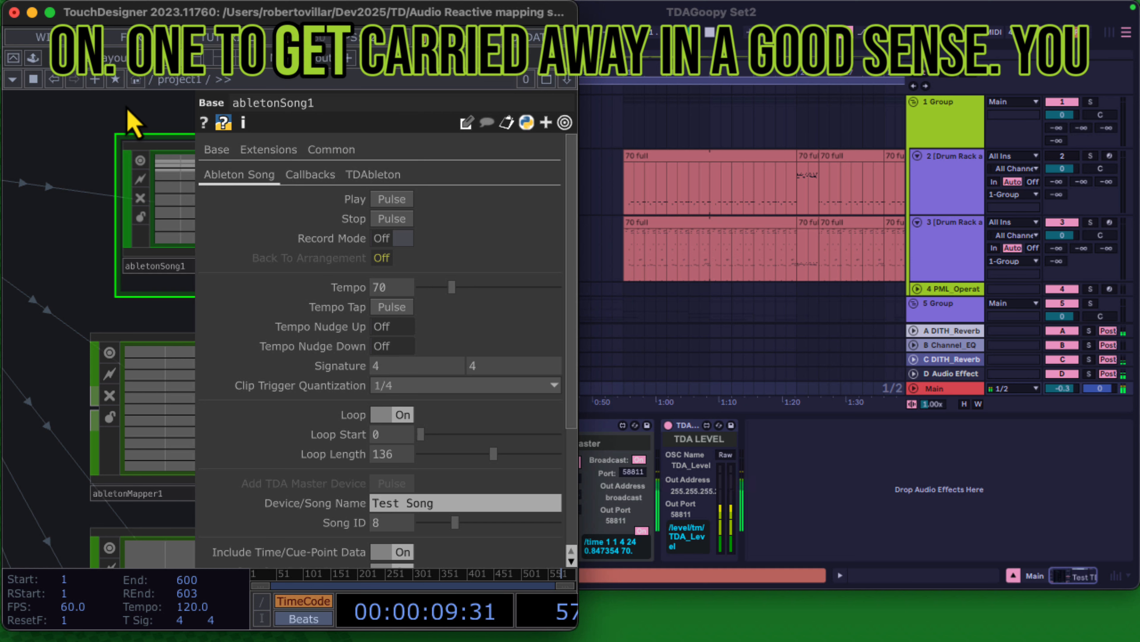
- Close abletonSong1's parameters and look over the TDAbleton components connected to tdAbletonPackage
drag(43, 136, 36, 115)
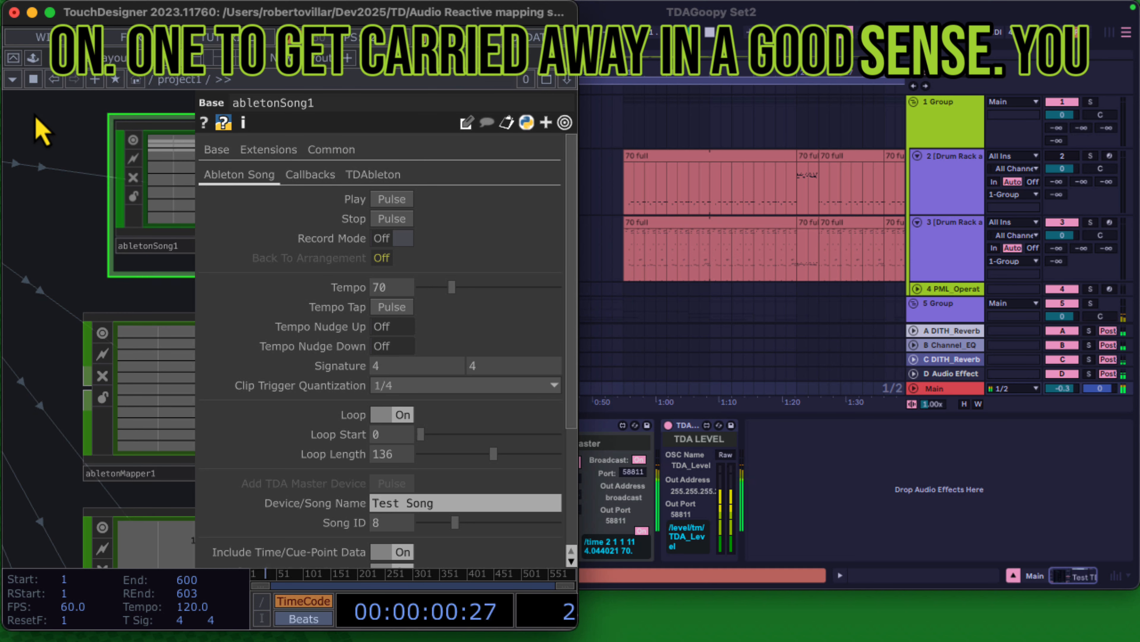
key(p)
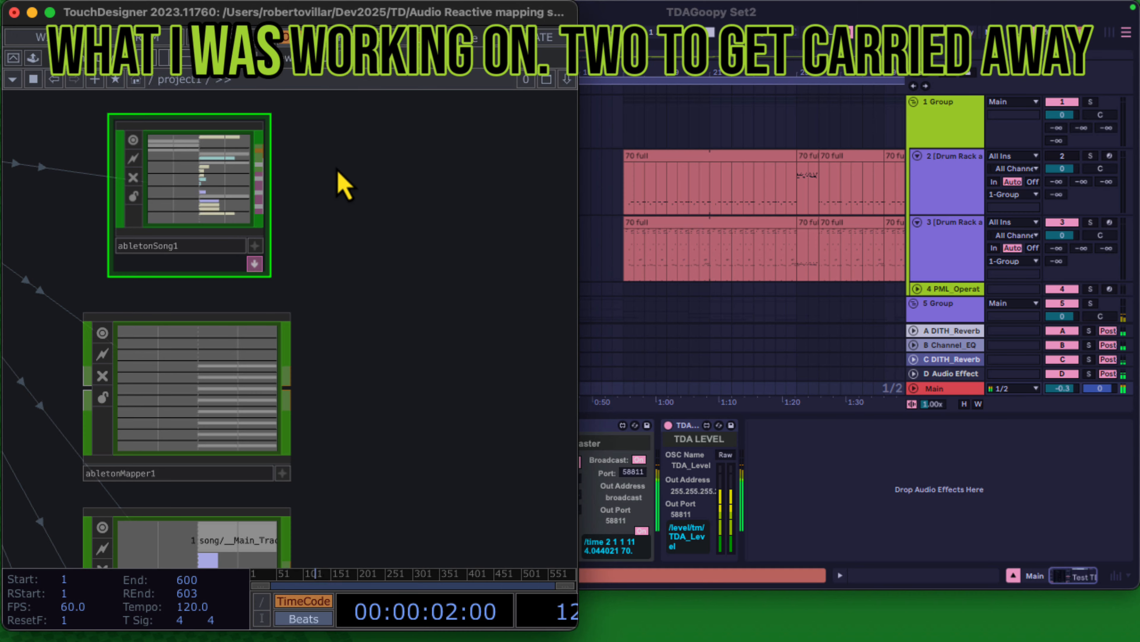
drag(372, 177, 460, 252)
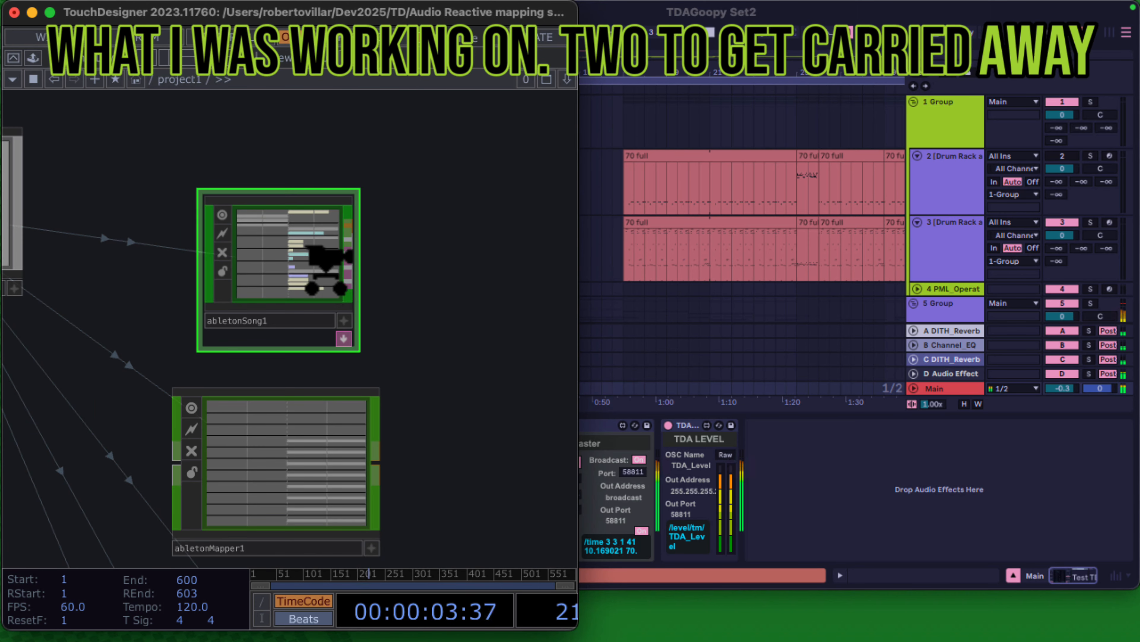
scroll(330, 276, up, 5)
scroll(330, 285, down, 10)
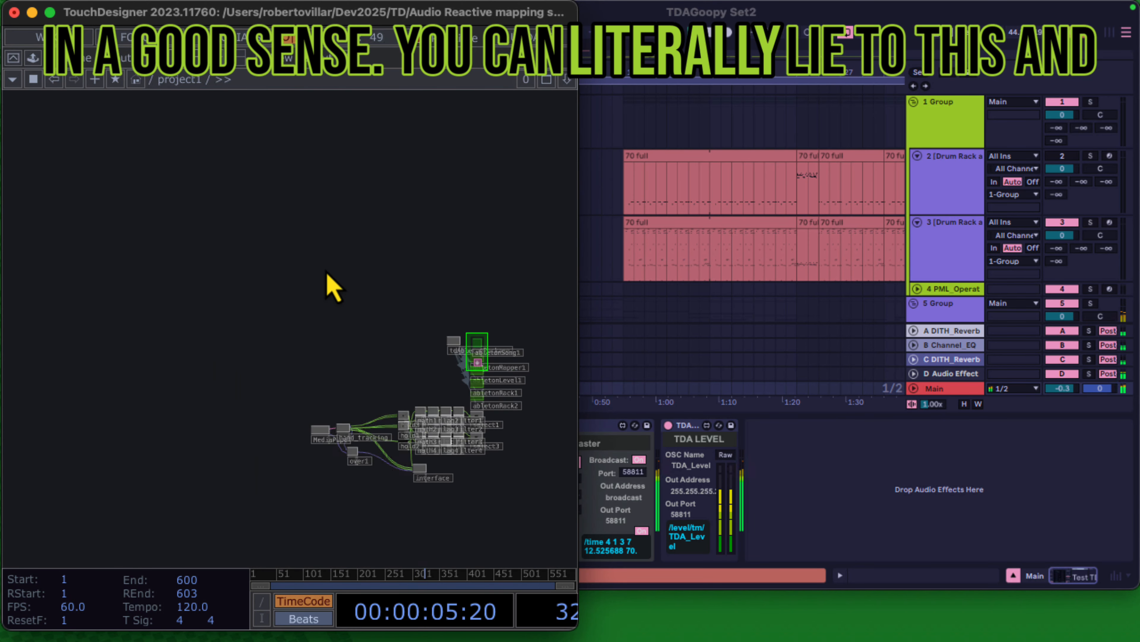
scroll(377, 326, up, 8)
drag(496, 424, 407, 298)
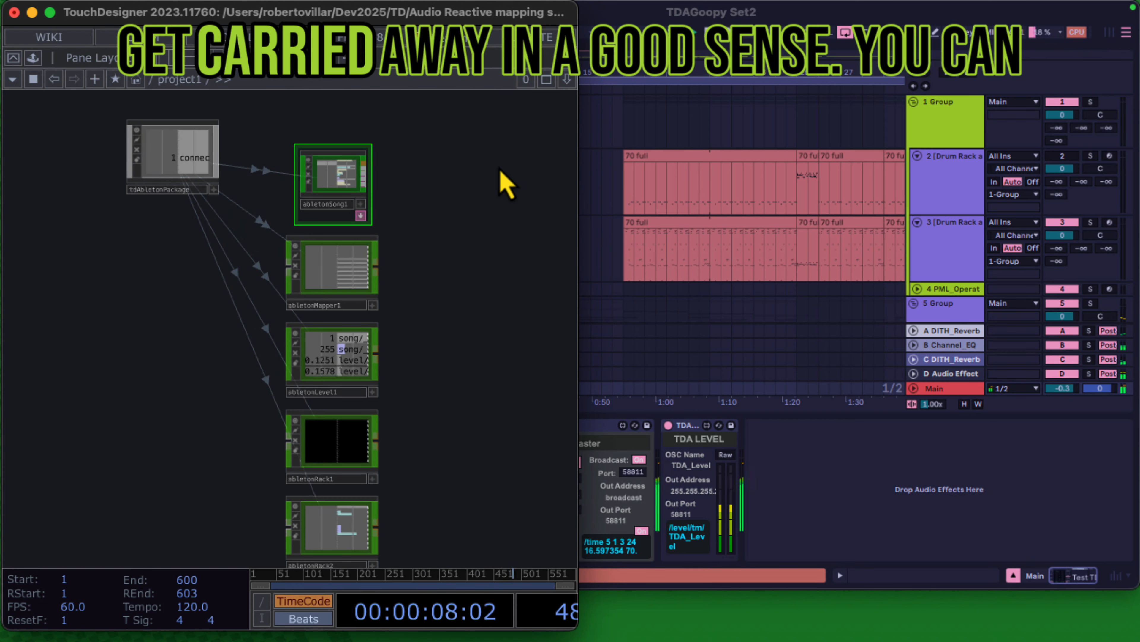
- Inspect abletonLevel1's live level channels, making its viewer active and inactive again
click(631, 14)
click(157, 352)
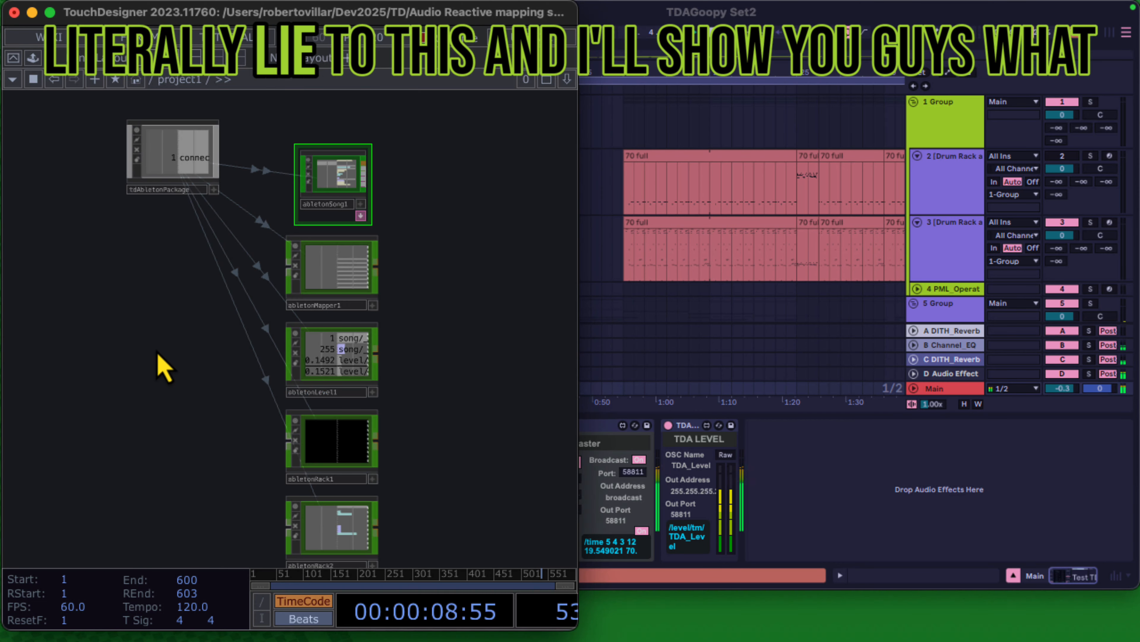
scroll(377, 322, down, 5)
scroll(422, 343, up, 6)
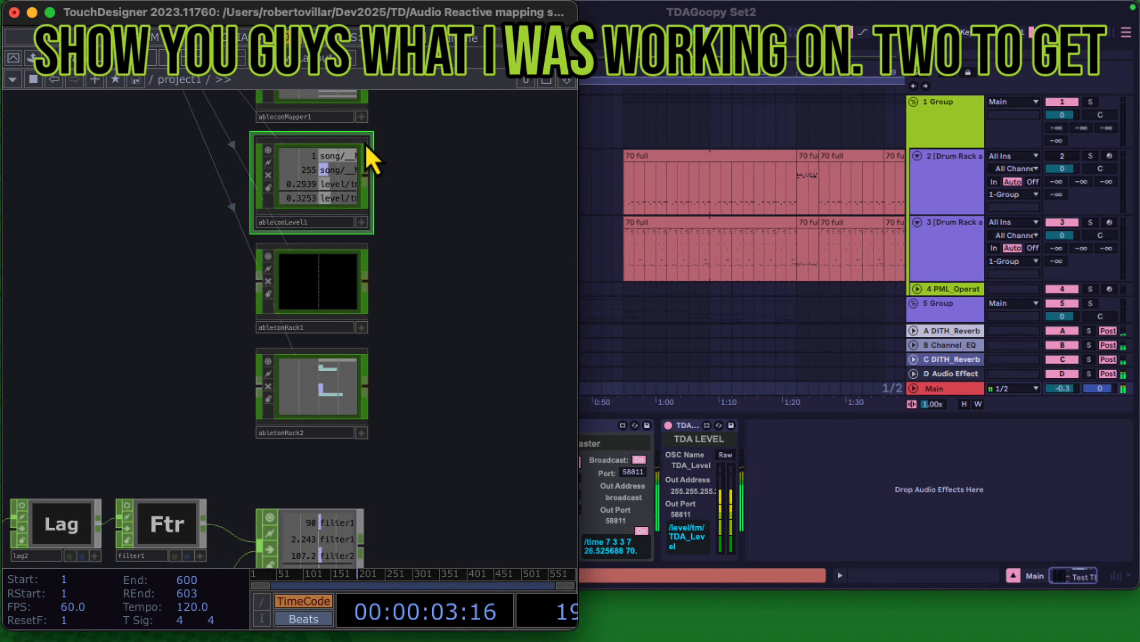
click(362, 225)
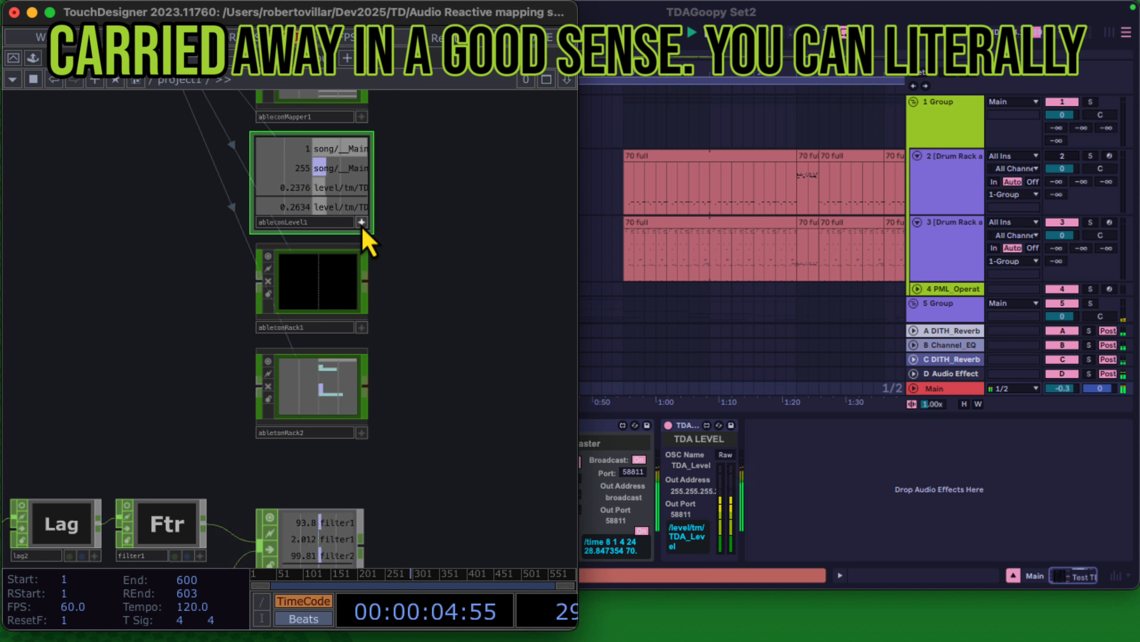
click(362, 224)
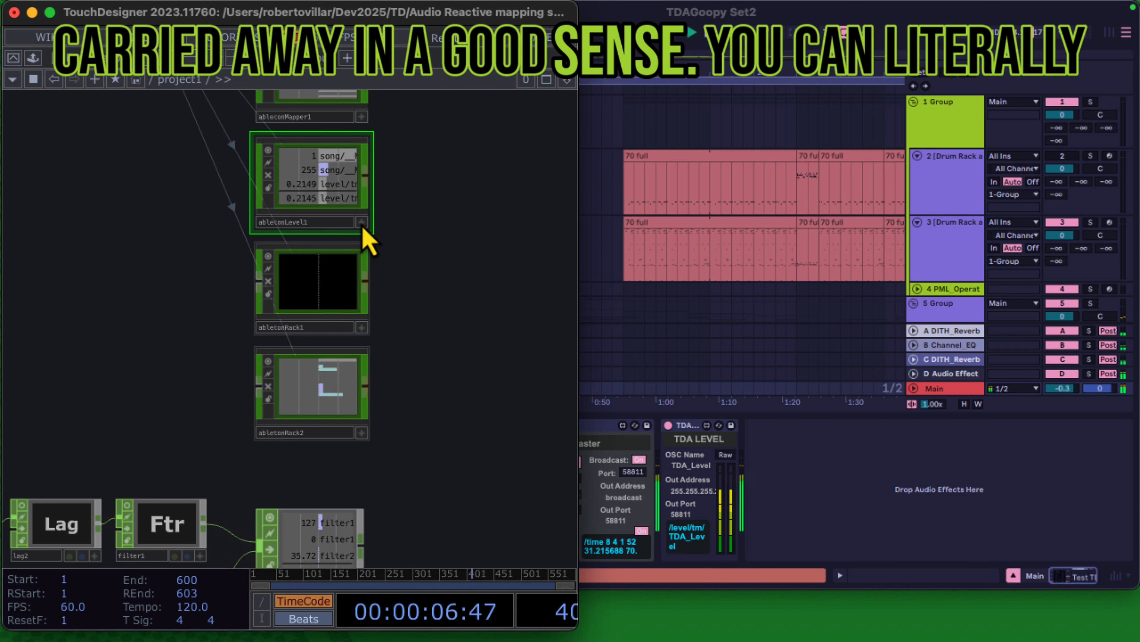
- Review abletonRack2's Macros parameters and its Ableton Rack track and device settings, and close the parameters
scroll(376, 237, up, 5)
drag(484, 216, 464, 352)
key(p)
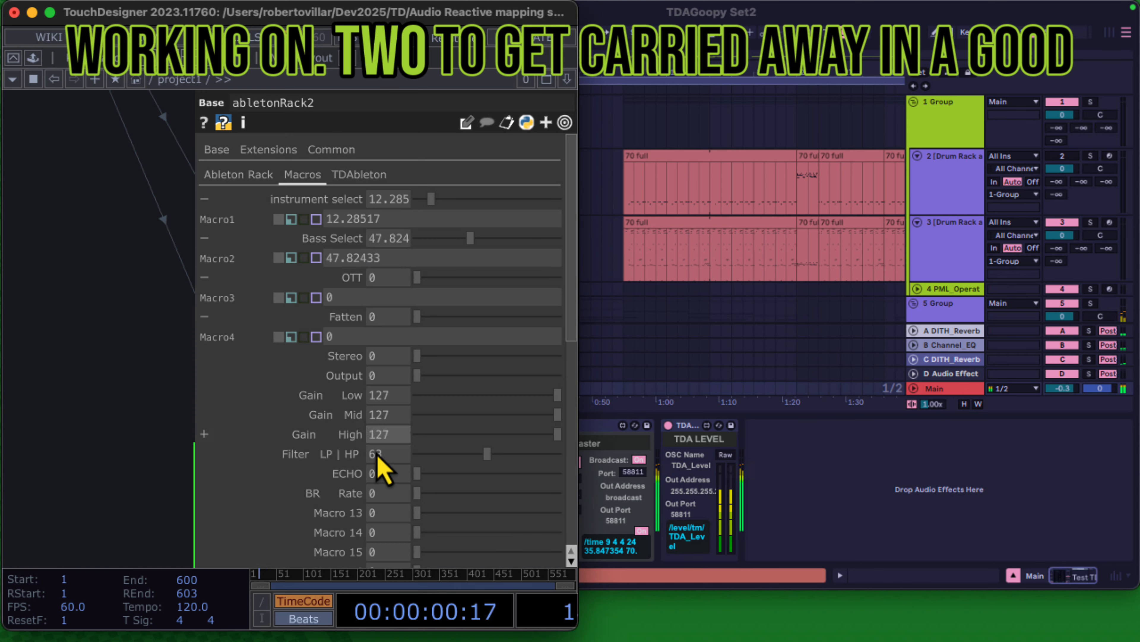
click(234, 179)
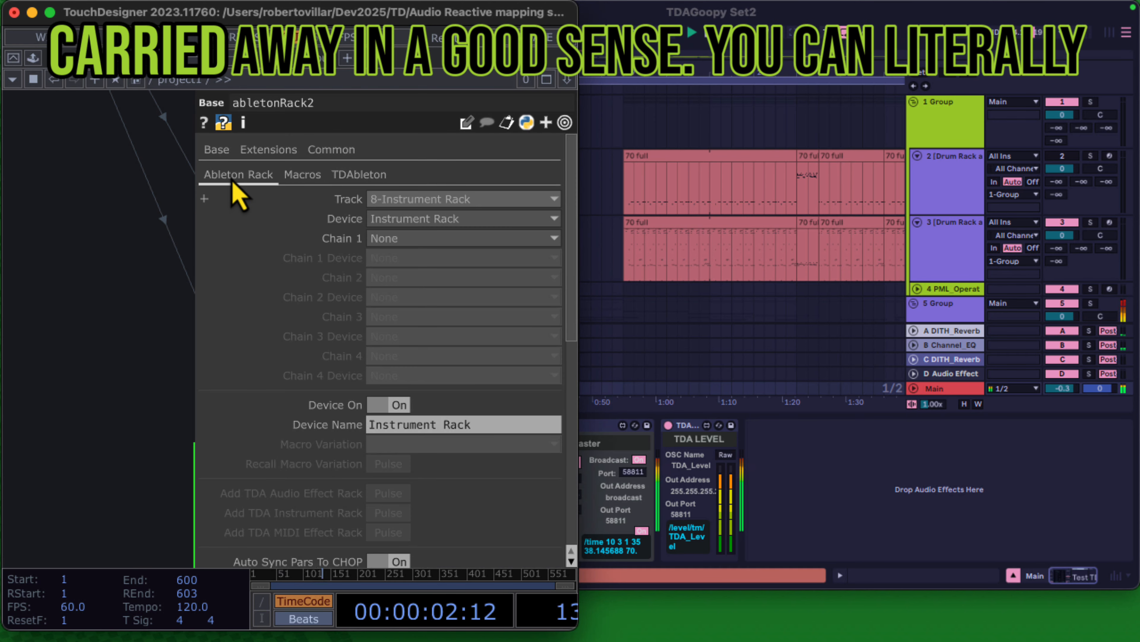
key(p)
drag(504, 153, 477, 243)
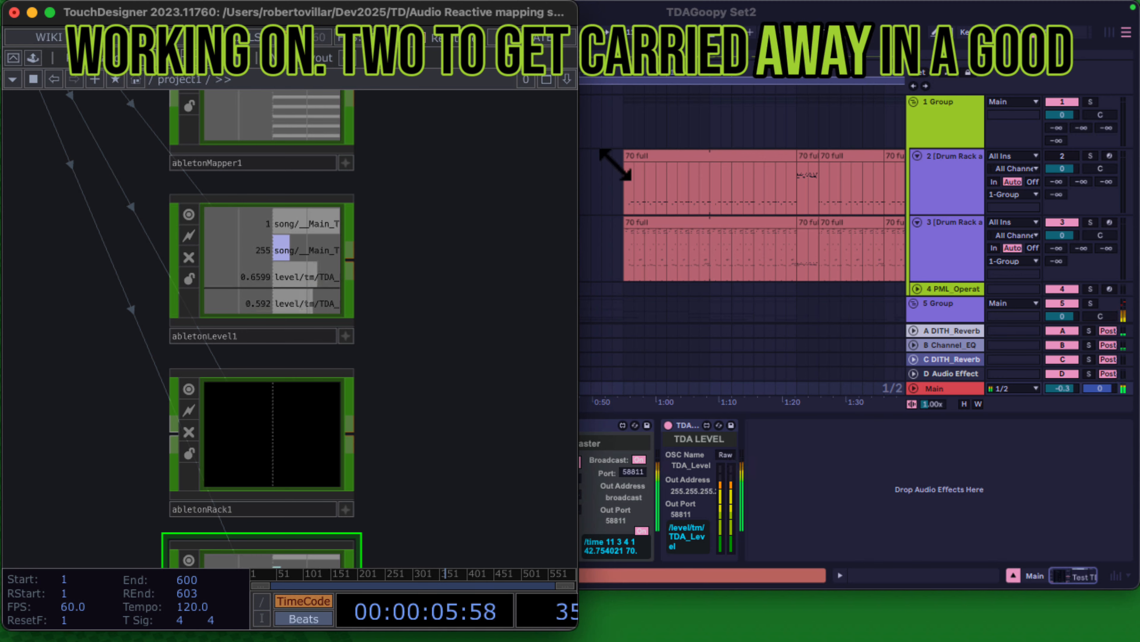
- Check the playing tracks in the Ableton Live arrangement and return to an overview of the TouchDesigner network
click(794, 92)
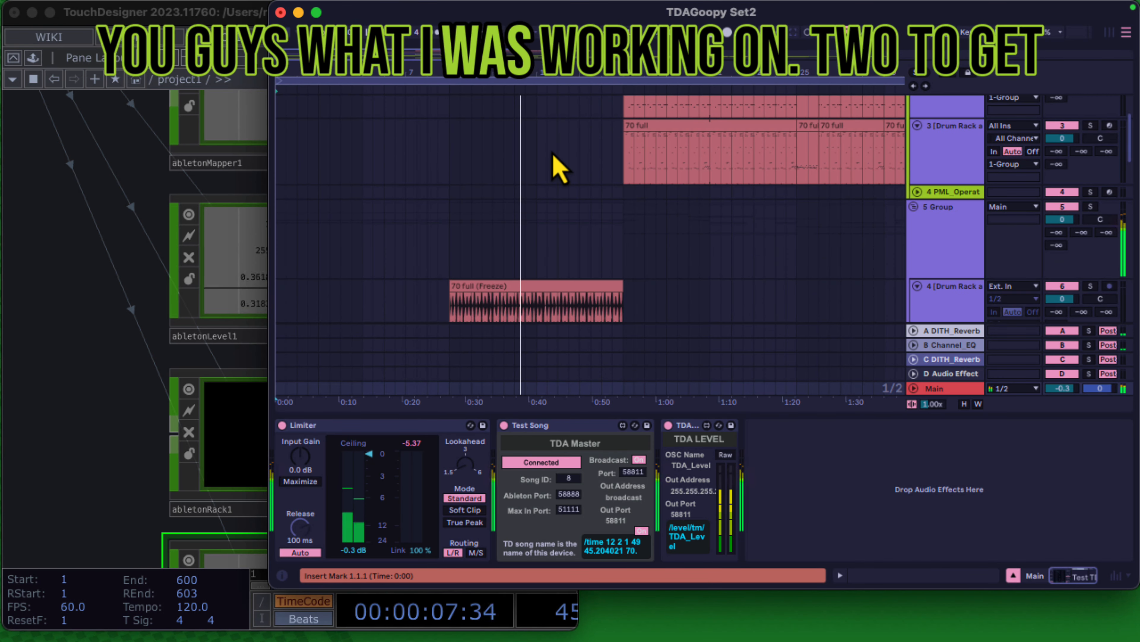
click(69, 252)
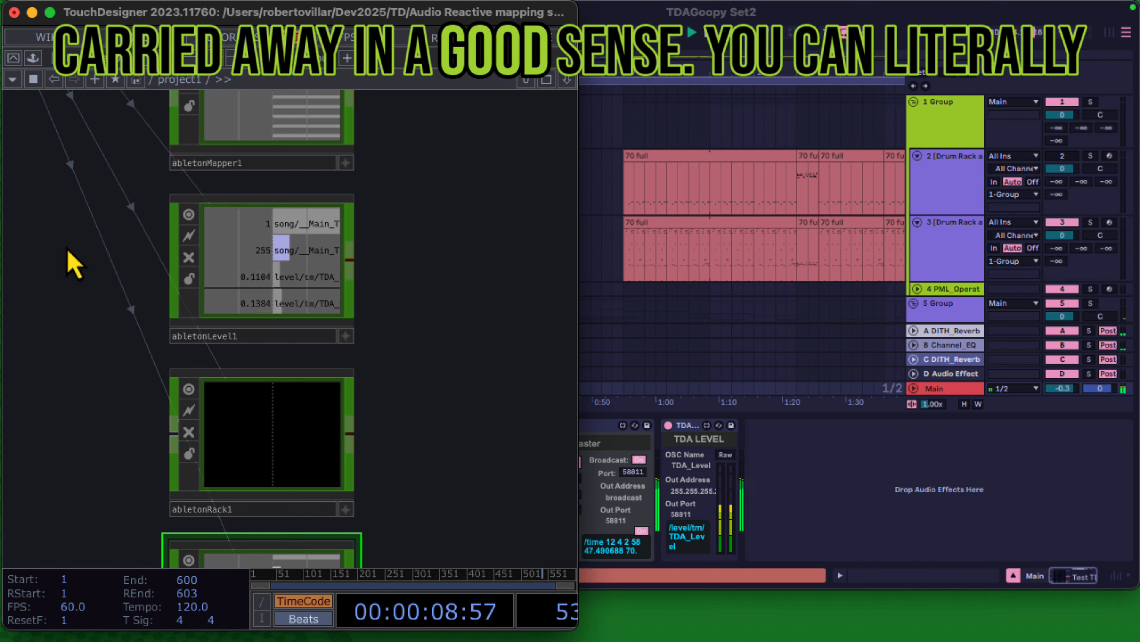
drag(69, 251, 64, 238)
scroll(251, 245, down, 8)
scroll(435, 234, up, 10)
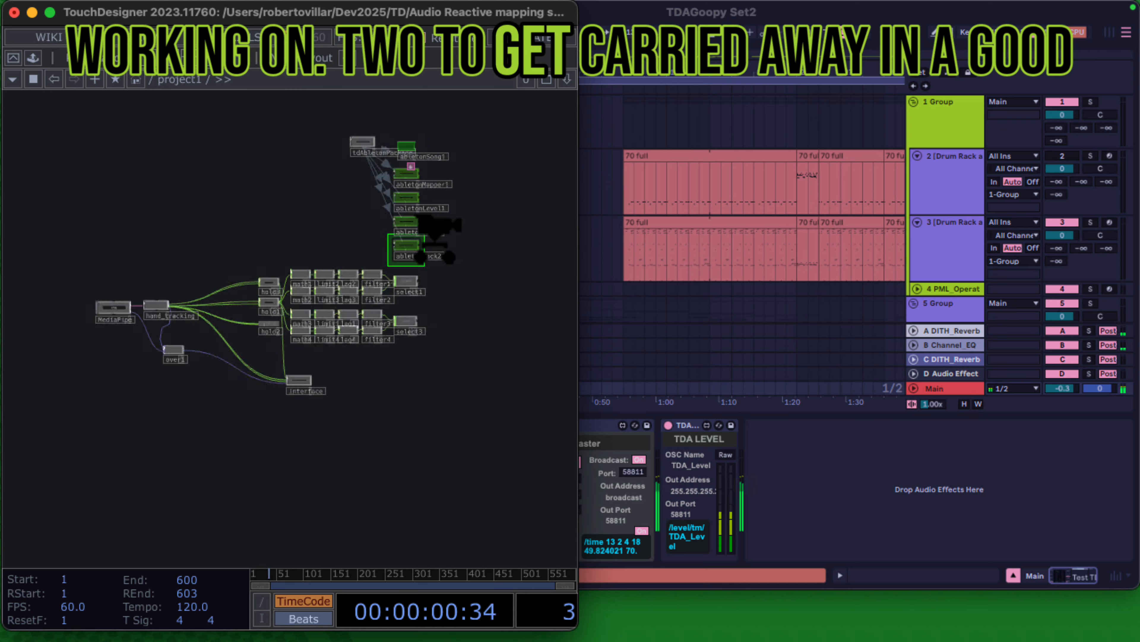
- Examine the song info channels in abletonSong1's viewer, including tempo, bars, beats and time, while the Live set plays
drag(459, 303, 449, 90)
scroll(446, 161, down, 4)
drag(449, 290, 458, 450)
drag(458, 166, 470, 380)
drag(469, 280, 468, 311)
scroll(334, 182, up, 10)
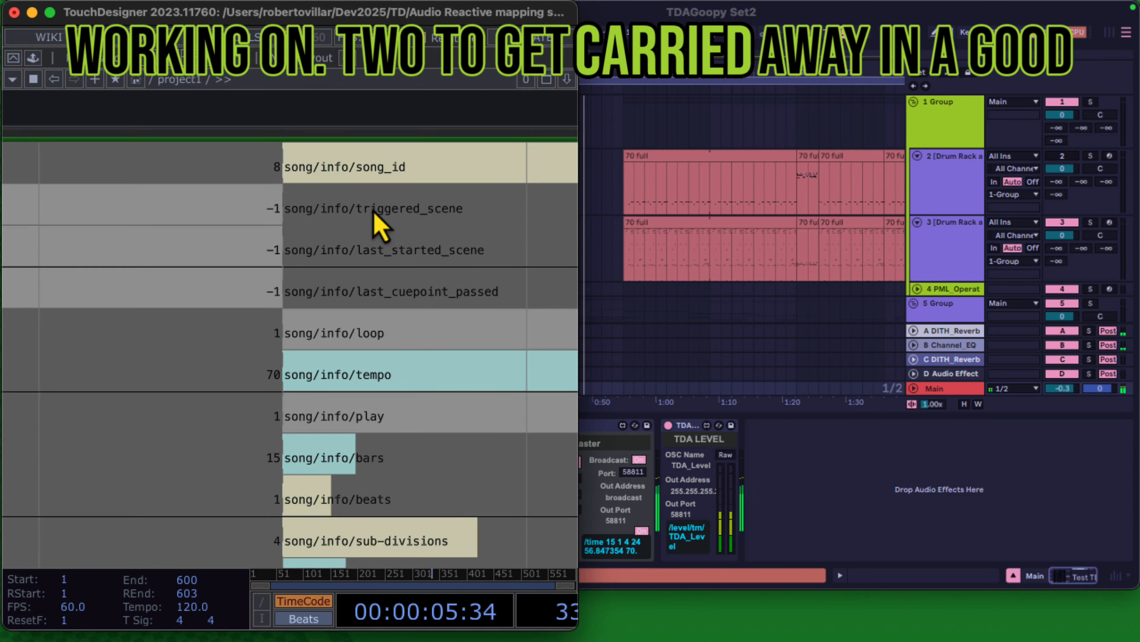
scroll(374, 211, down, 2)
scroll(374, 204, down, 5)
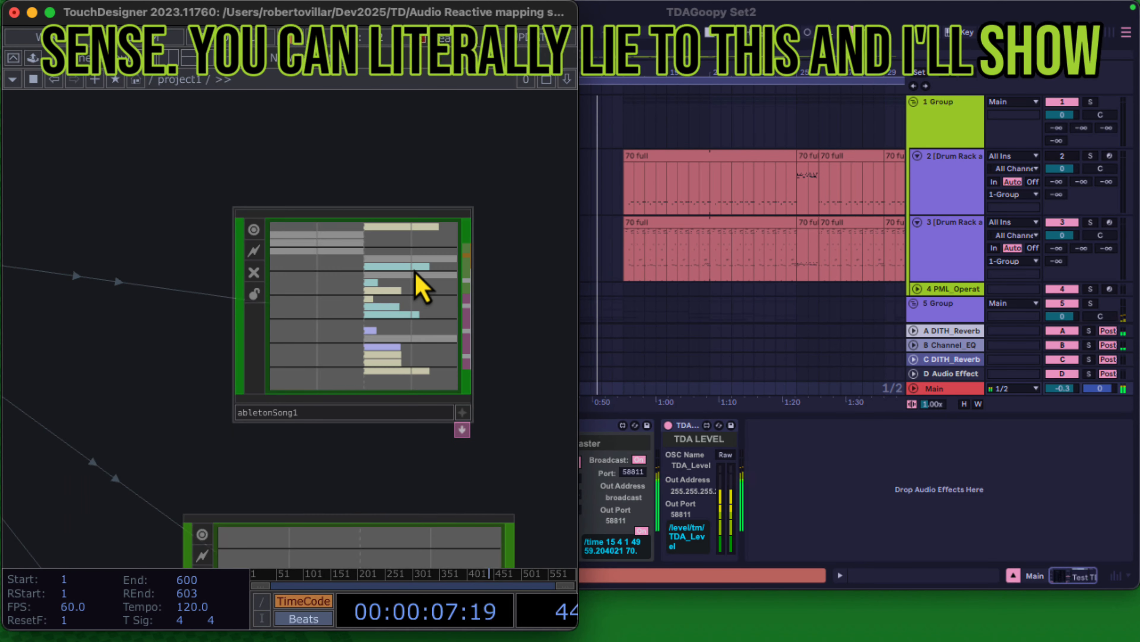
drag(511, 383, 508, 337)
scroll(508, 339, up, 3)
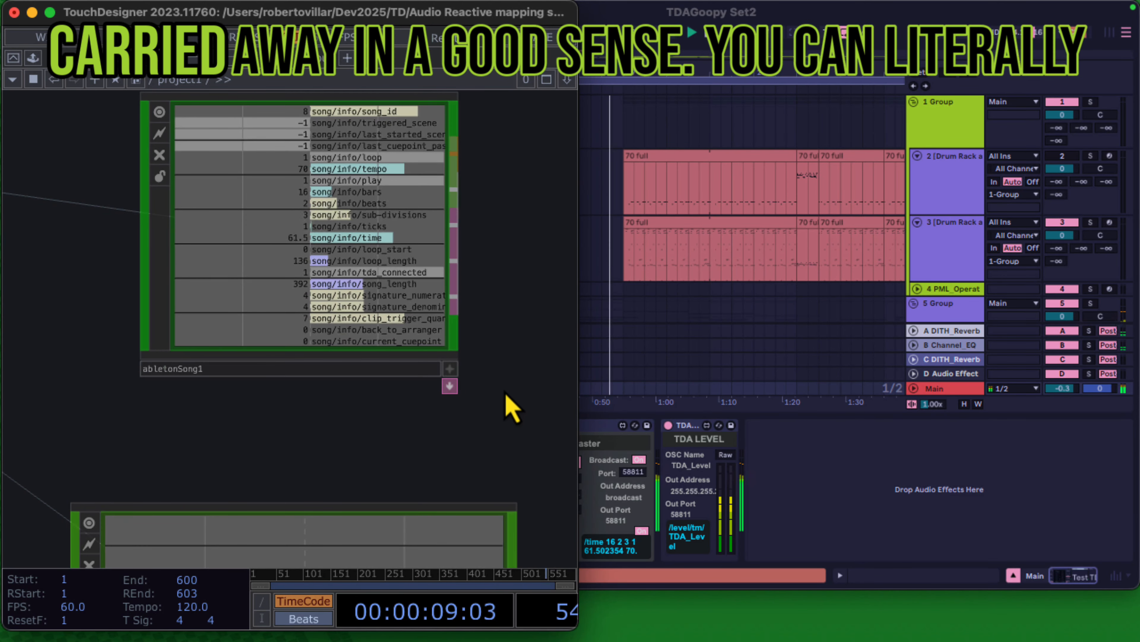
drag(505, 398, 493, 372)
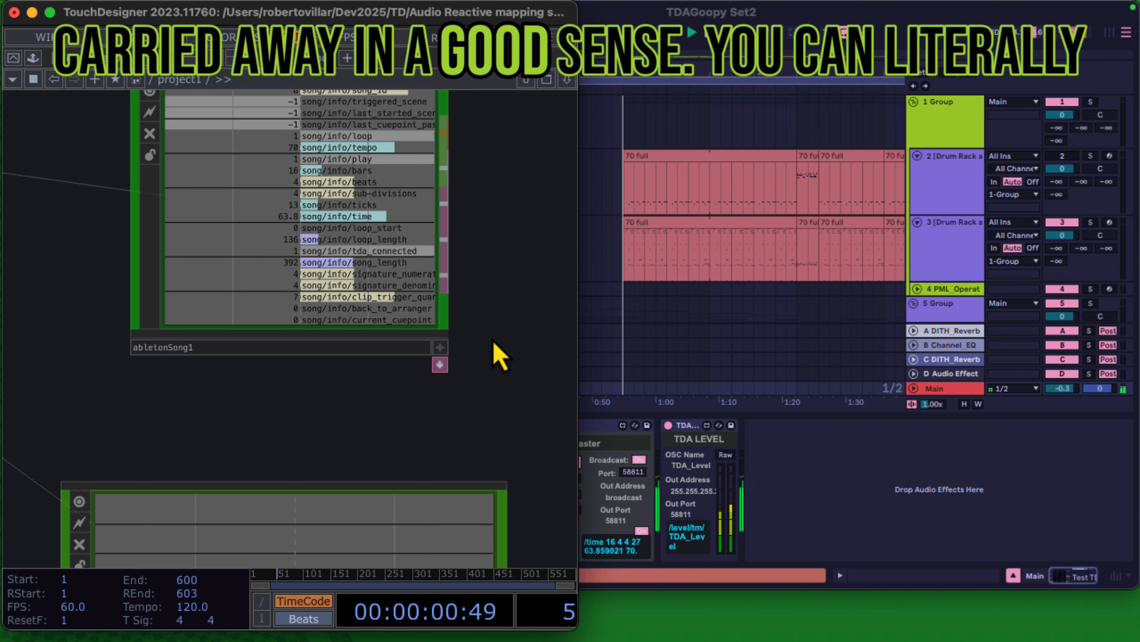
right_click(513, 332)
click(516, 327)
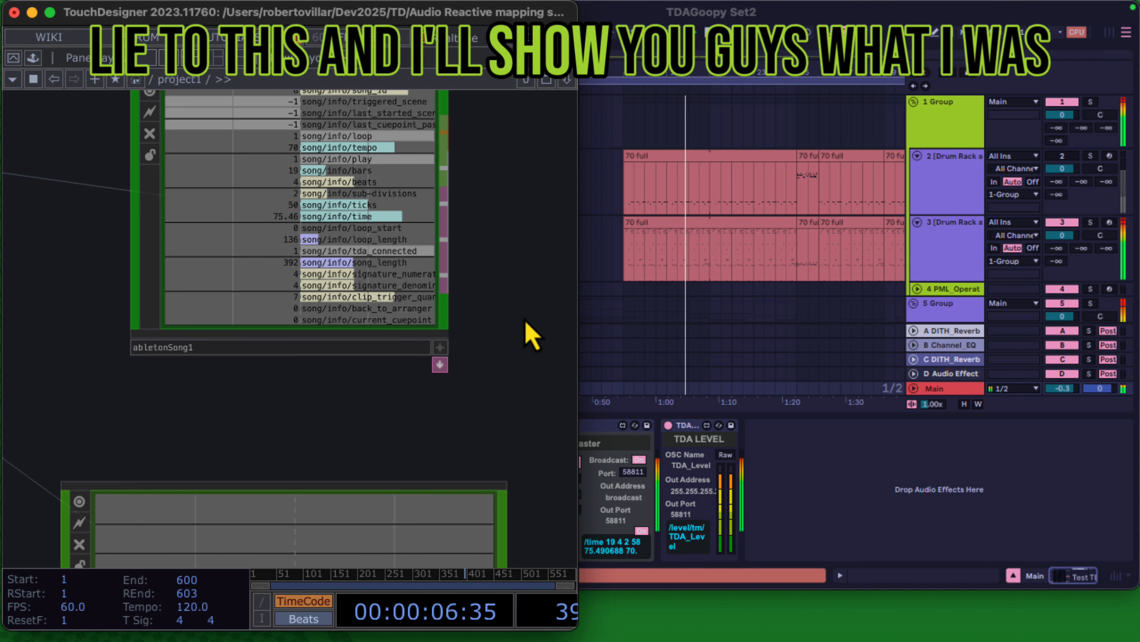
- In Ableton Live, set the Output Gain of the DITH channel rack on Drum Rack track 3 to -8.00 dB
click(959, 115)
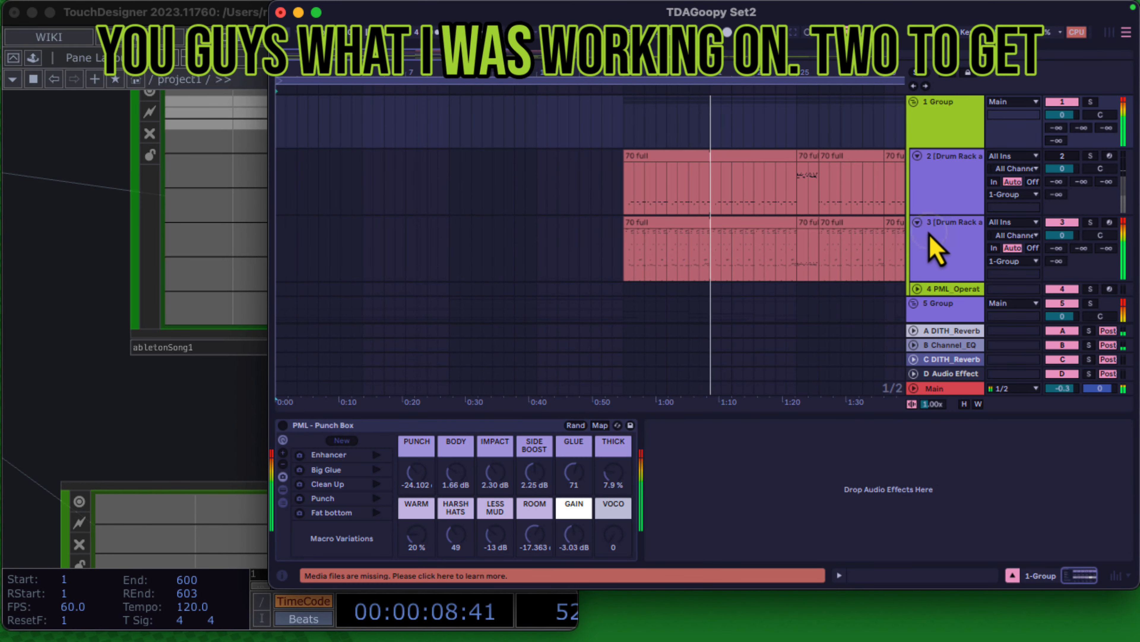
click(912, 250)
scroll(612, 453, right, 10)
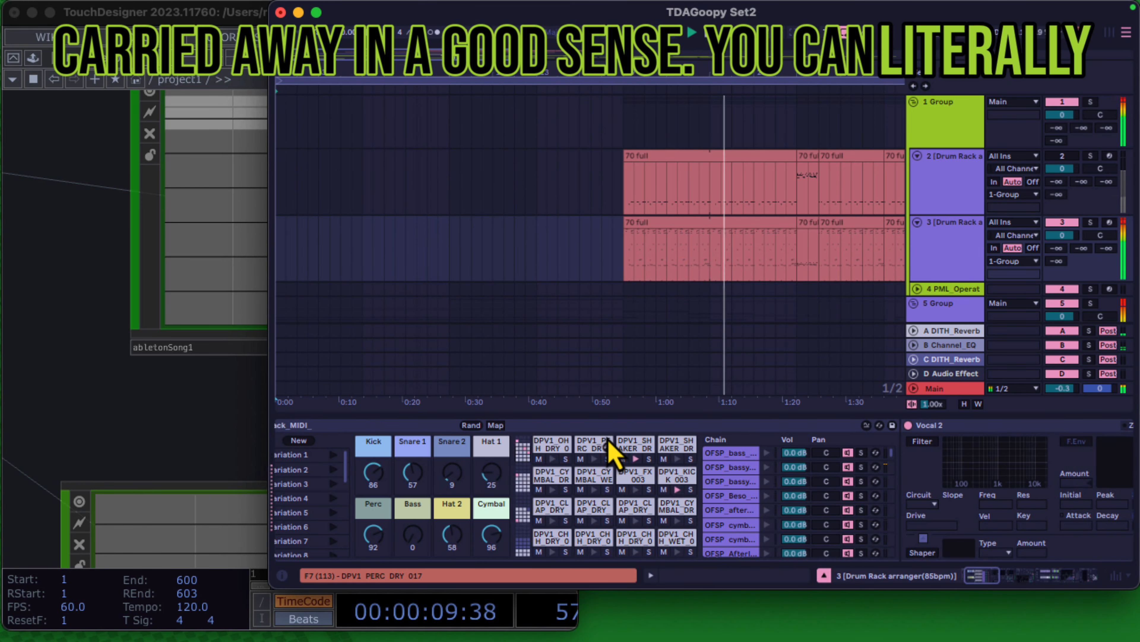
scroll(614, 454, right, 10)
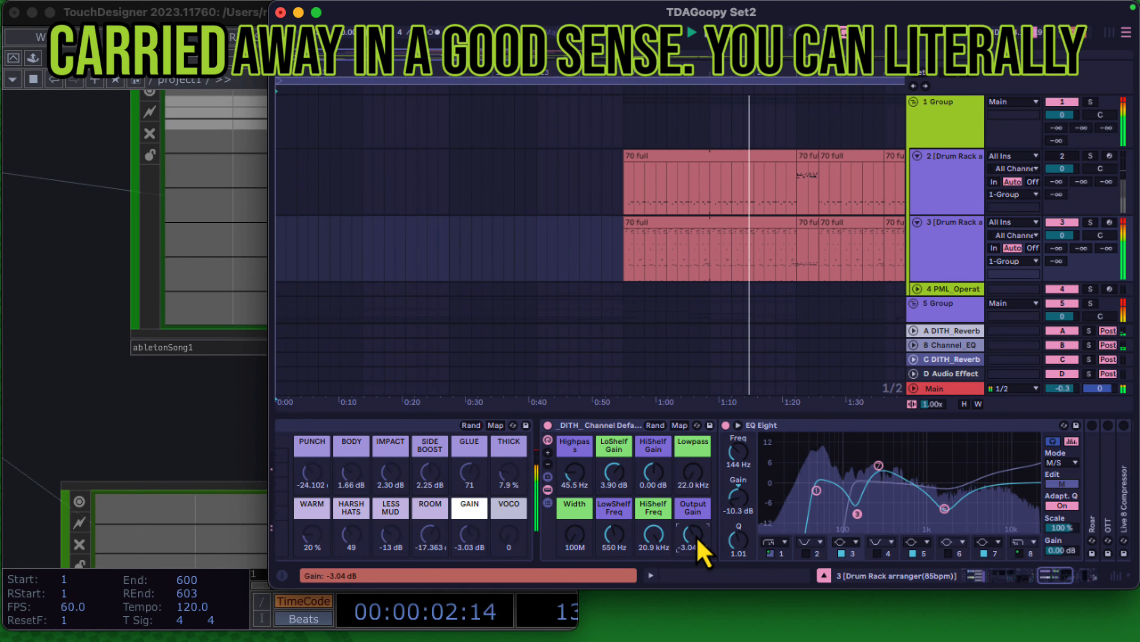
text(8)
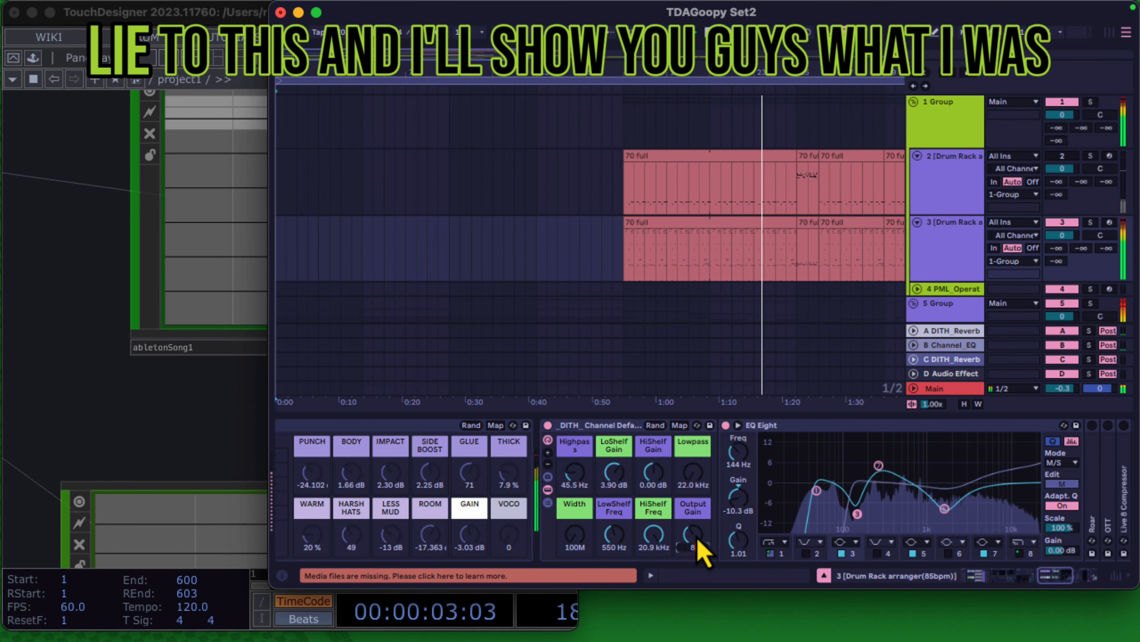
key(Return)
text(-8.00 dB)
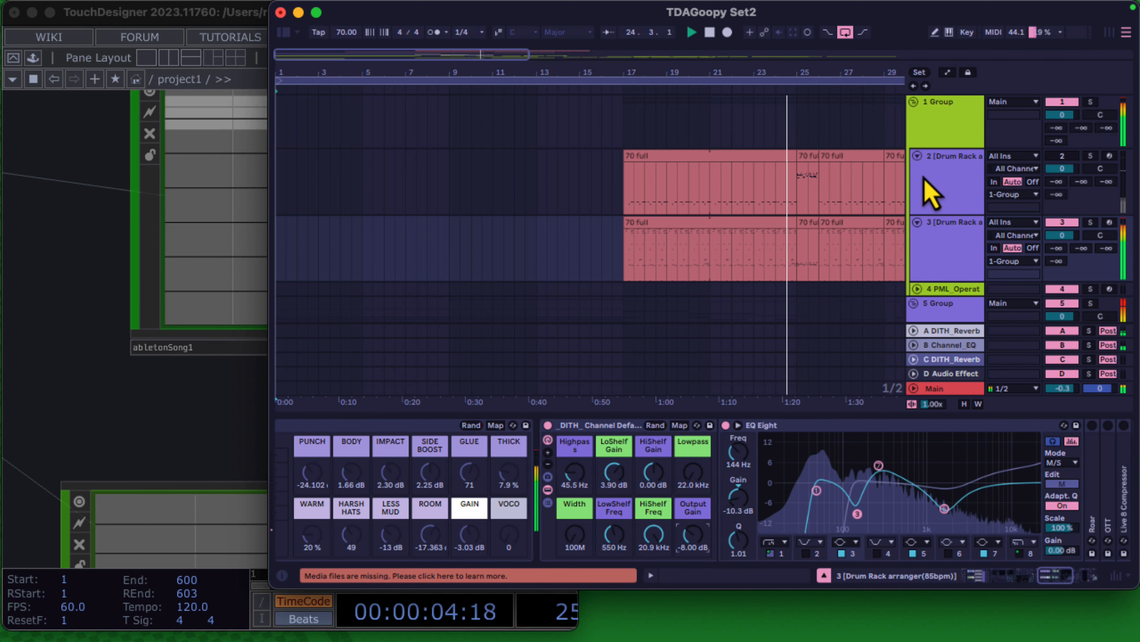
scroll(930, 189, down, 3)
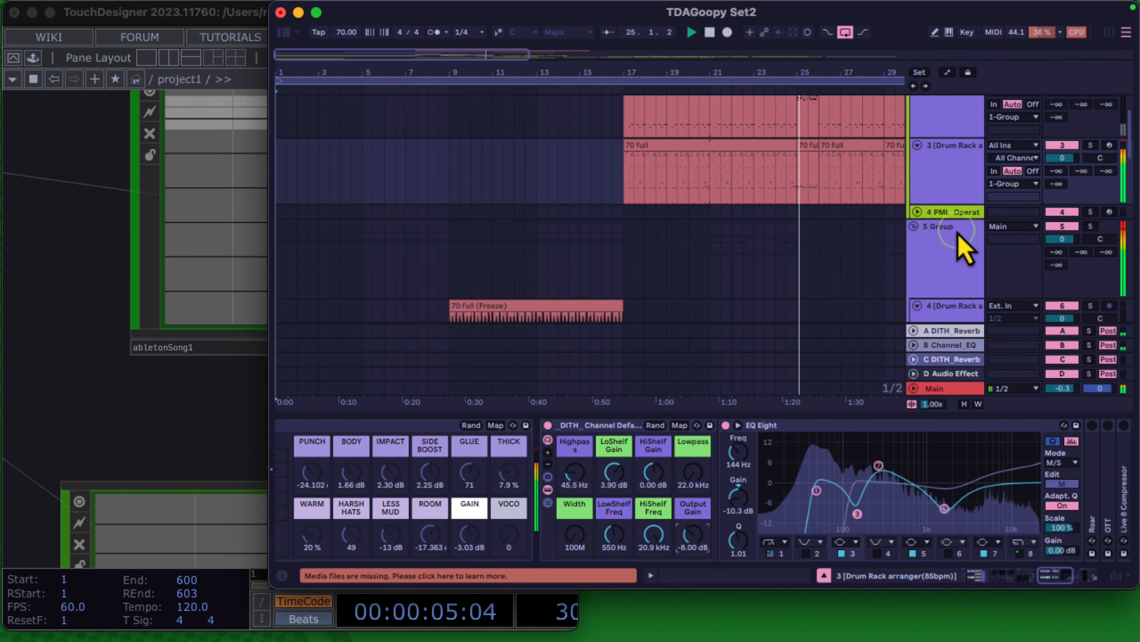
- In the Ableton Live arrangement, select track 22 and set the GS_CNTRFG_Bass Rack's Input Gain to -8.0 dB
click(964, 246)
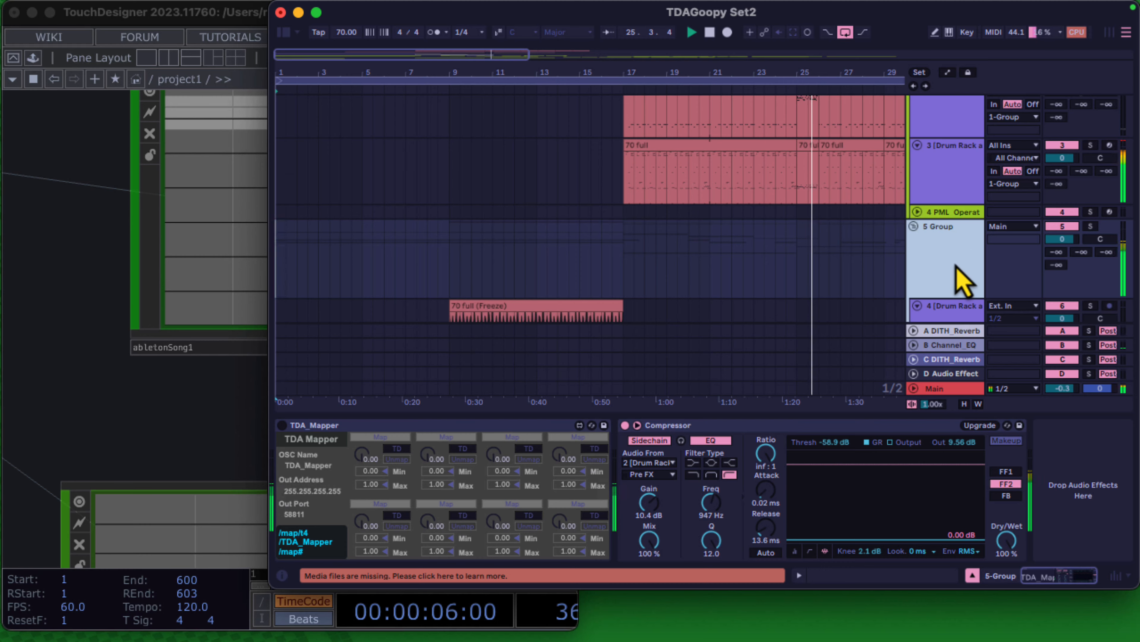
scroll(956, 269, down, 6)
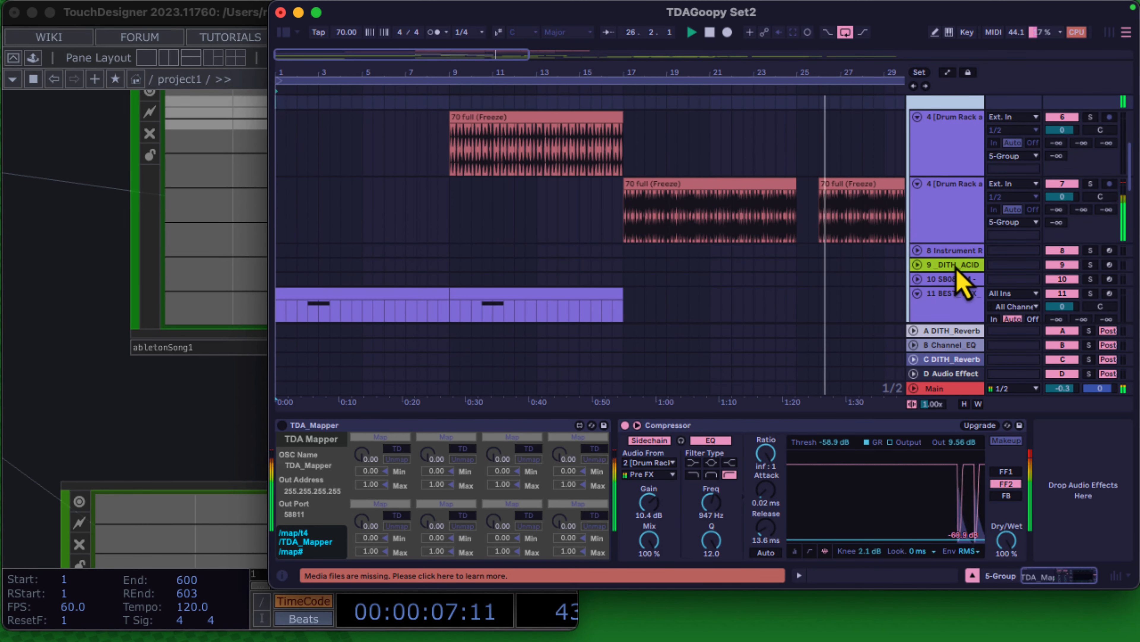
scroll(956, 211, down, 8)
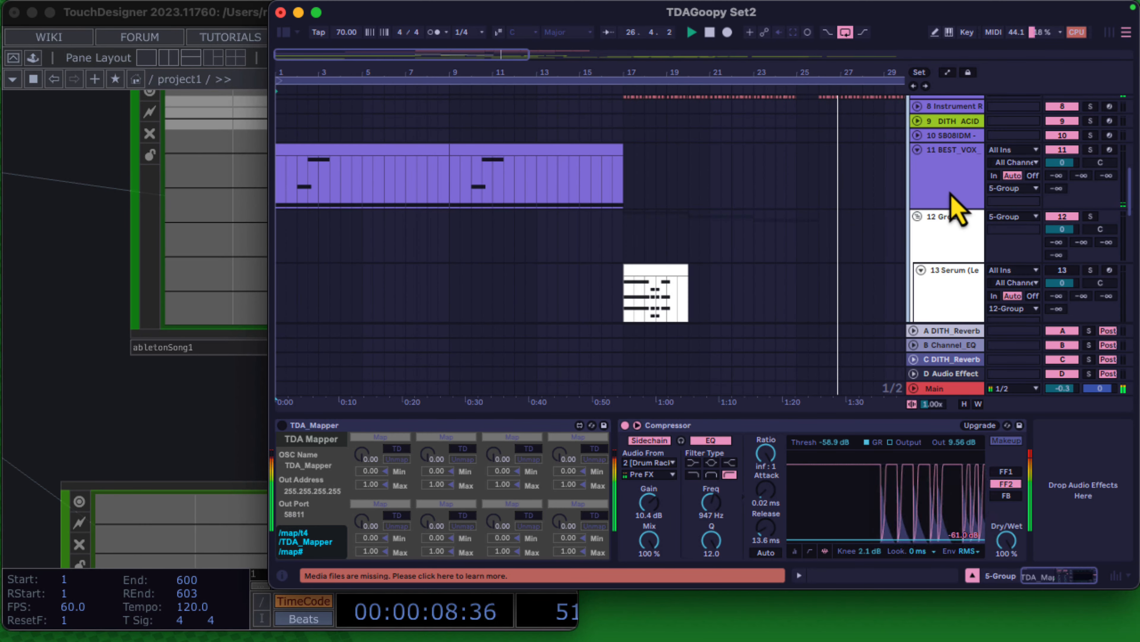
scroll(959, 215, down, 8)
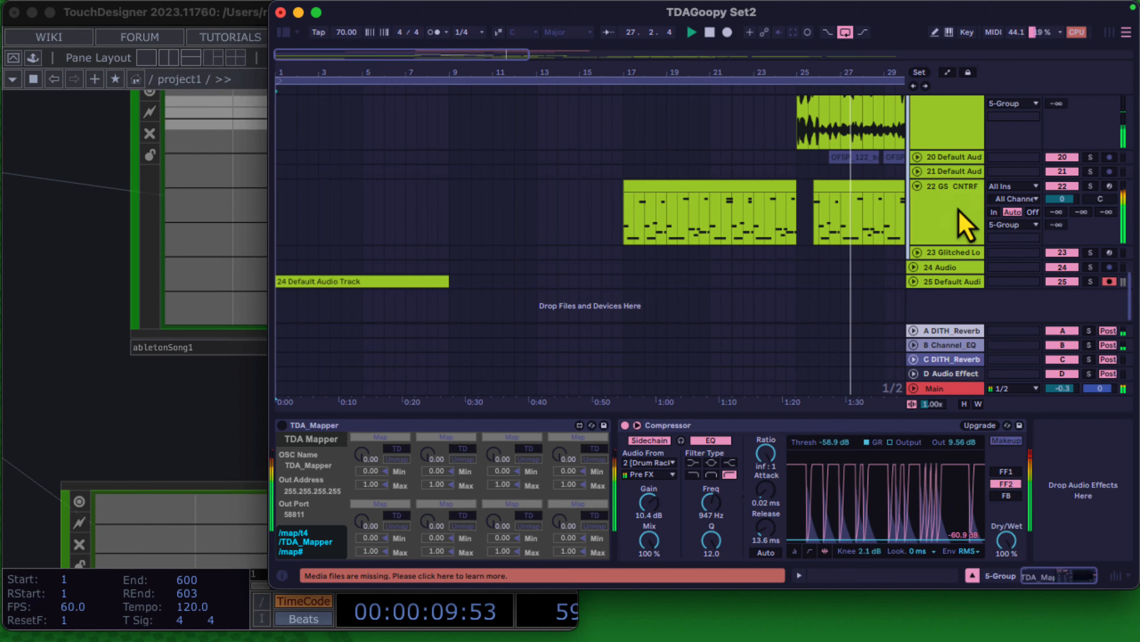
click(956, 211)
scroll(808, 473, right, 10)
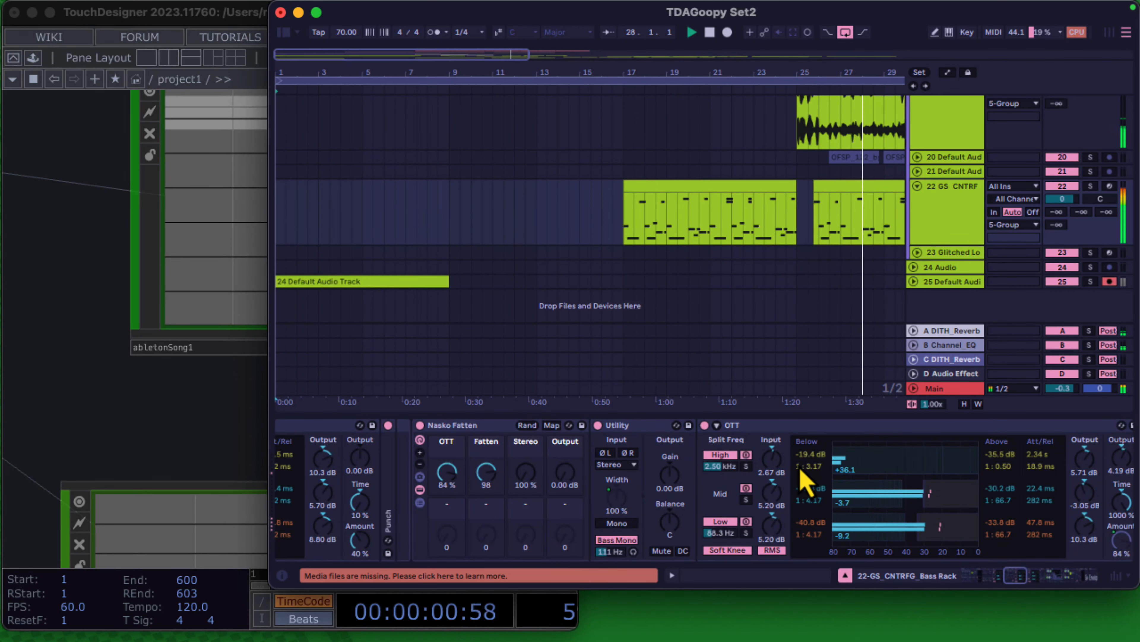
scroll(804, 485, left, 10)
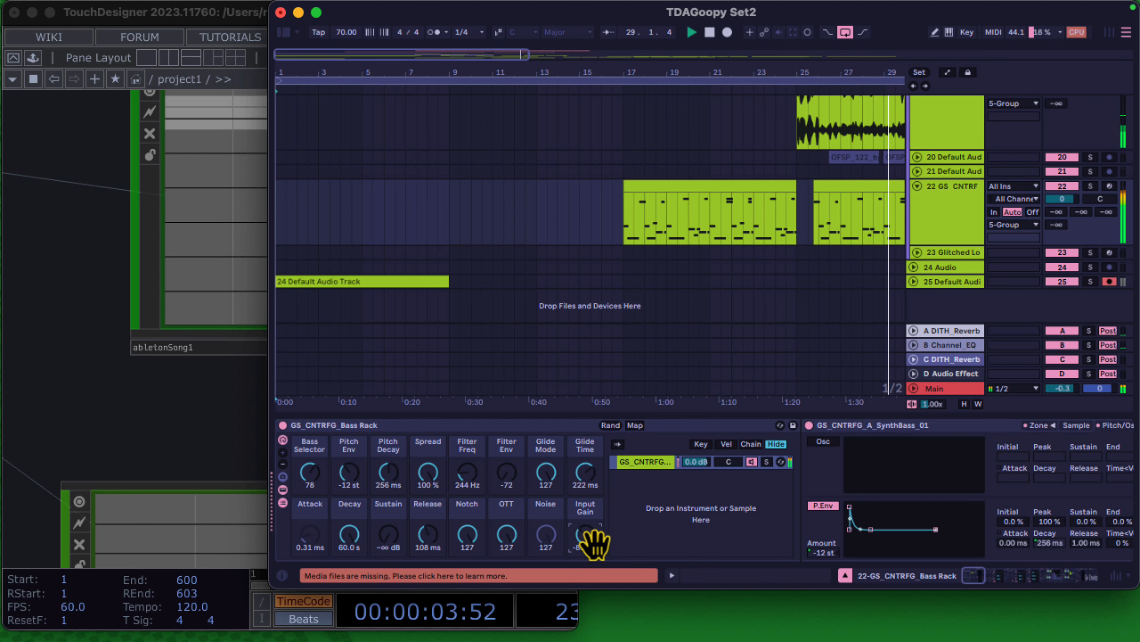
- Switch to TouchDesigner, open abletonSong1's parameters and pulse Stop to halt the Live set's playback
click(162, 406)
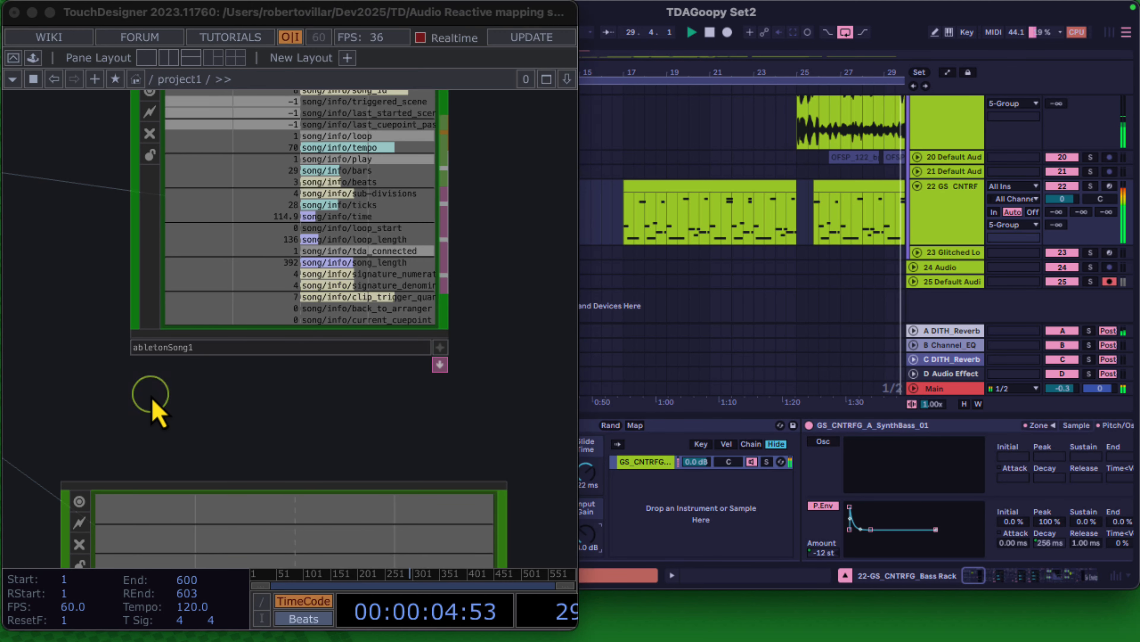
click(388, 346)
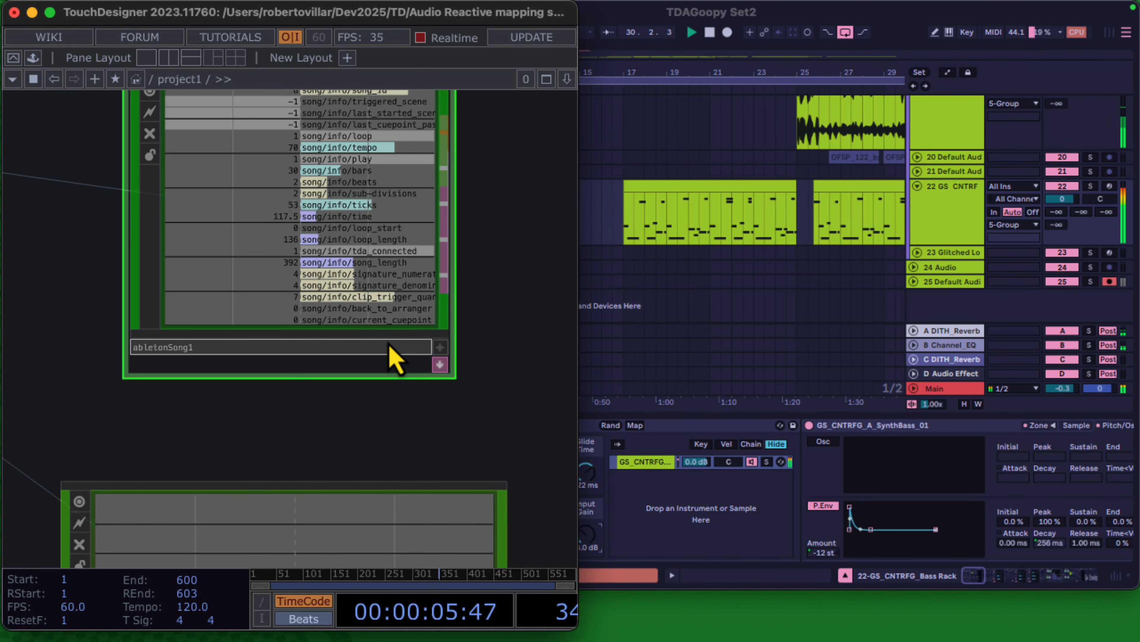
scroll(388, 327, up, 5)
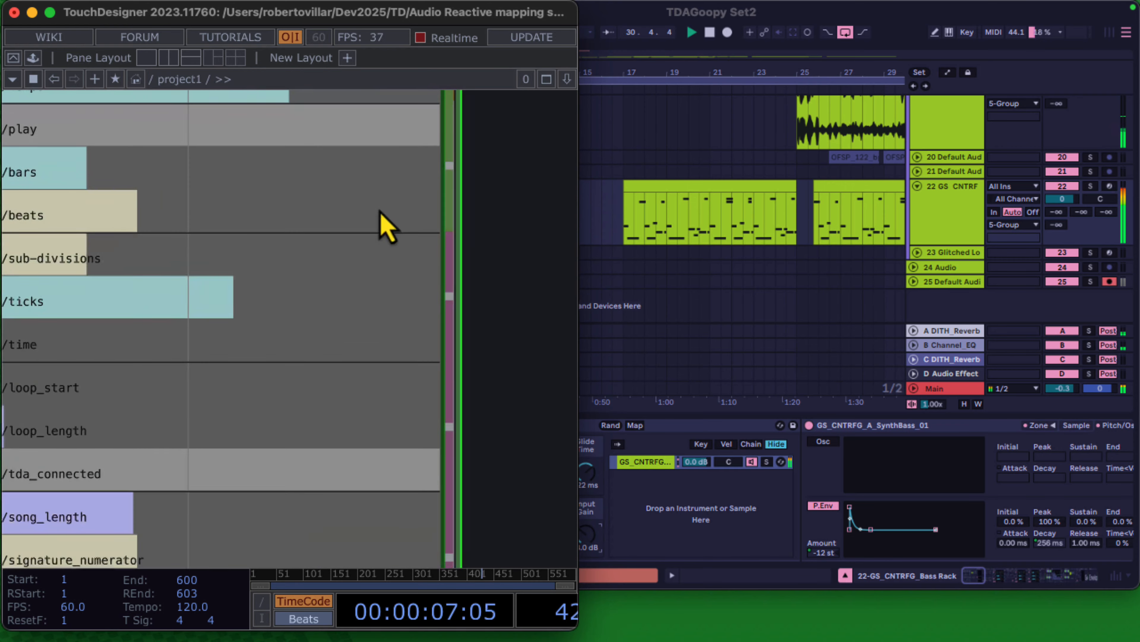
key(p)
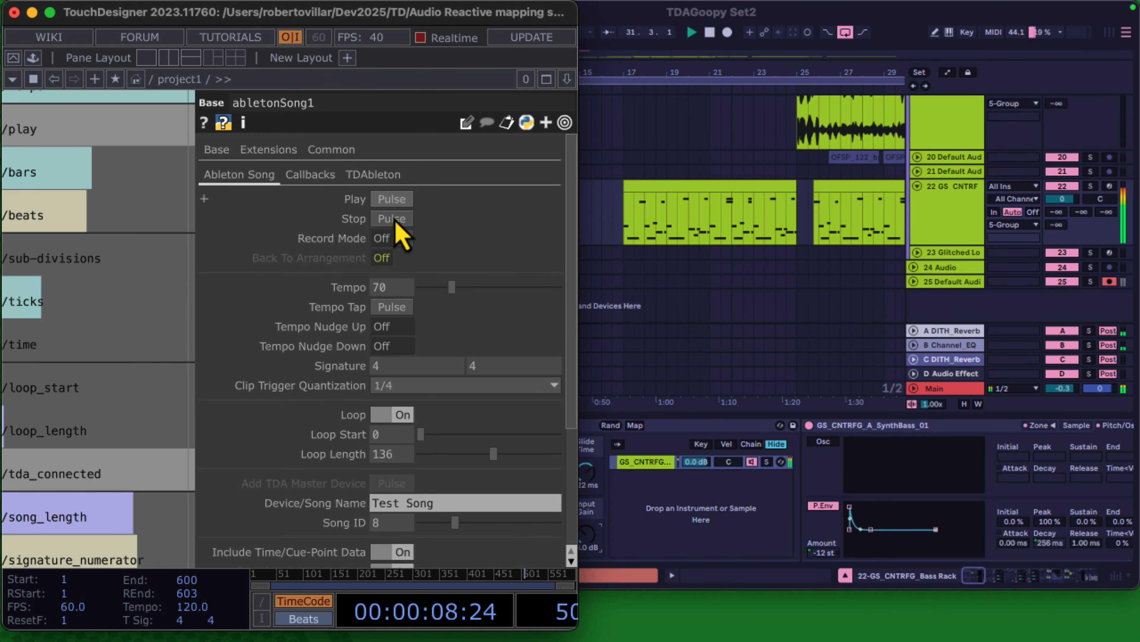
- Look over the tracks across the longer Ableton Live arrangement, including the gain settings of the bass rack on track 22 and Drum Rack track 3
click(822, 293)
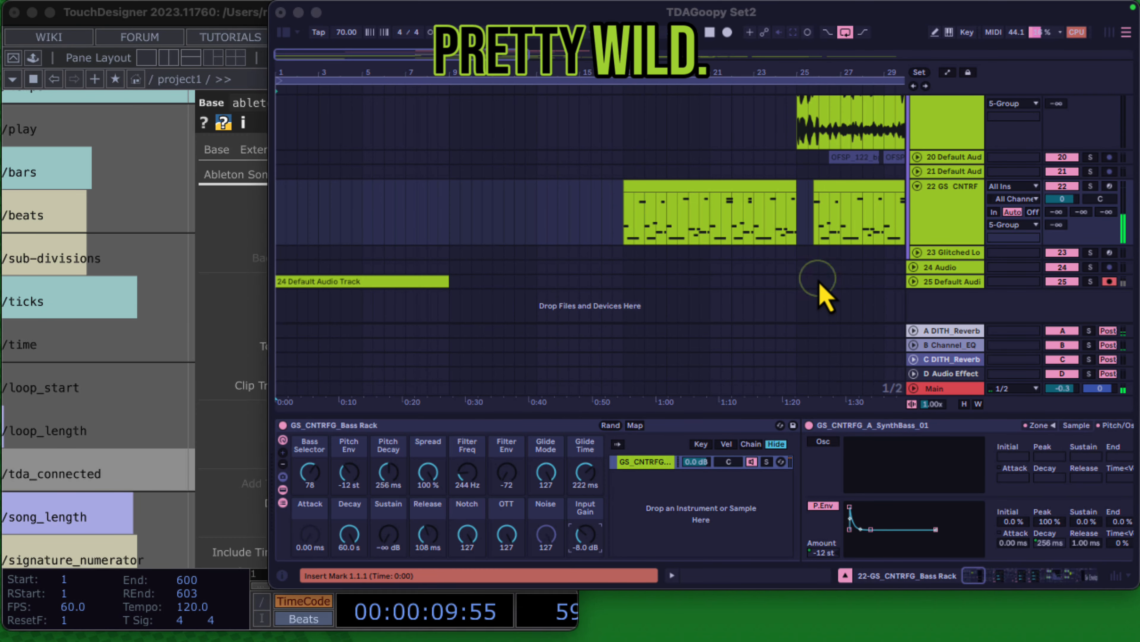
drag(872, 73, 872, 49)
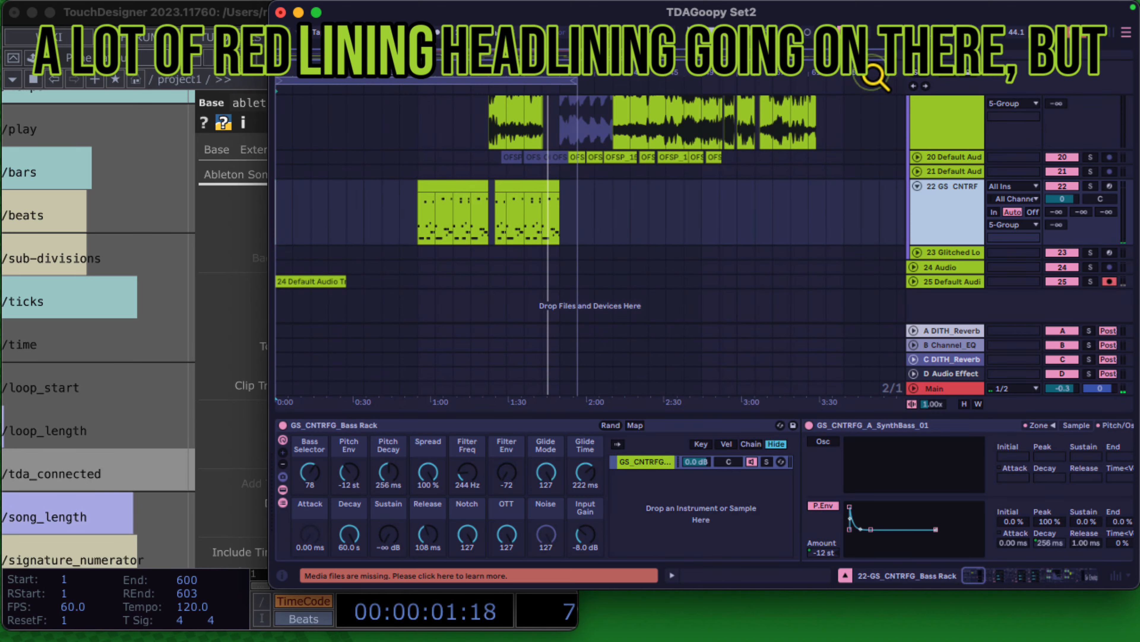
scroll(790, 118, up, 5)
scroll(517, 274, down, 5)
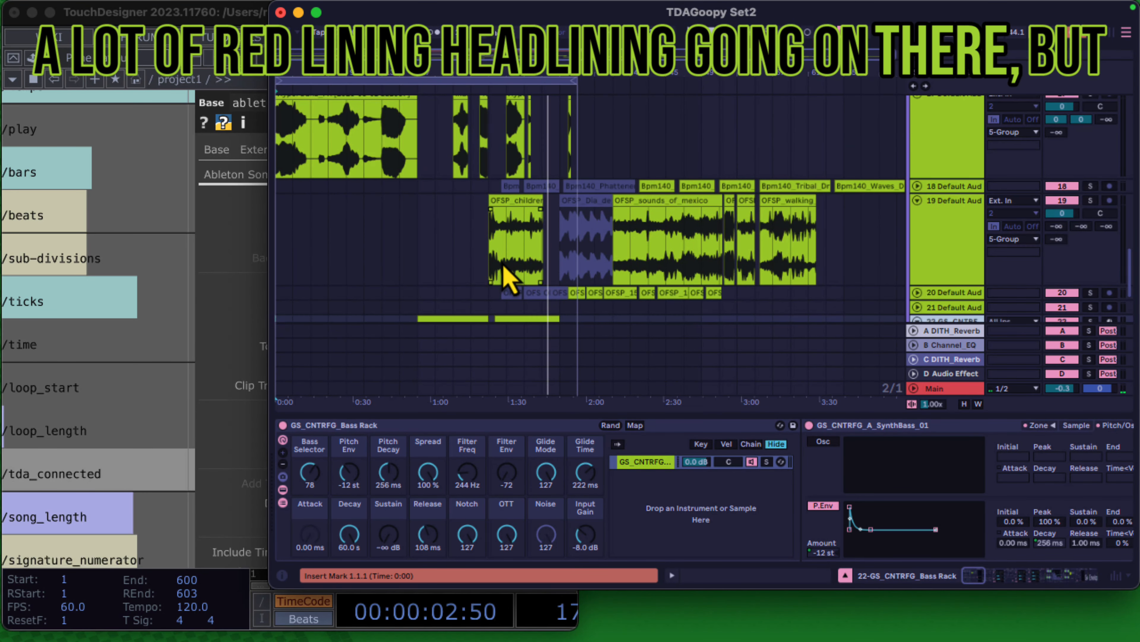
double_click(962, 215)
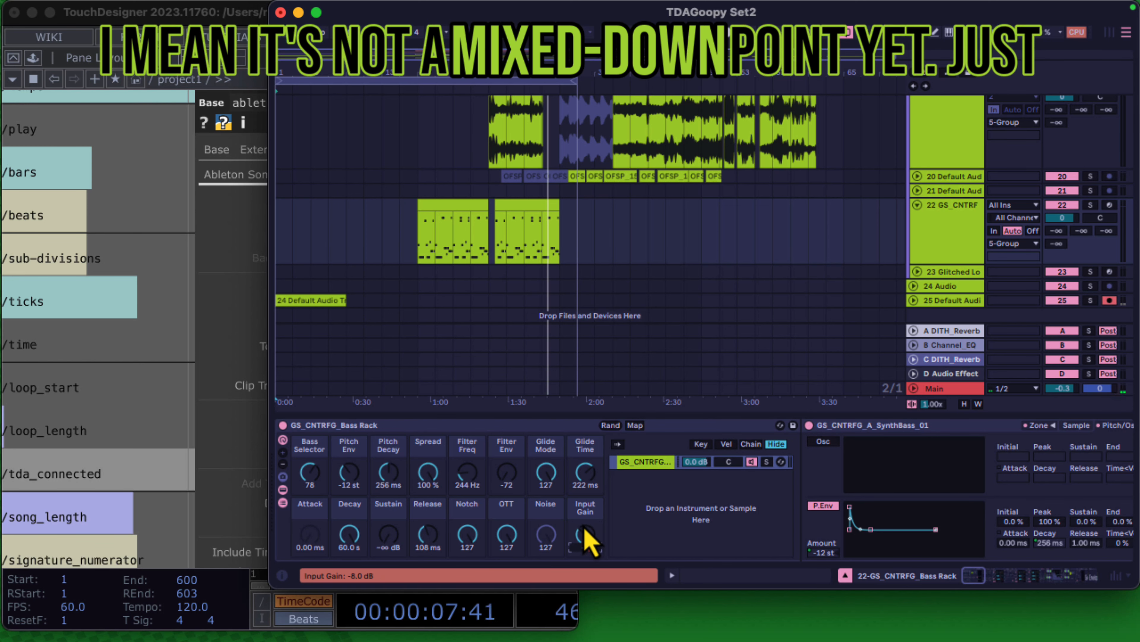
scroll(963, 191, up, 5)
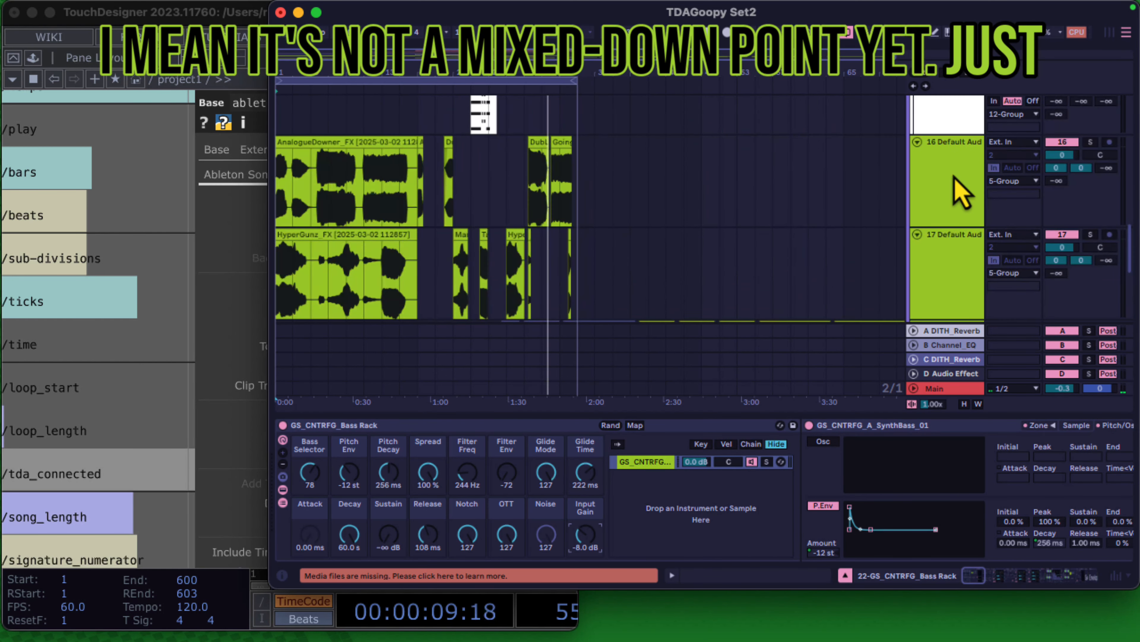
scroll(959, 191, up, 8)
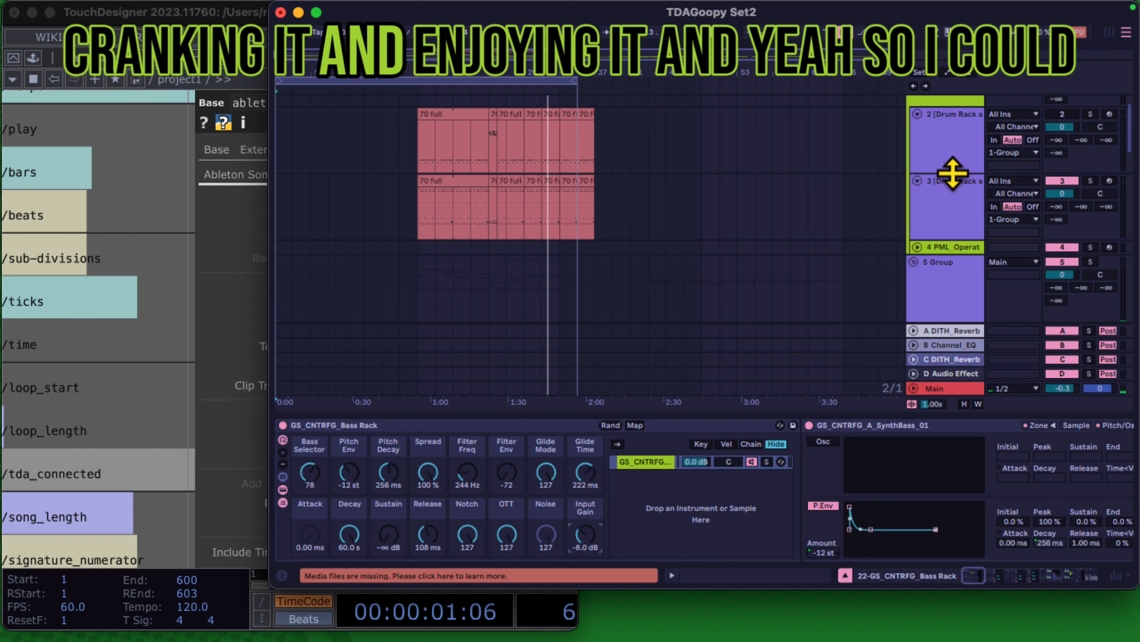
click(953, 170)
click(962, 199)
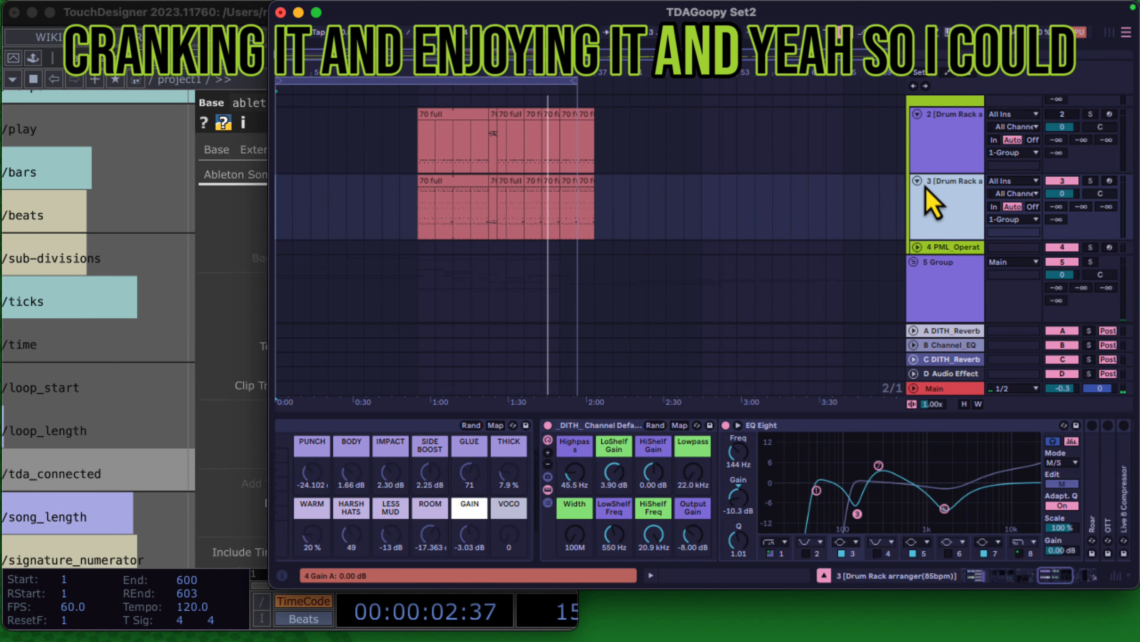
- Return to the TouchDesigner network and review abletonSong1's Ableton Song parameters, from tempo and loop to cue-point and scene options
click(232, 275)
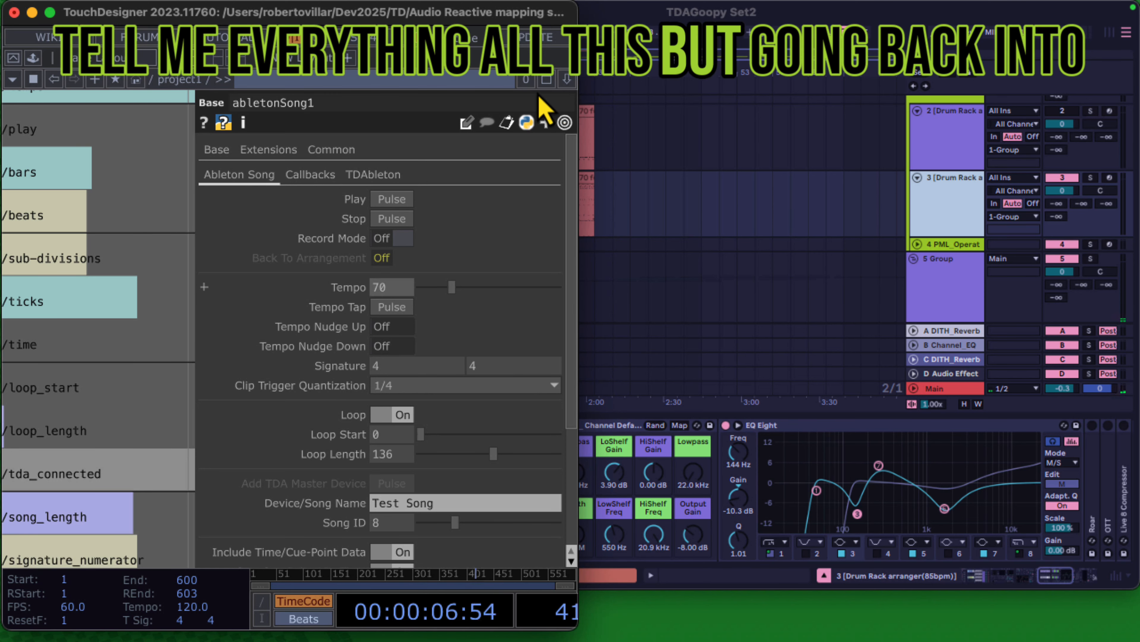
scroll(164, 222, down, 10)
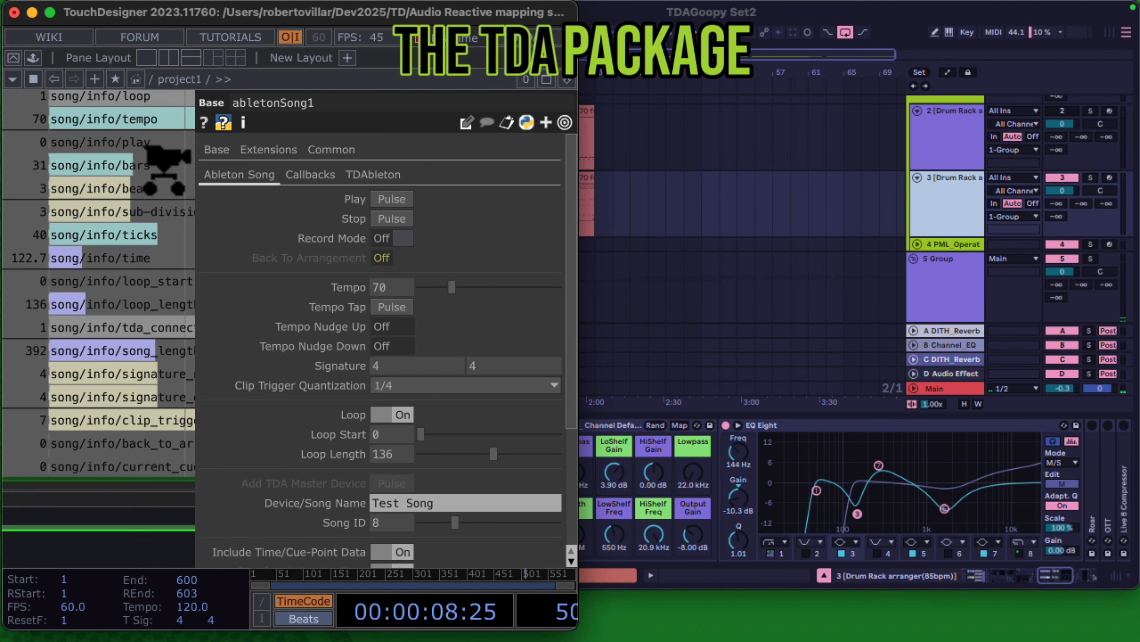
scroll(164, 223, up, 10)
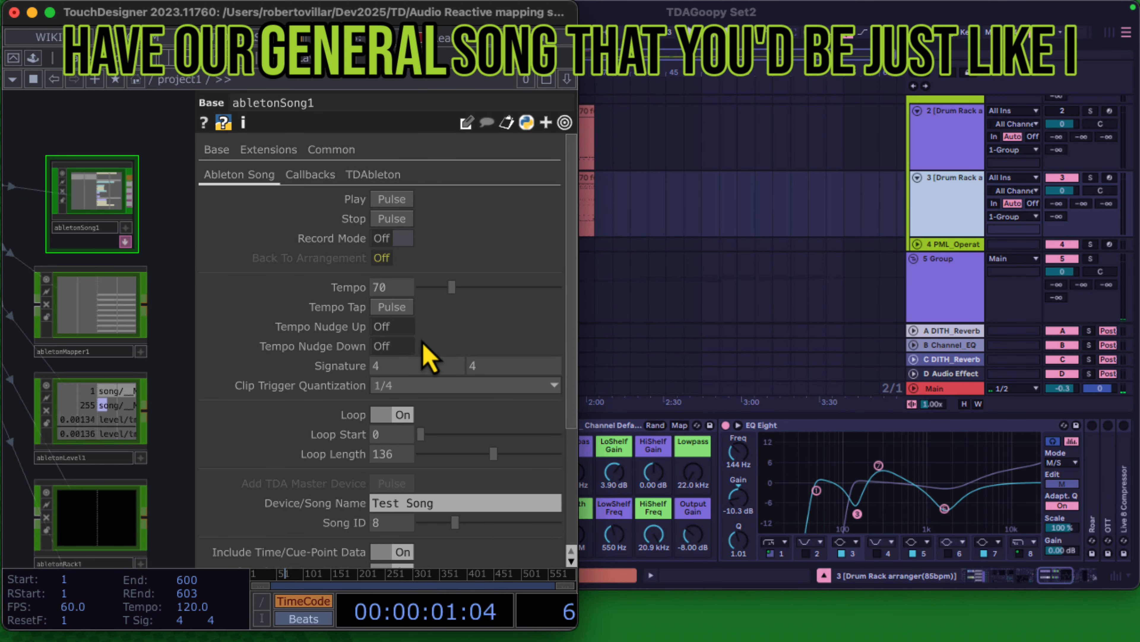
scroll(422, 341, down, 5)
scroll(428, 355, up, 5)
scroll(428, 355, down, 5)
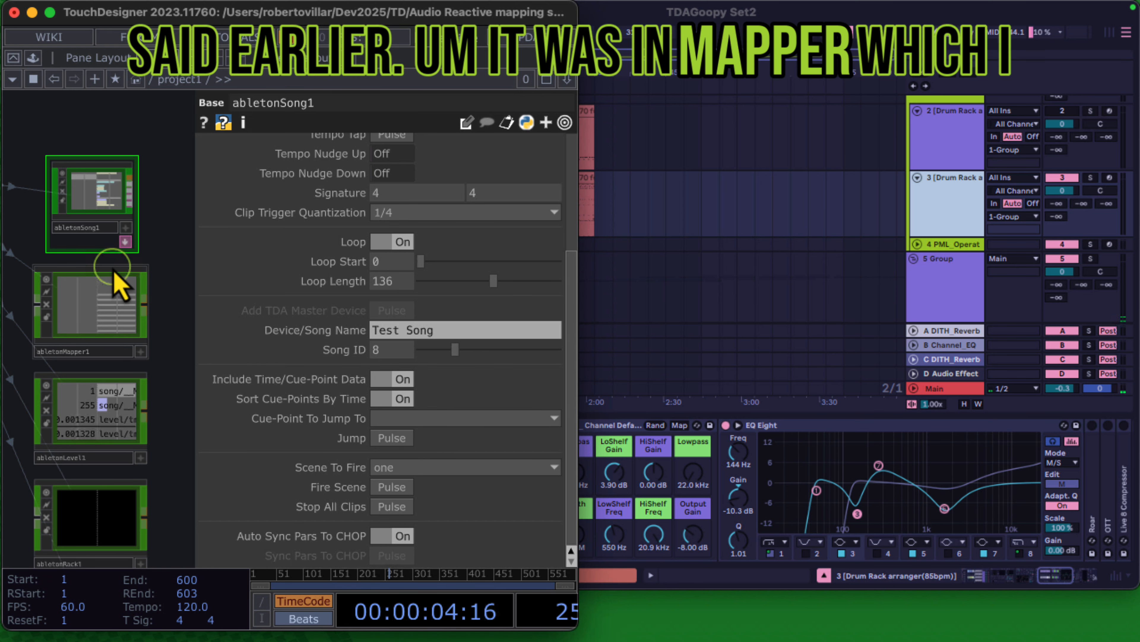
- Open abletonMapper1's parameters, then show the TDA_Mapper device on the 5-Group track in a narrower Ableton Live window
click(118, 284)
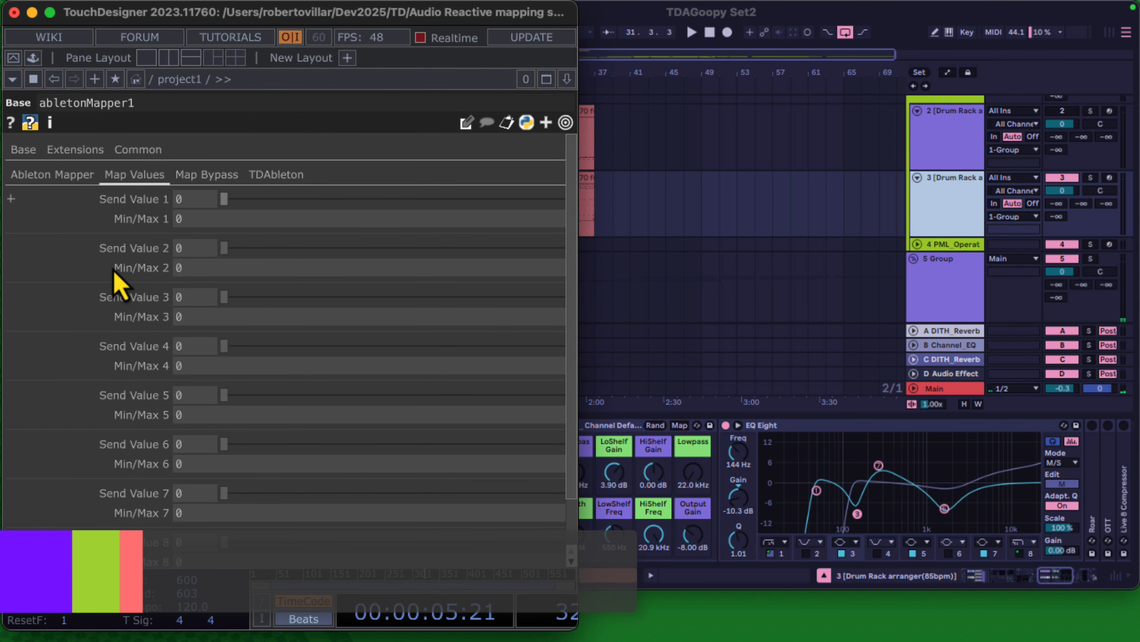
scroll(924, 158, down, 5)
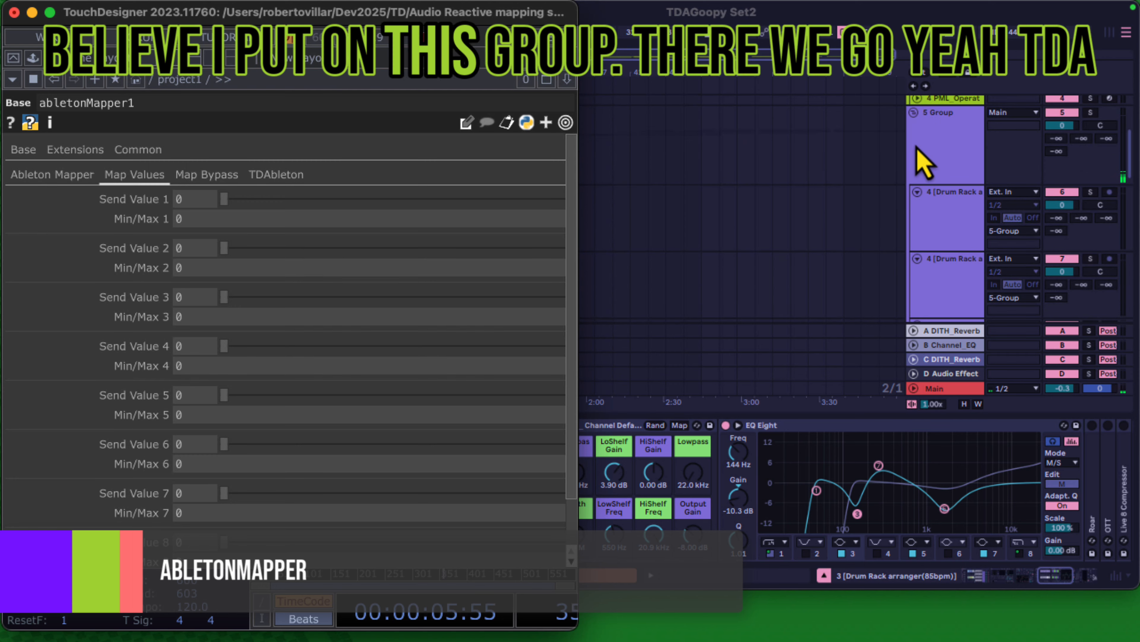
click(967, 157)
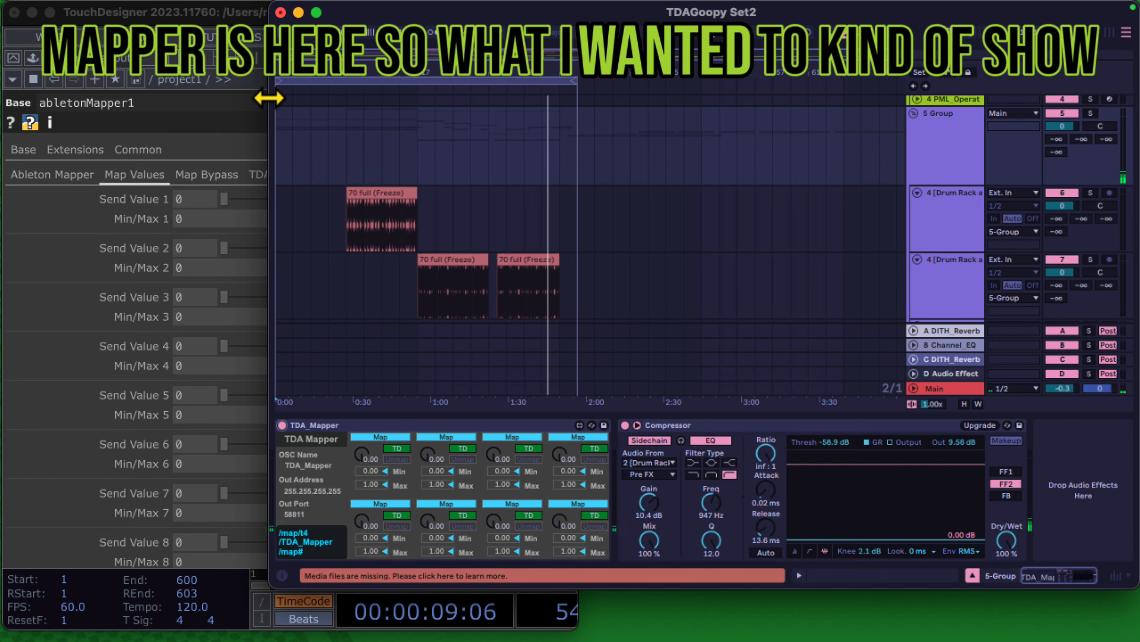
drag(275, 95, 466, 96)
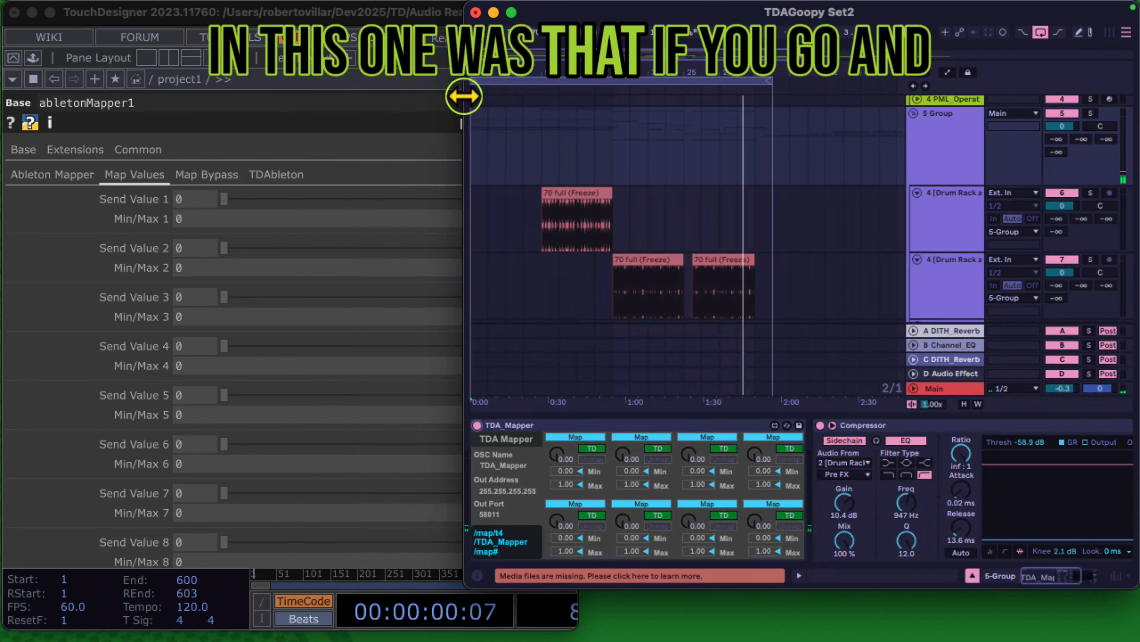
- Check abletonMapper1's track and device assignment in TouchDesigner, then return to its Map Values parameters
click(245, 149)
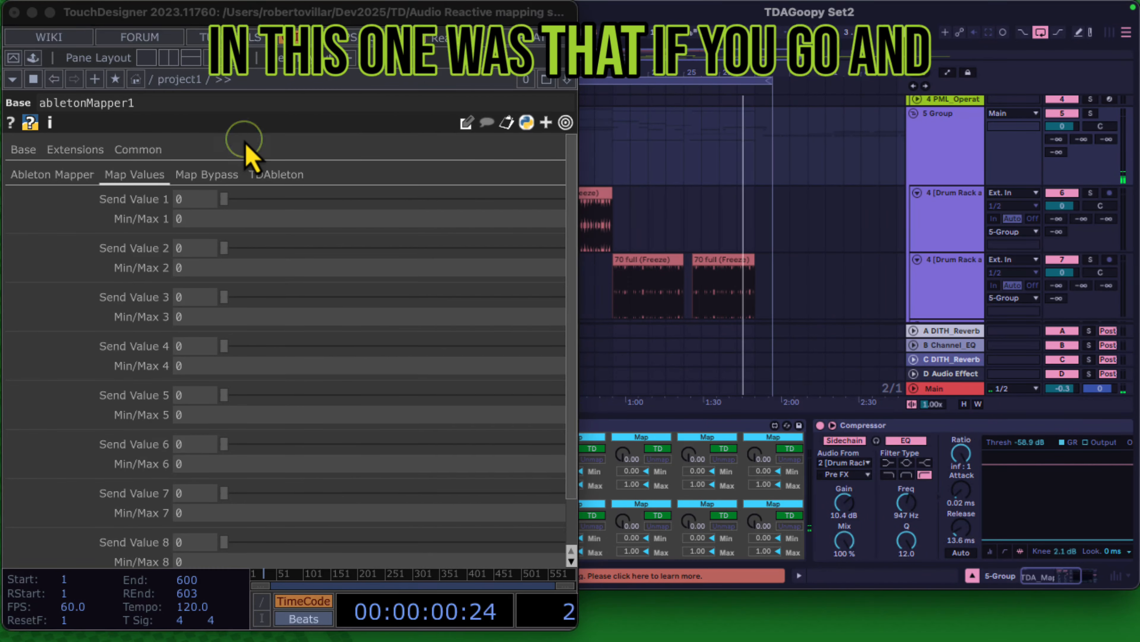
click(51, 180)
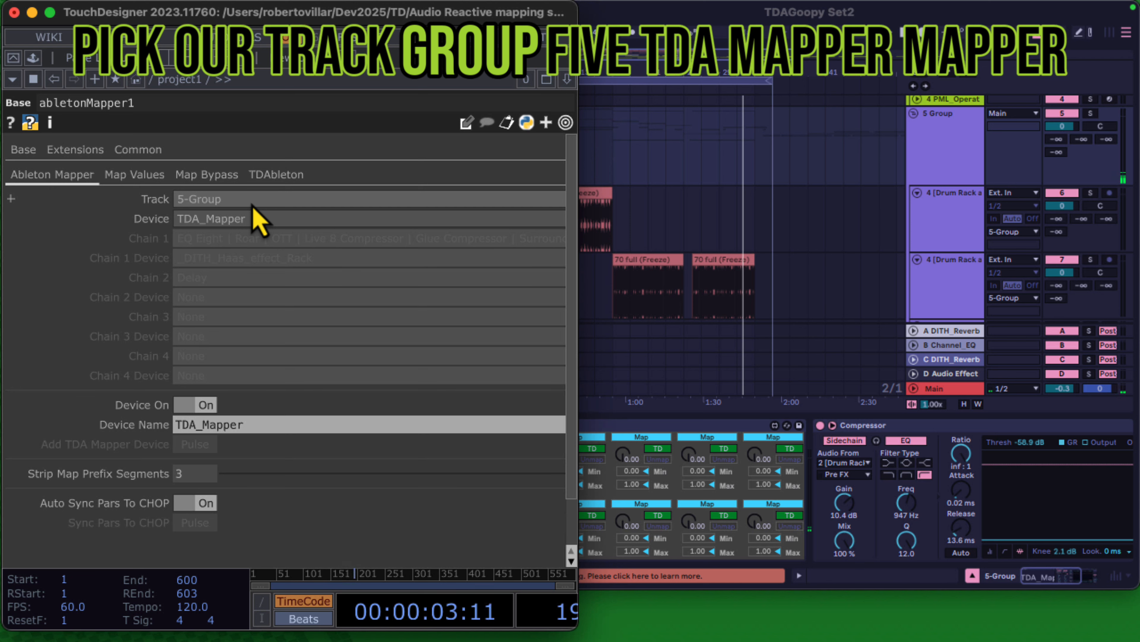
click(132, 174)
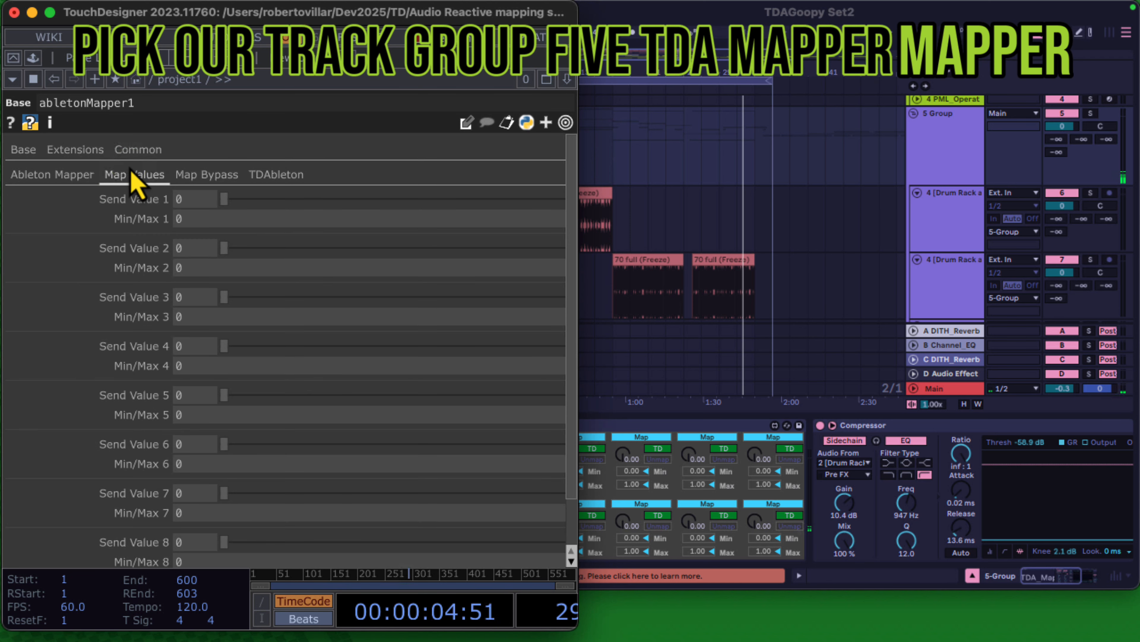
- Fit the TouchDesigner window beside the TDA_Mapper device, try Send Value 1 at 0.009, then widen the window to show the Min/Max maximums
drag(578, 270, 465, 265)
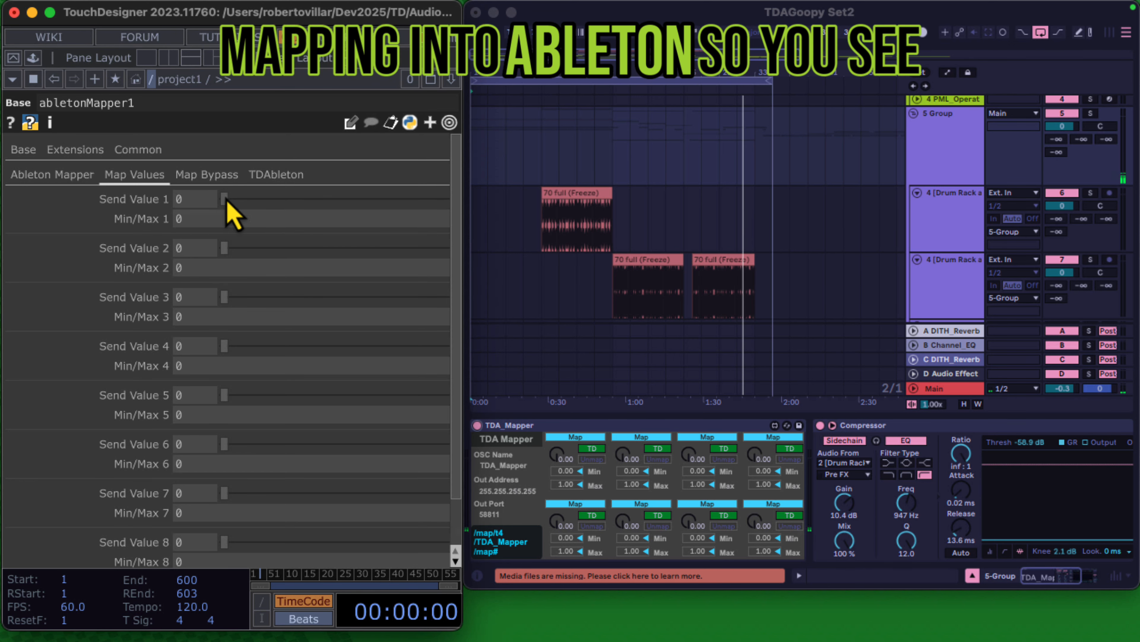
drag(226, 202, 257, 210)
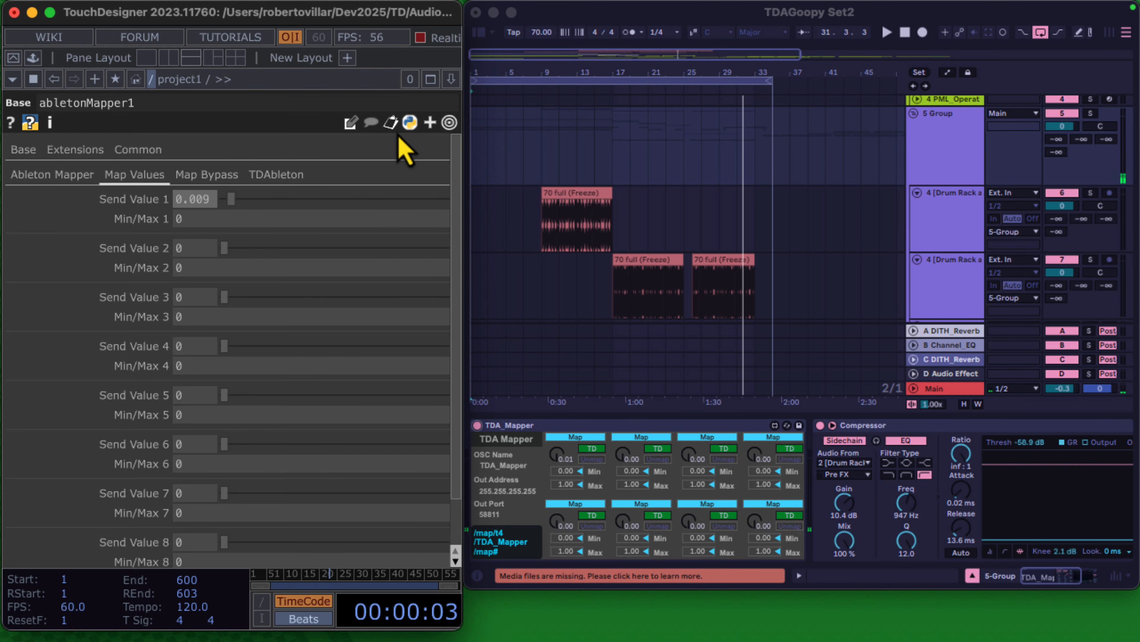
drag(462, 98, 654, 85)
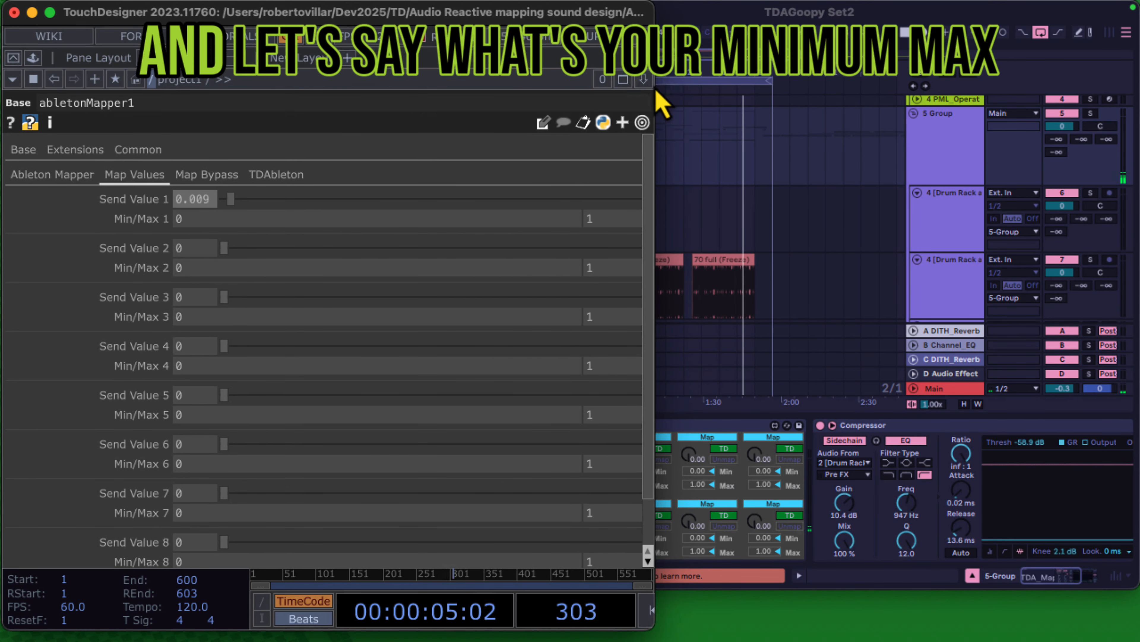
- Reset Send Value 1 to 0 and try a higher maximum for Min/Max 1
drag(226, 199, 183, 214)
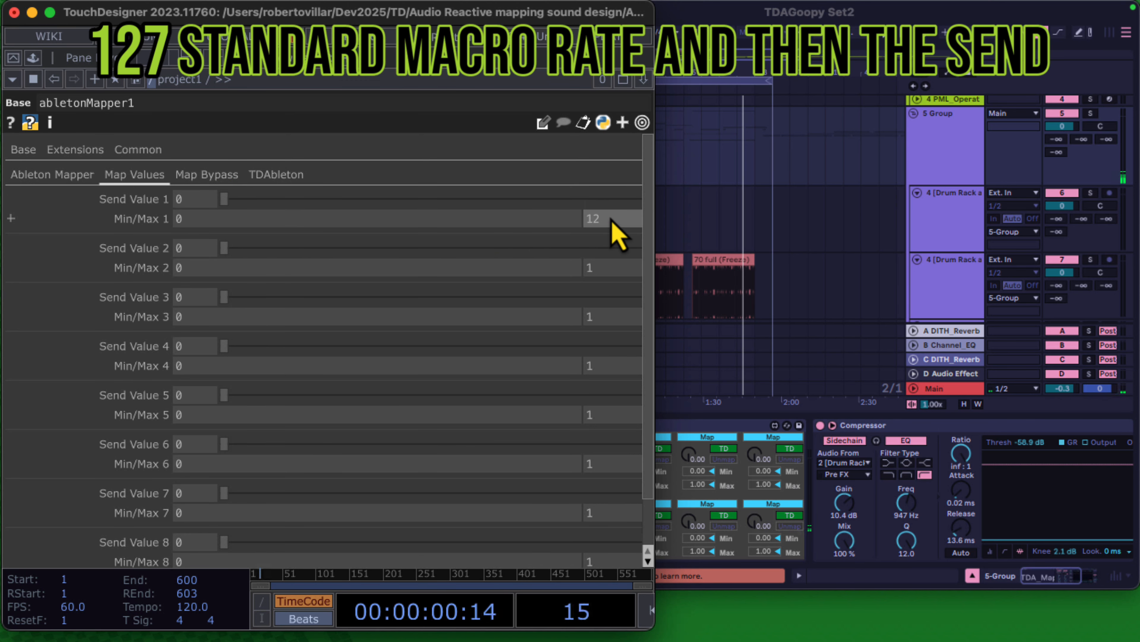
text(2)
key(Return)
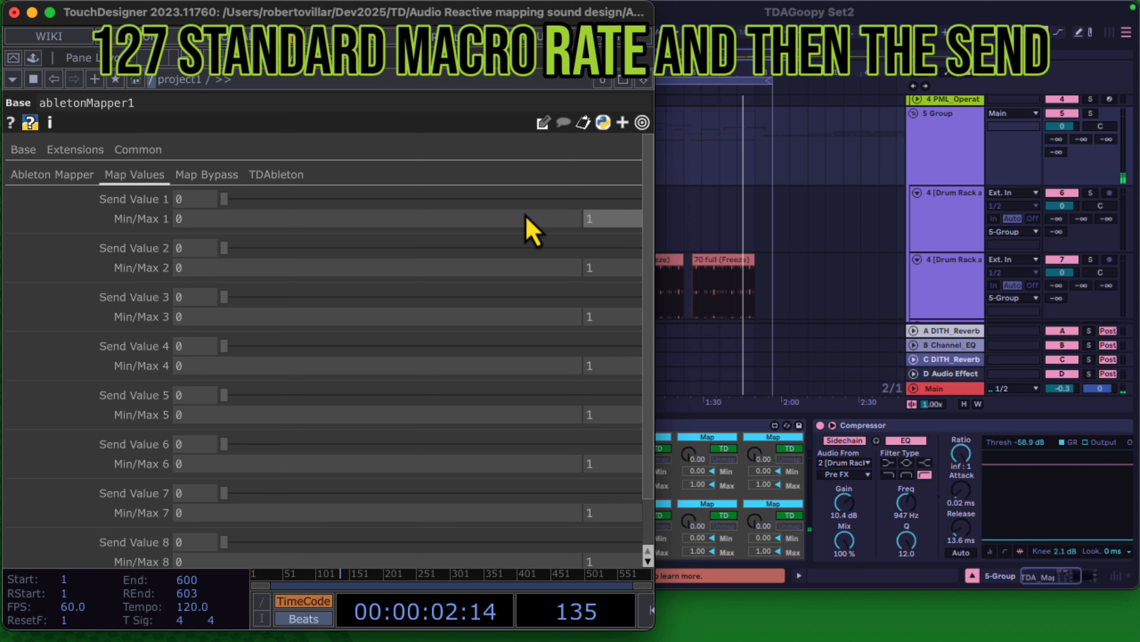
- Sweep abletonMapper1's Send Value 1 up to 0.766 and back down to 0.001
click(220, 198)
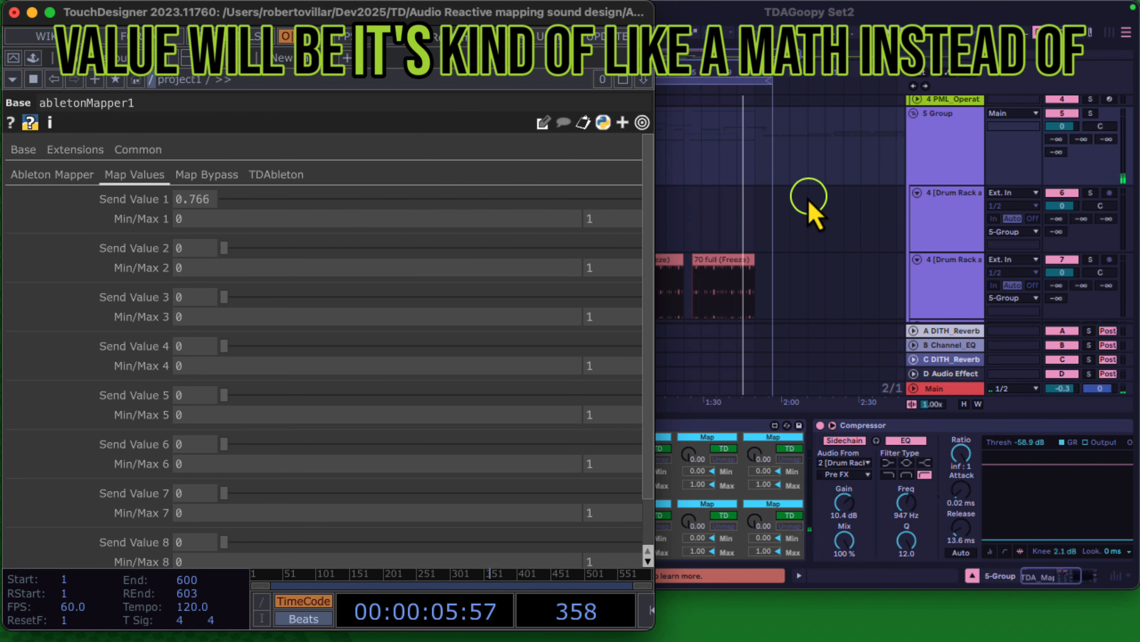
drag(809, 199, 206, 253)
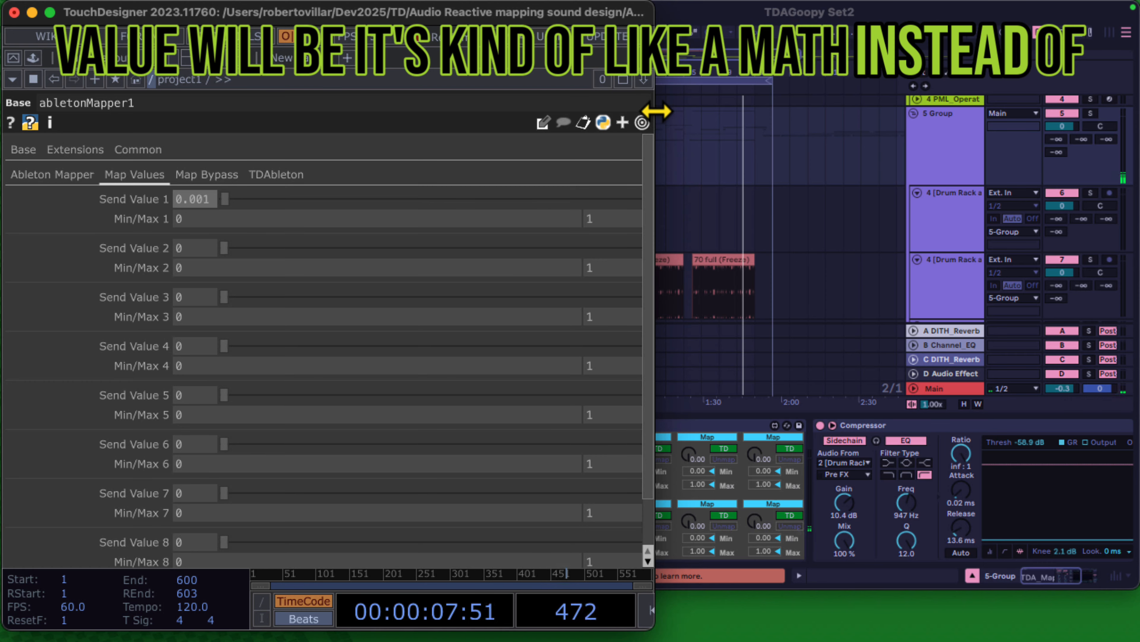
- Narrow the TouchDesigner window beside the TDA_Mapper device, sweep Send Value 1 upward and return it to 0
drag(656, 183, 501, 111)
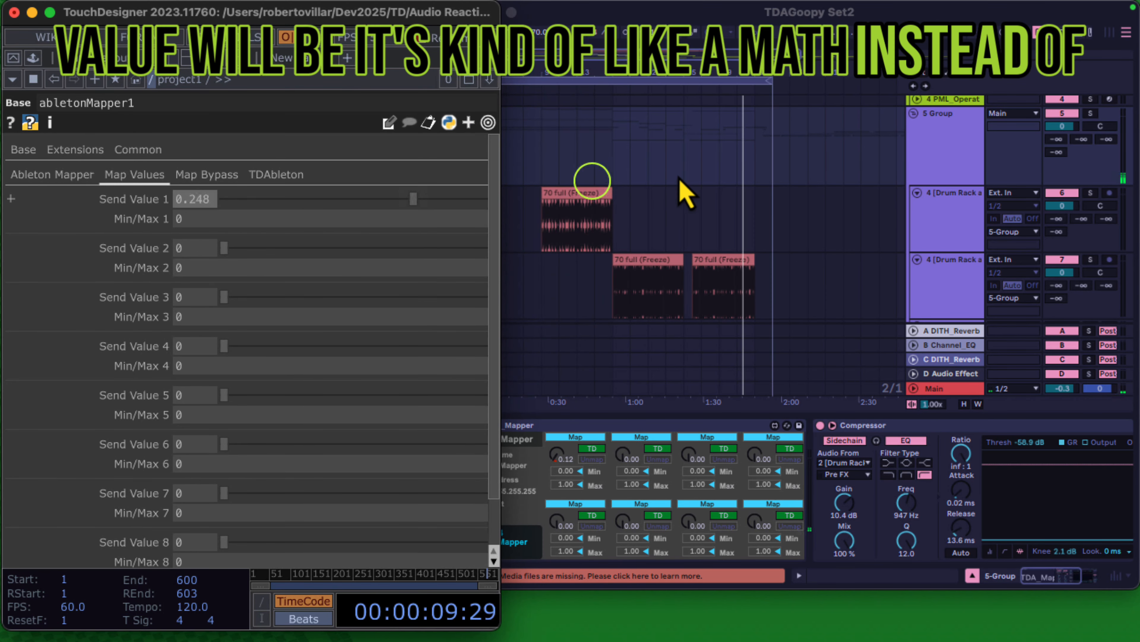
drag(680, 179, 53, 227)
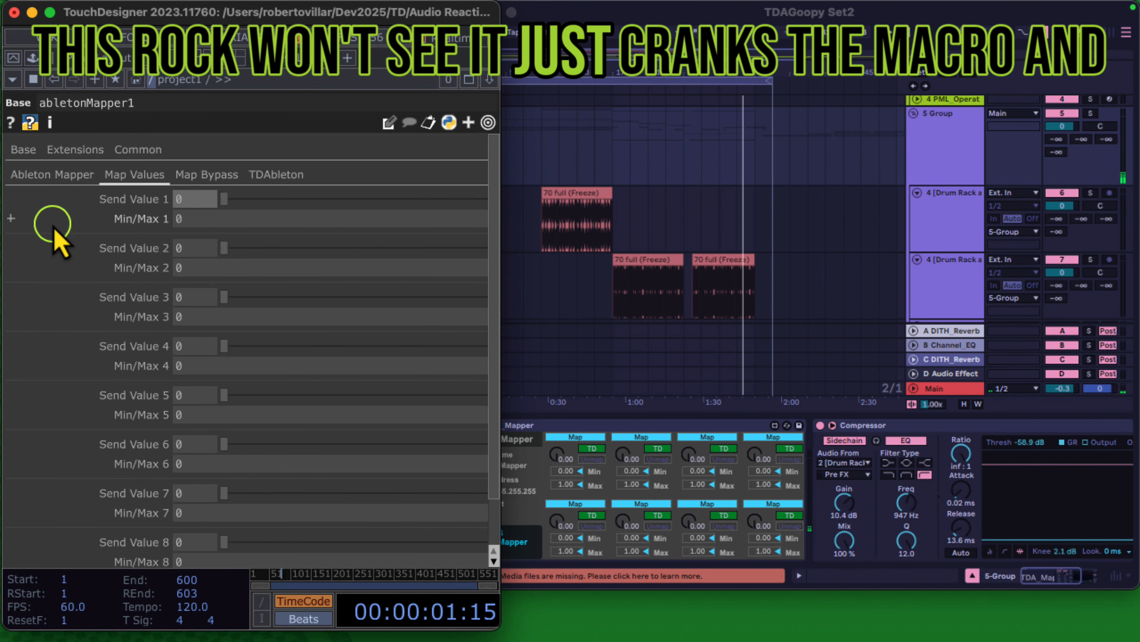
- Widen the TouchDesigner window, split it into one tall and two stacked panes, and show abletonMapper1's parameters in a widened stacked pane
drag(265, 12, 329, 11)
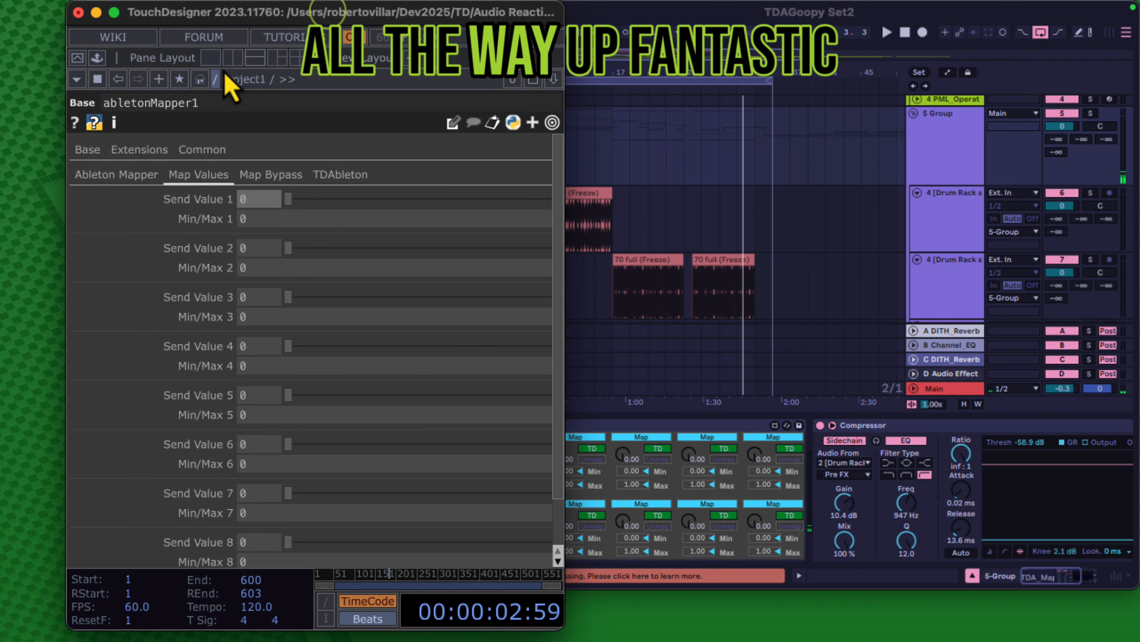
drag(65, 154, 3, 156)
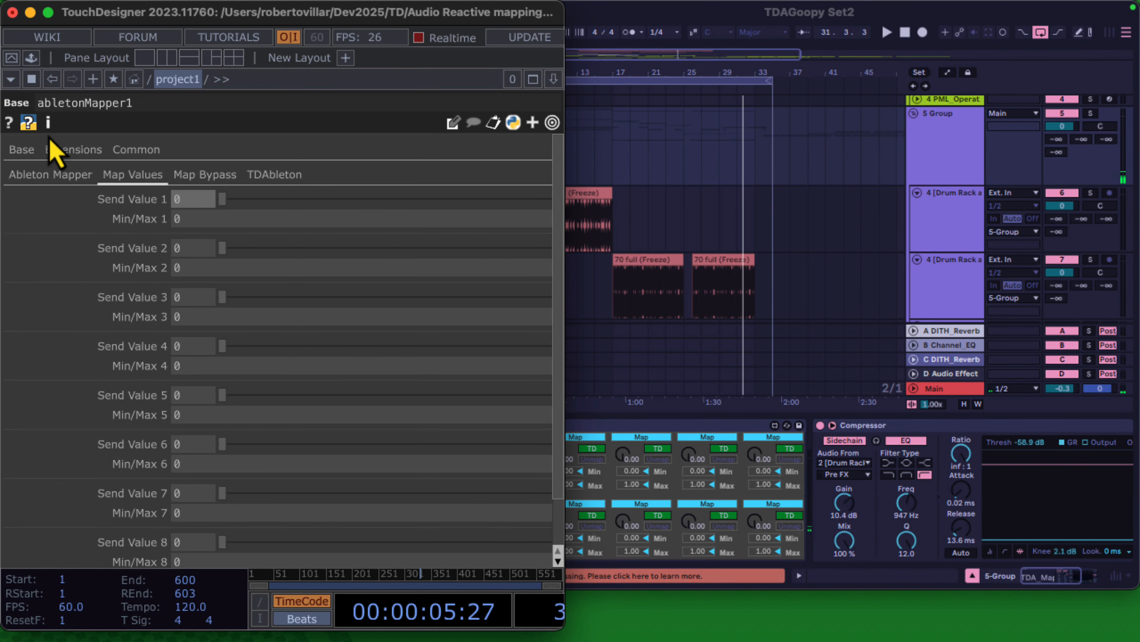
click(213, 60)
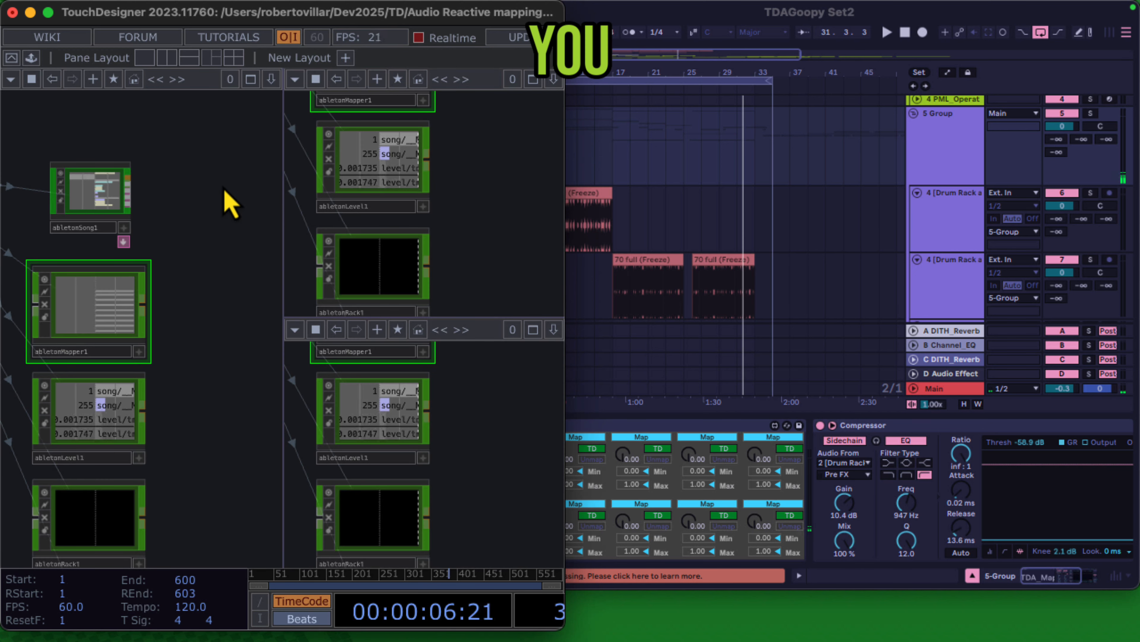
drag(227, 191, 168, 174)
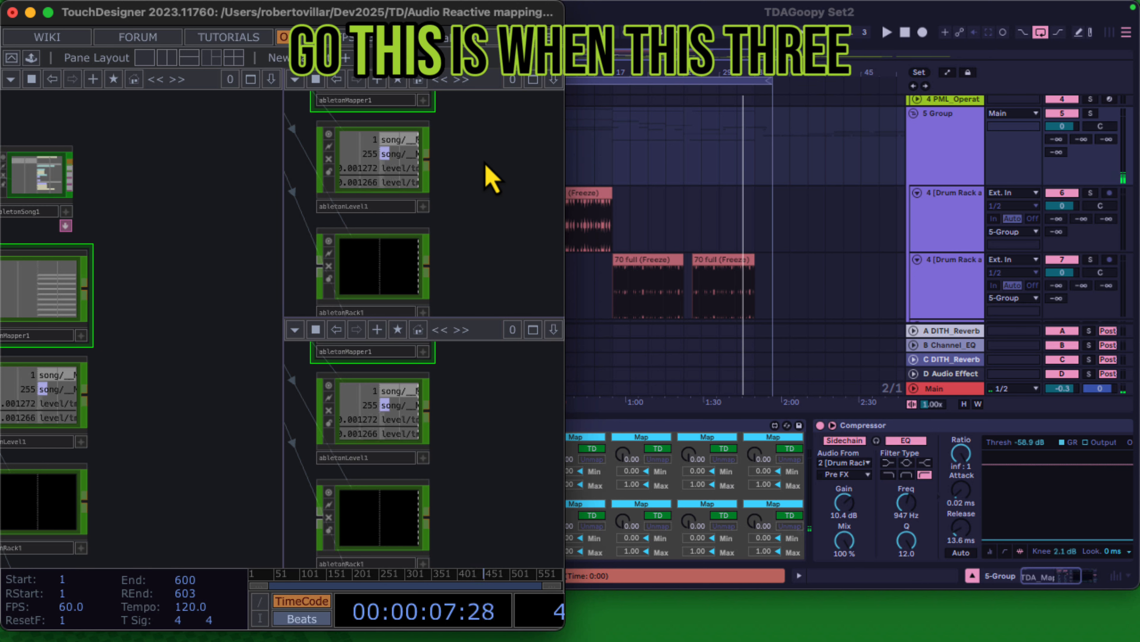
key(p)
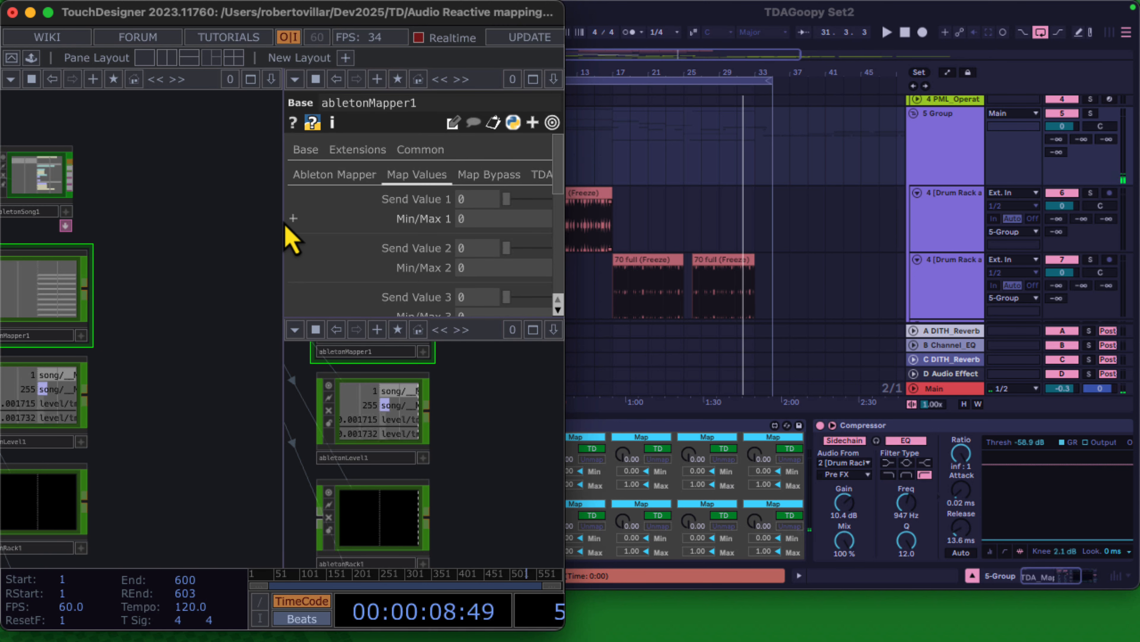
drag(283, 219, 115, 223)
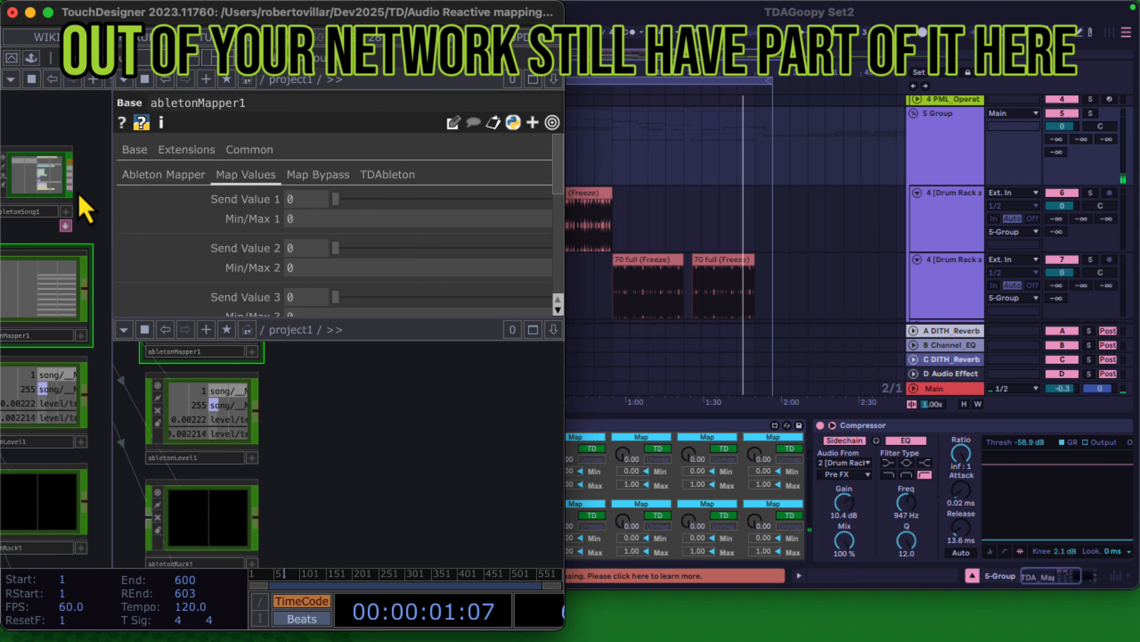
- Examine abletonMapper1, abletonLevel1 and the surrounding TDAbleton components in the network panes
scroll(84, 206, down, 10)
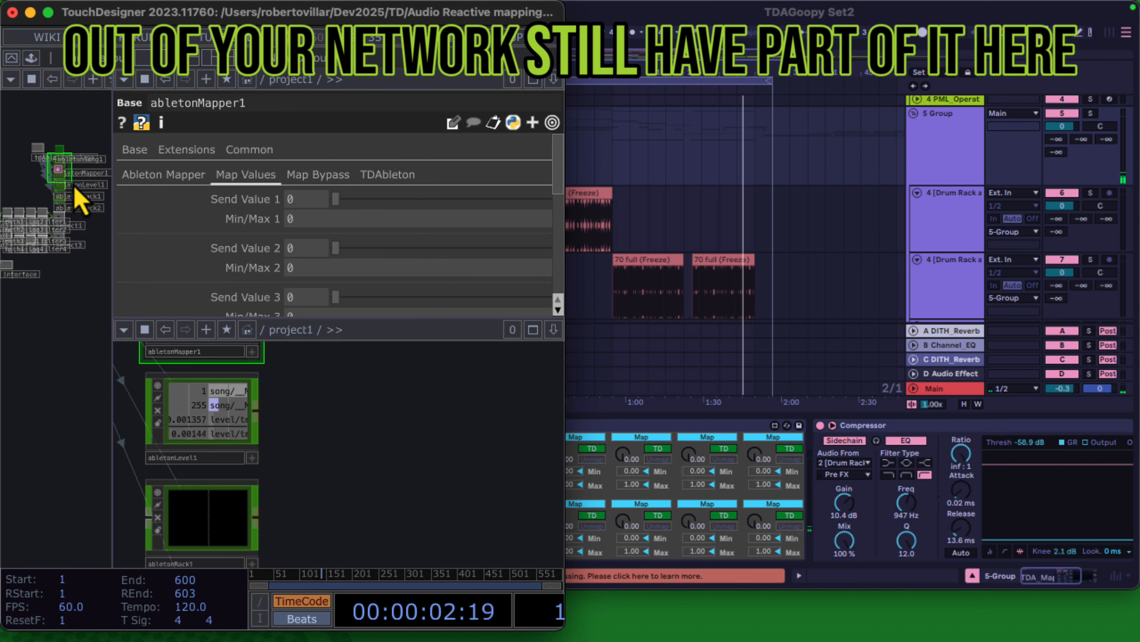
drag(314, 417, 366, 509)
drag(408, 399, 432, 438)
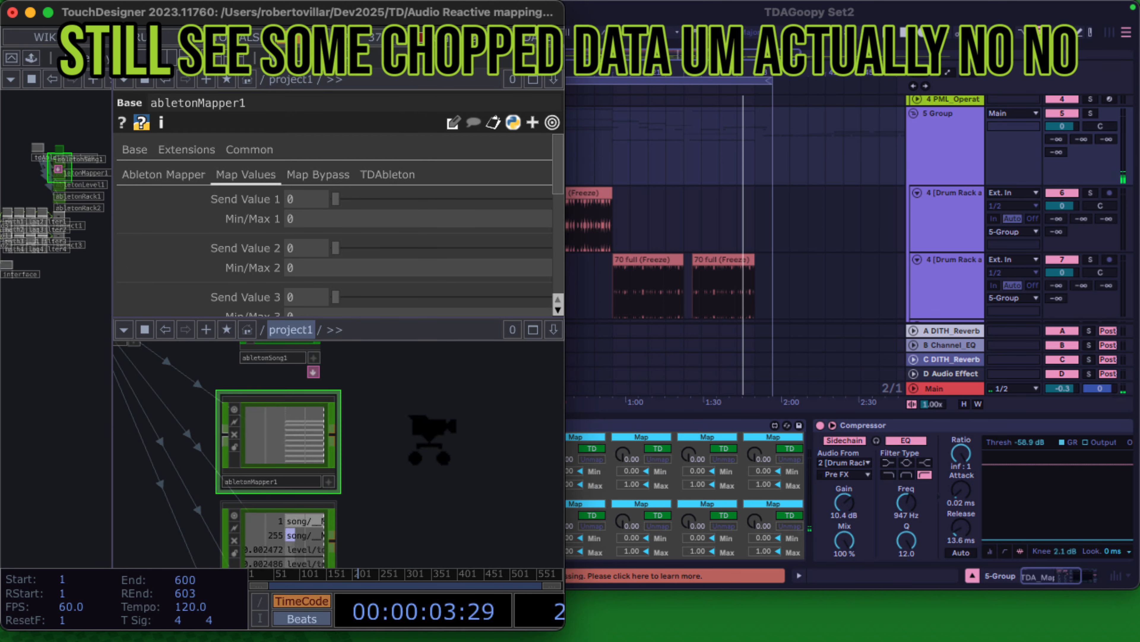
middle_drag(432, 439, 468, 502)
drag(468, 502, 471, 399)
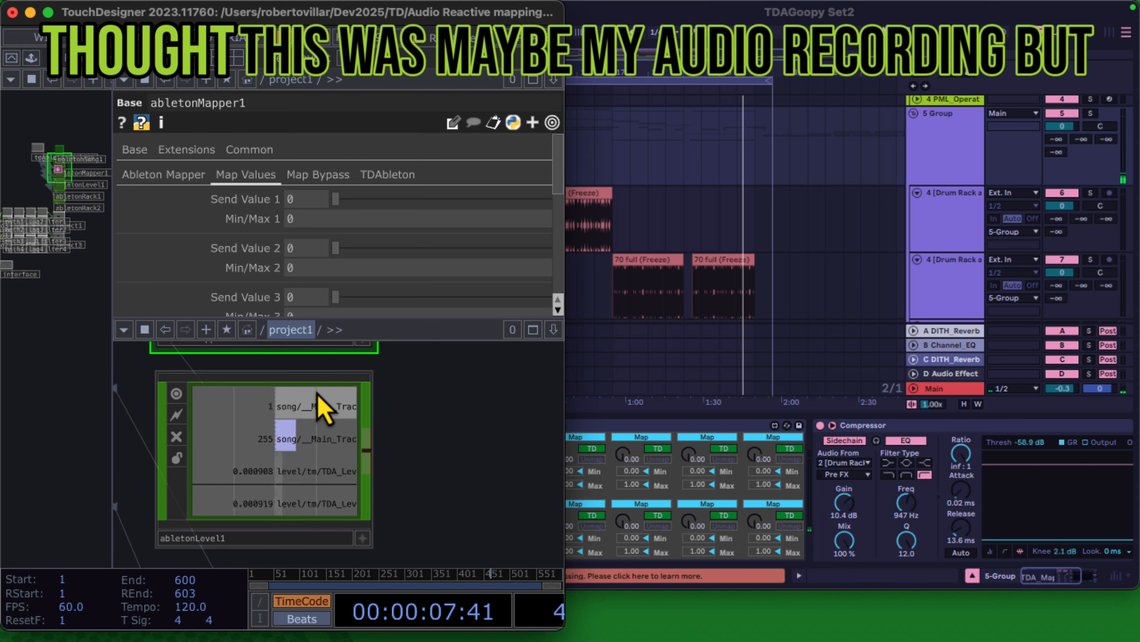
scroll(331, 408, down, 5)
scroll(365, 454, up, 5)
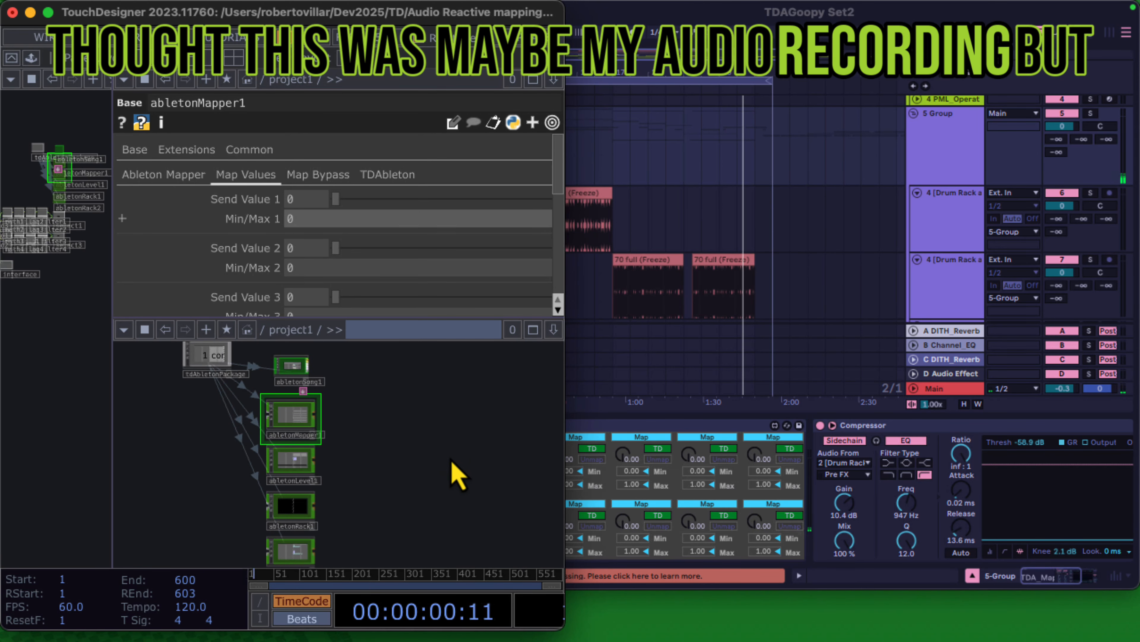
- Narrow the window to reveal the TDA_Mapper device, sweep Send Value 1 upward and bring it to 0.1
drag(564, 437, 490, 425)
drag(320, 203, 601, 232)
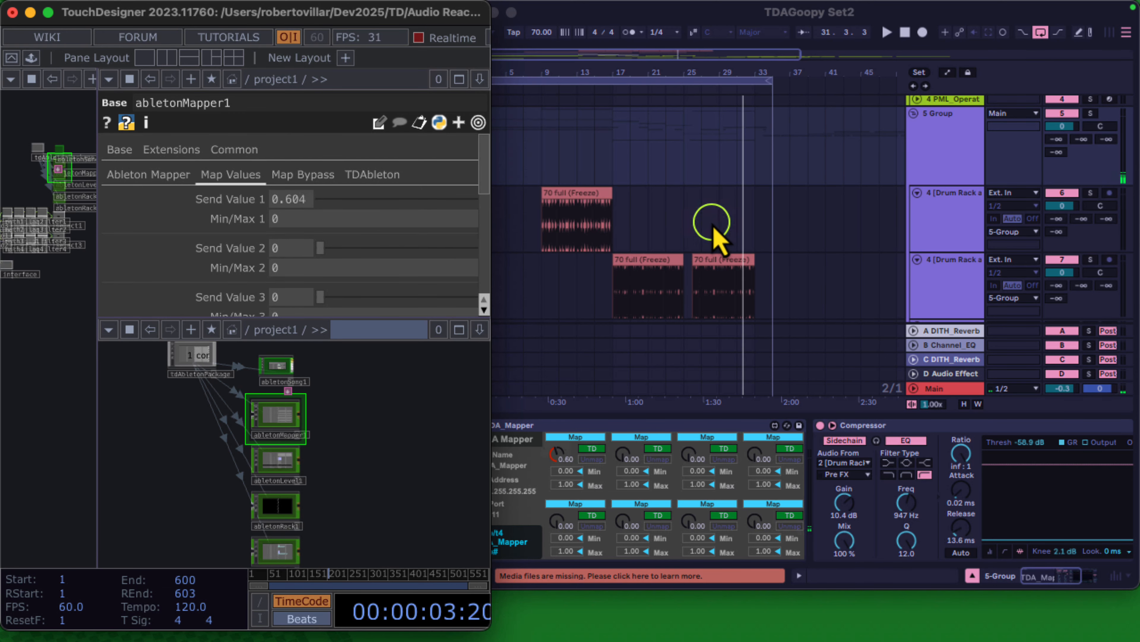
mouse_move(309, 210)
mouse_down()
mouse_move(596, 219)
mouse_move(324, 214)
mouse_move(330, 221)
mouse_up()
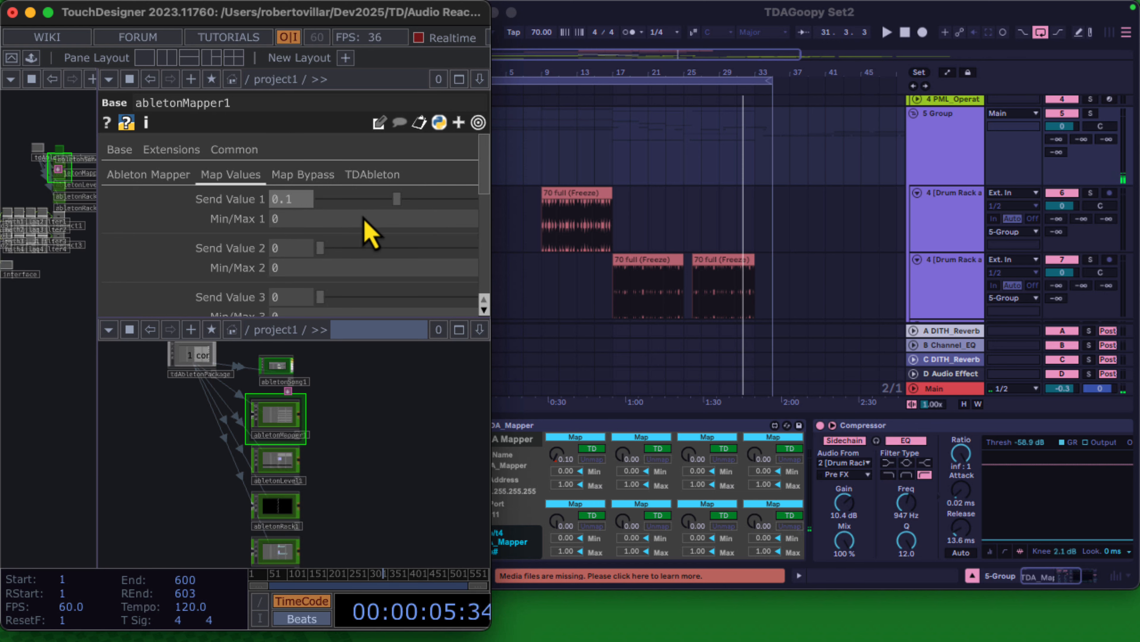
- Widen the TouchDesigner window and set the maximum of abletonMapper1's Min/Max 1 to 127
drag(489, 202, 1138, 193)
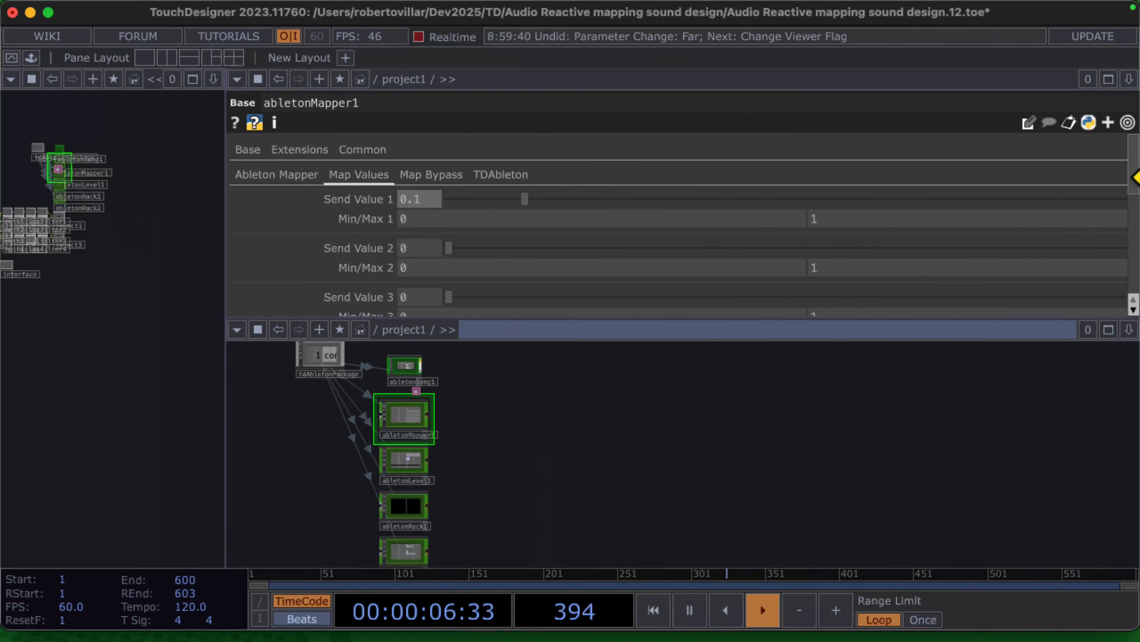
click(930, 225)
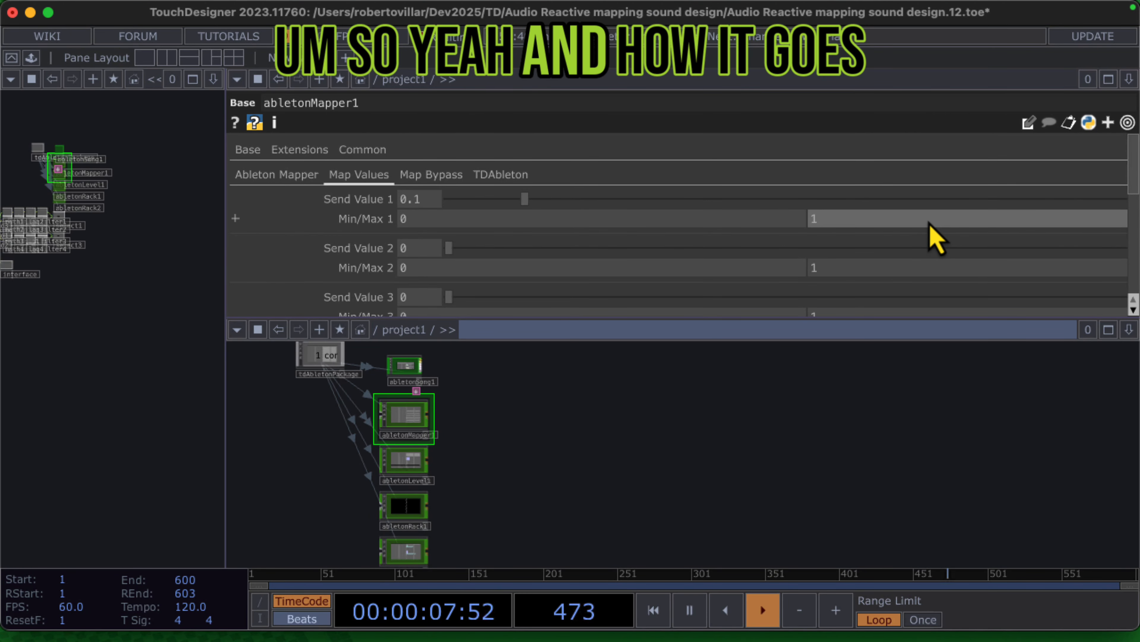
text(127)
key(Return)
key(super+z)
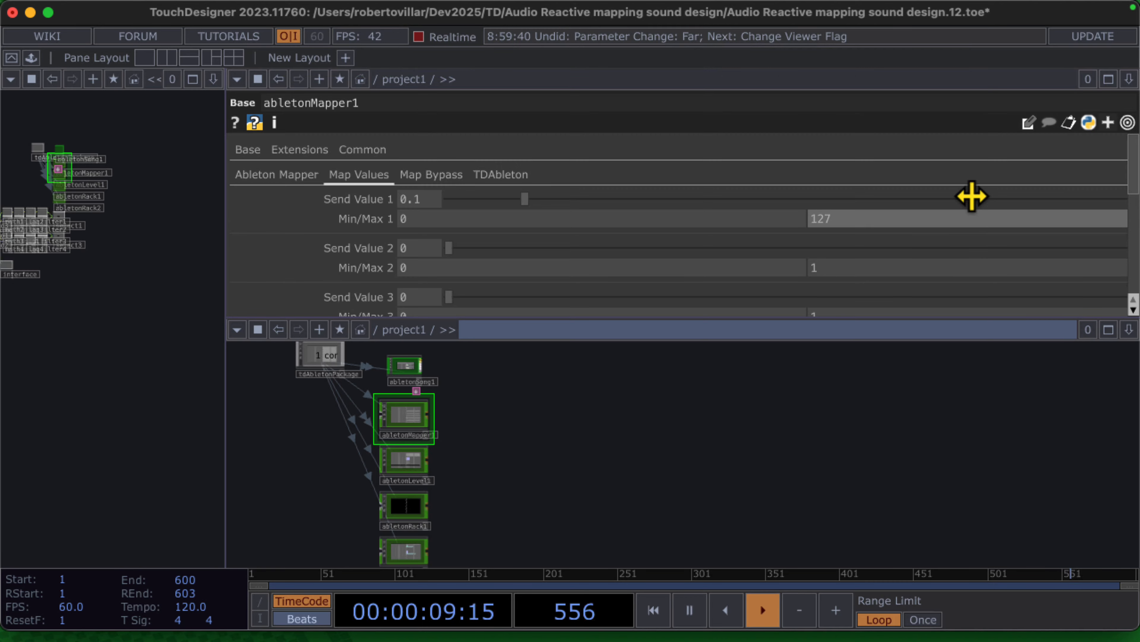
- Narrow the window beside the Ableton mapper device and reset Send Value 1 to 0
drag(1121, 106, 484, 131)
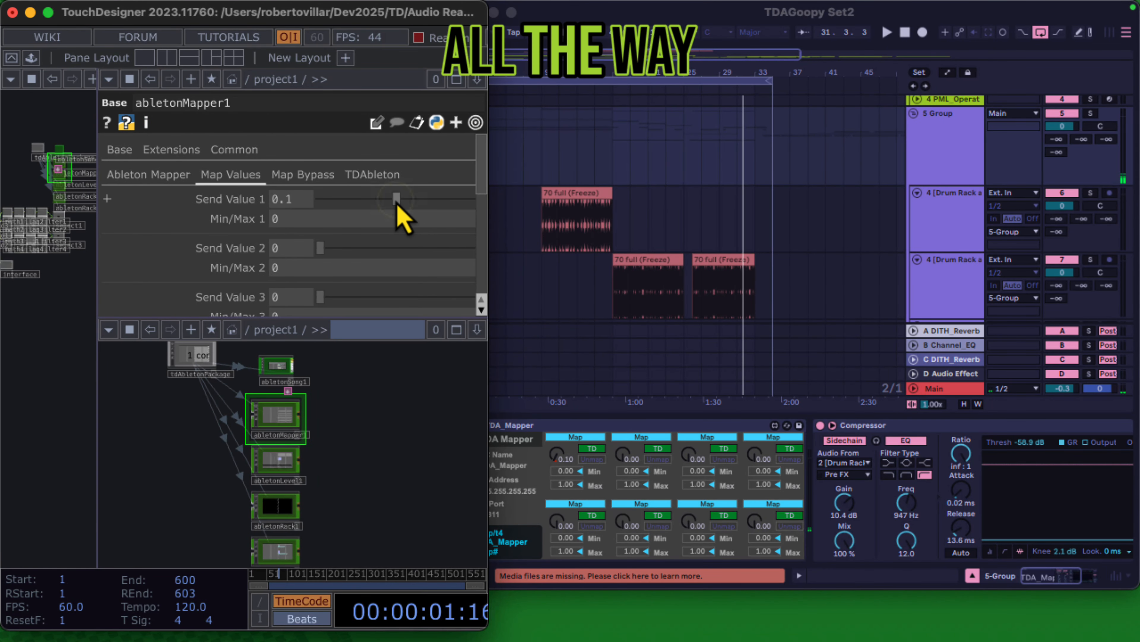
drag(395, 201, 311, 202)
- Locate the select1 CHOP fed by filter1 and filter2 in the hand-tracking network
drag(1095, 211, 89, 236)
drag(80, 323, 201, 346)
drag(239, 410, 274, 343)
drag(188, 503, 236, 400)
scroll(395, 468, up, 5)
drag(364, 498, 383, 489)
scroll(384, 488, up, 2)
scroll(384, 488, up, 8)
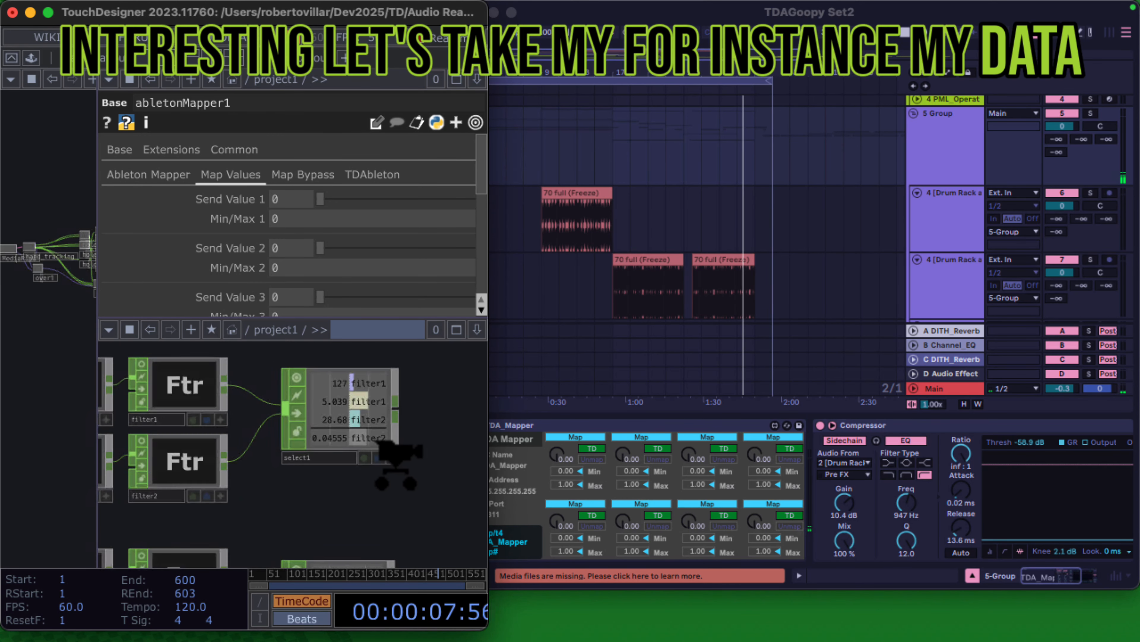
- Widen the select1 node so its pinch_midpoint channel names and values can be read
drag(448, 407, 354, 463)
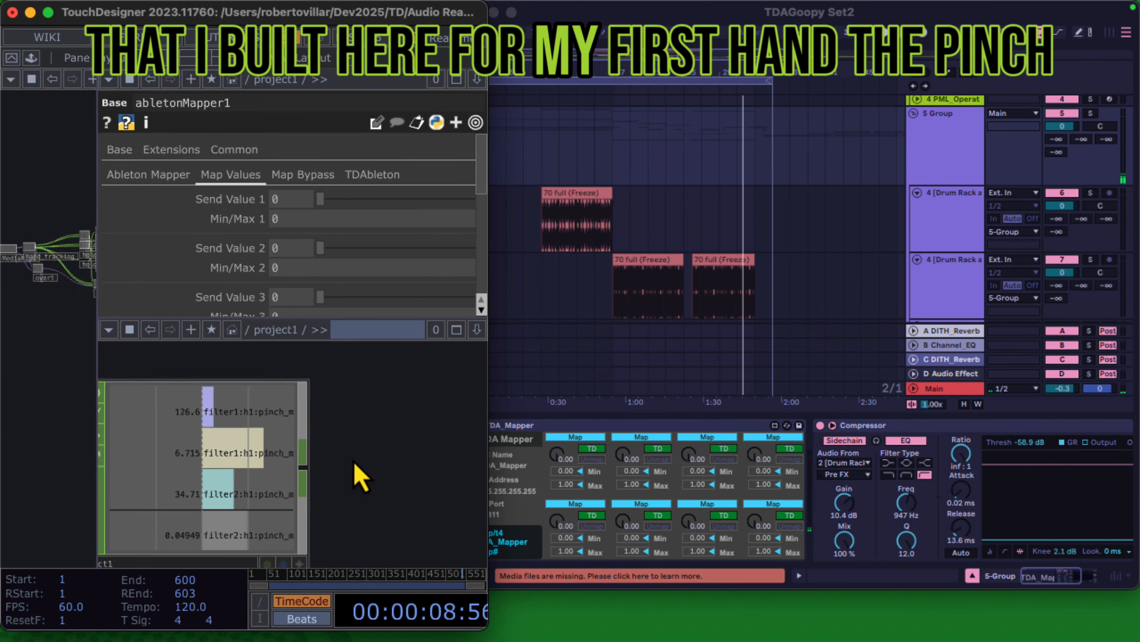
scroll(307, 451, up, 4)
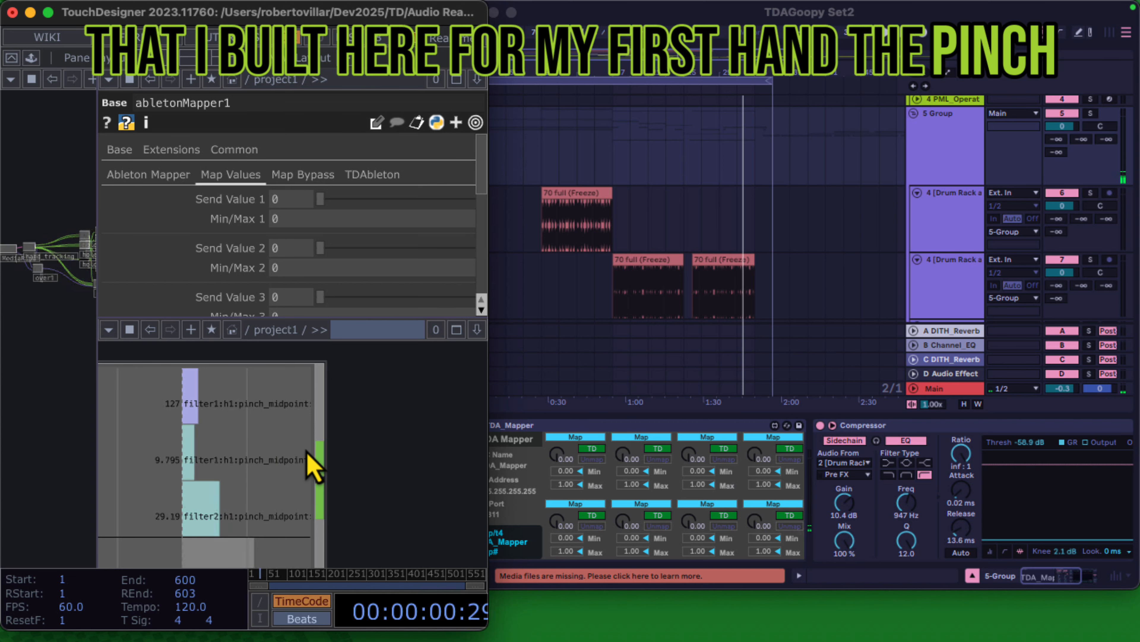
click(329, 401)
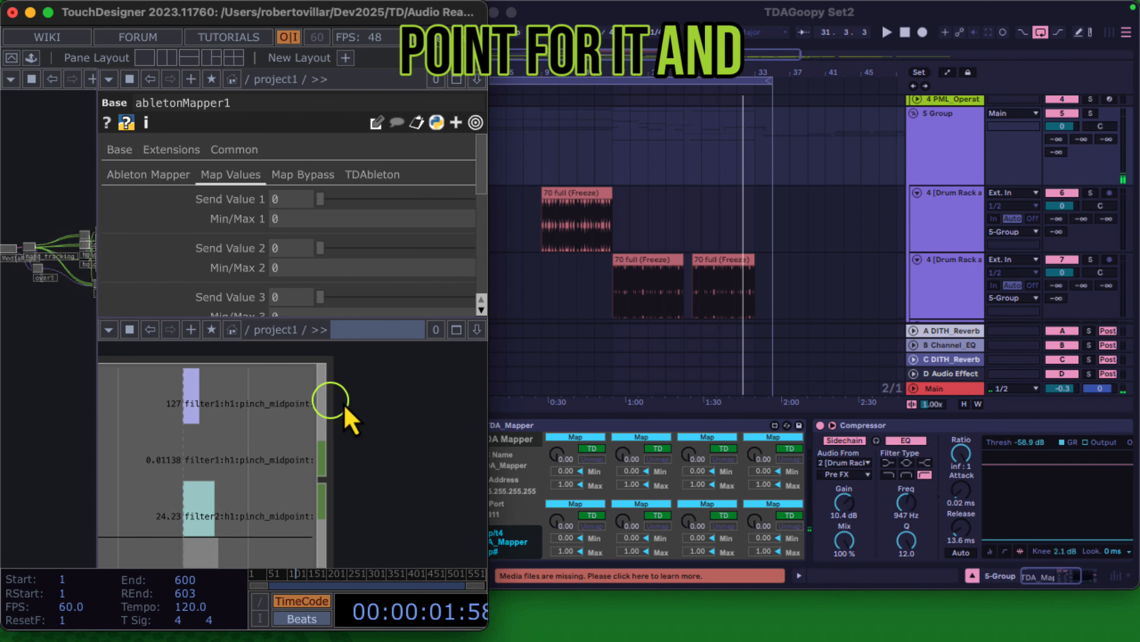
drag(345, 404, 563, 411)
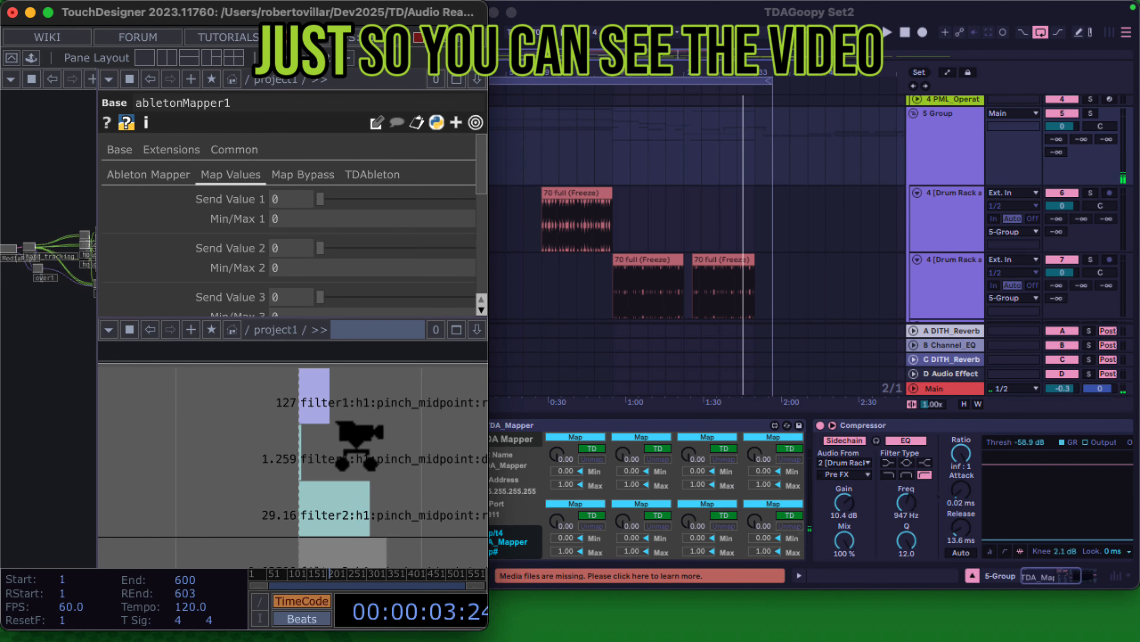
scroll(364, 465, down, 5)
drag(366, 458, 370, 376)
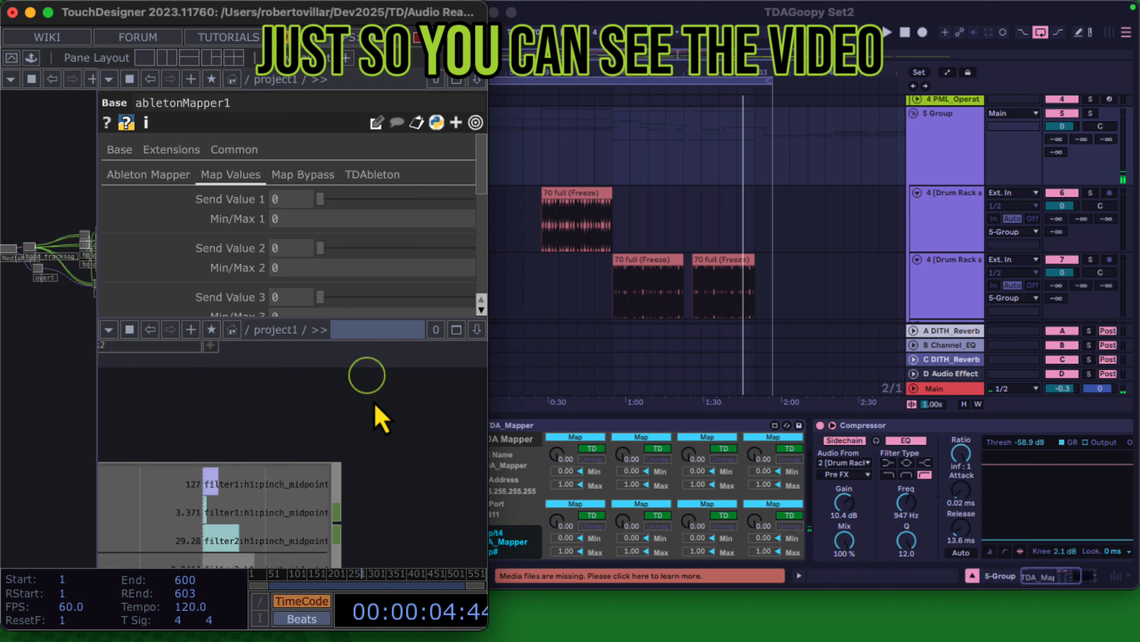
drag(406, 499, 424, 382)
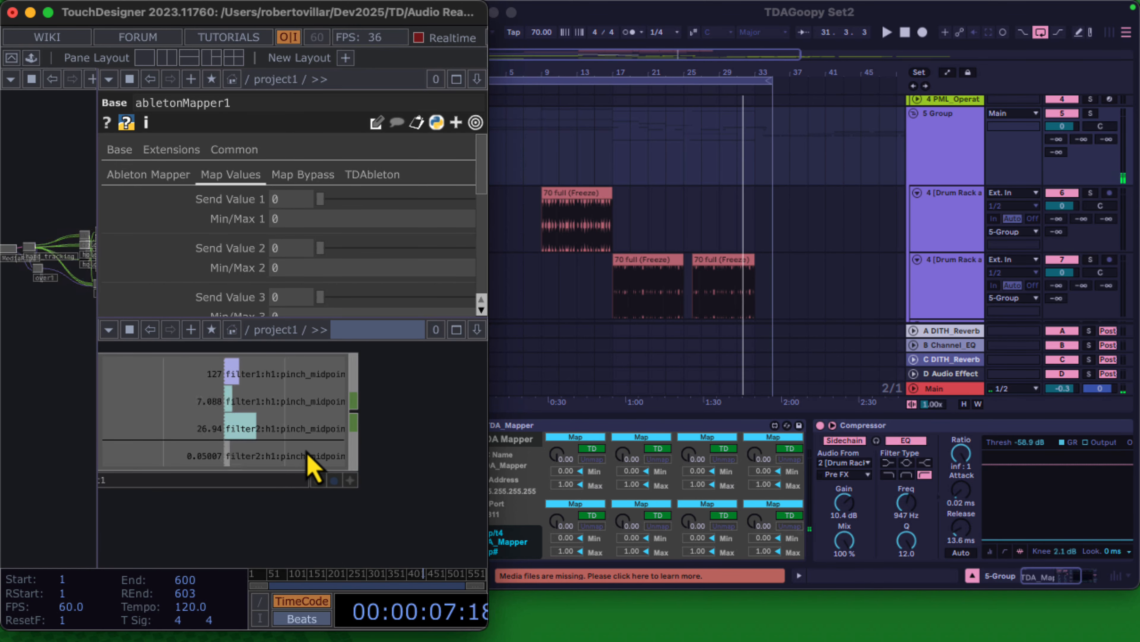
- Locate the interface Base below the filter chains and turn off its viewer
scroll(305, 467, down, 5)
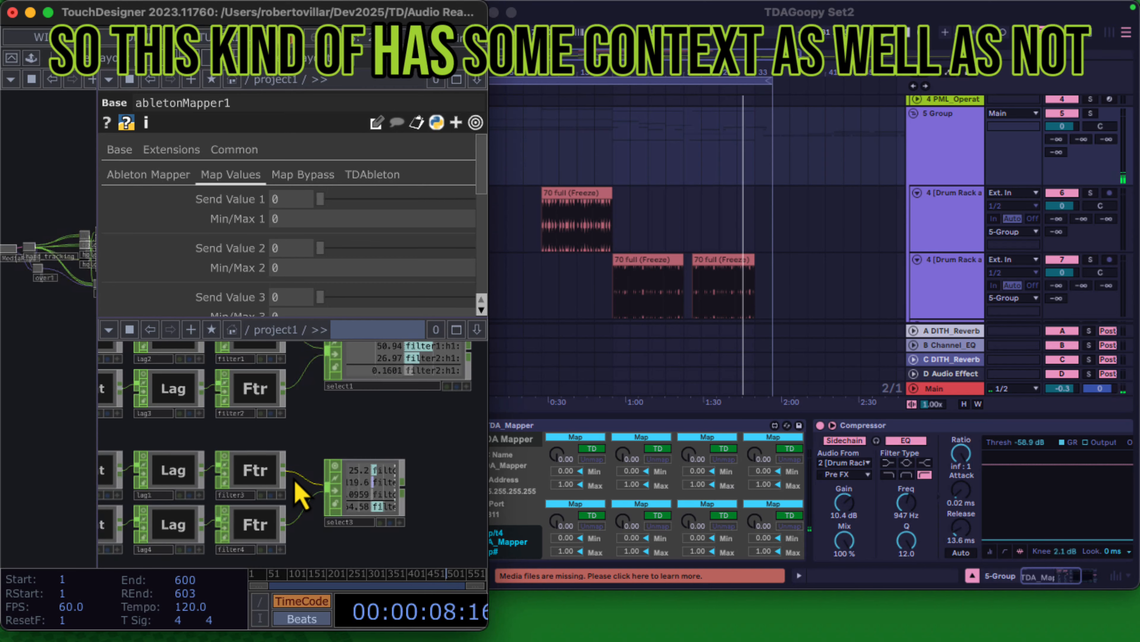
scroll(184, 539, down, 3)
scroll(184, 541, down, 2)
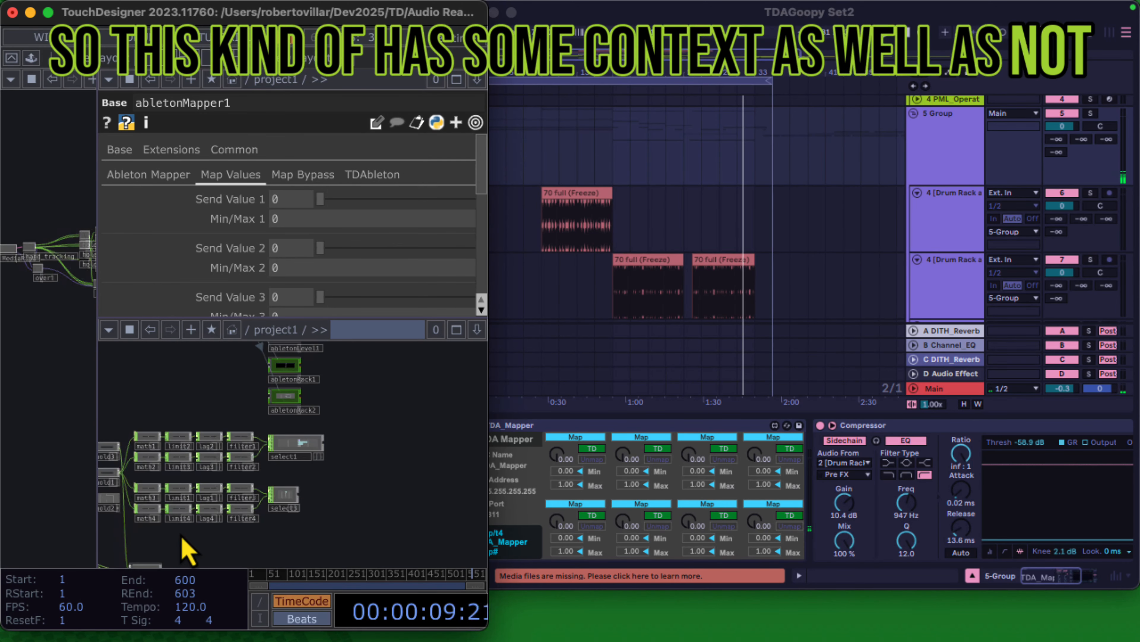
scroll(261, 485, up, 5)
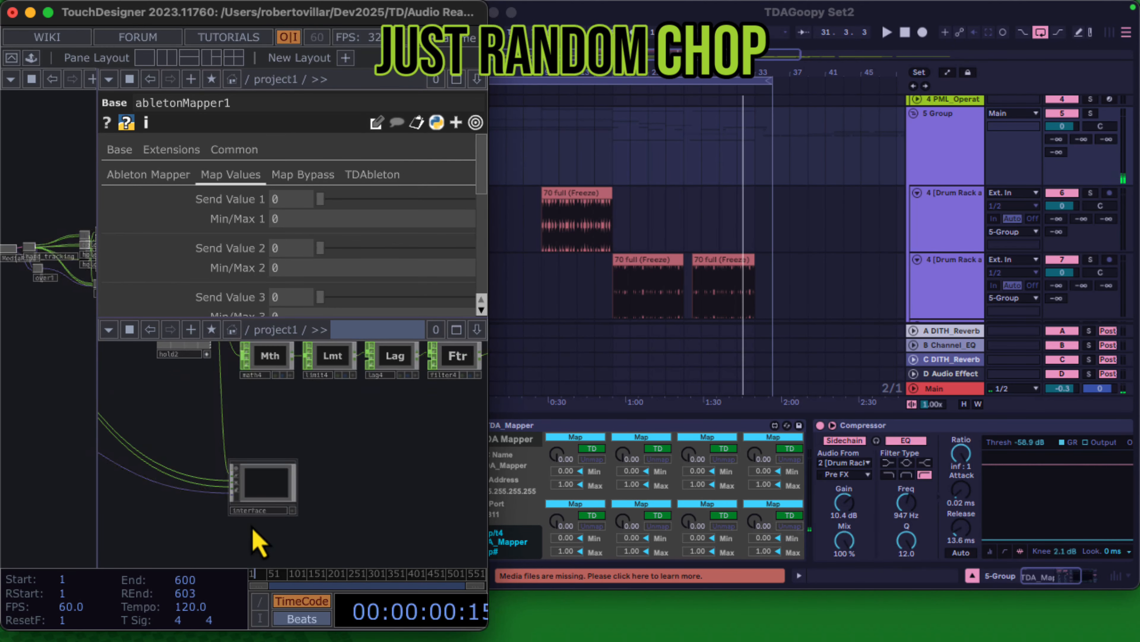
click(239, 474)
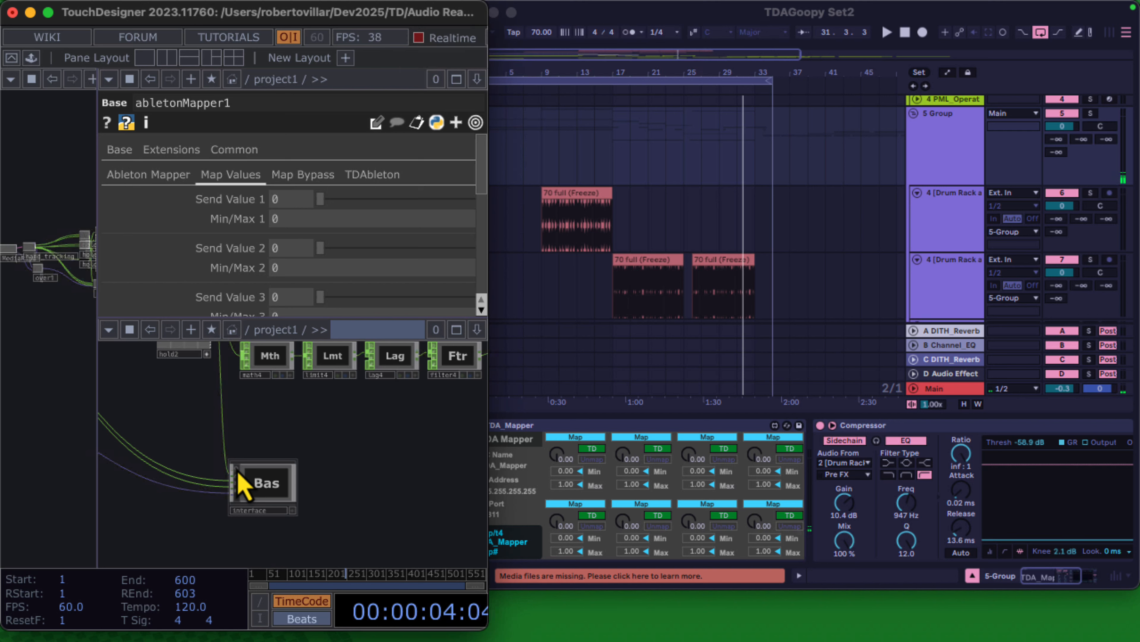
- Locate the over1 TOP with the camera image and display it as the network background
drag(214, 431, 395, 471)
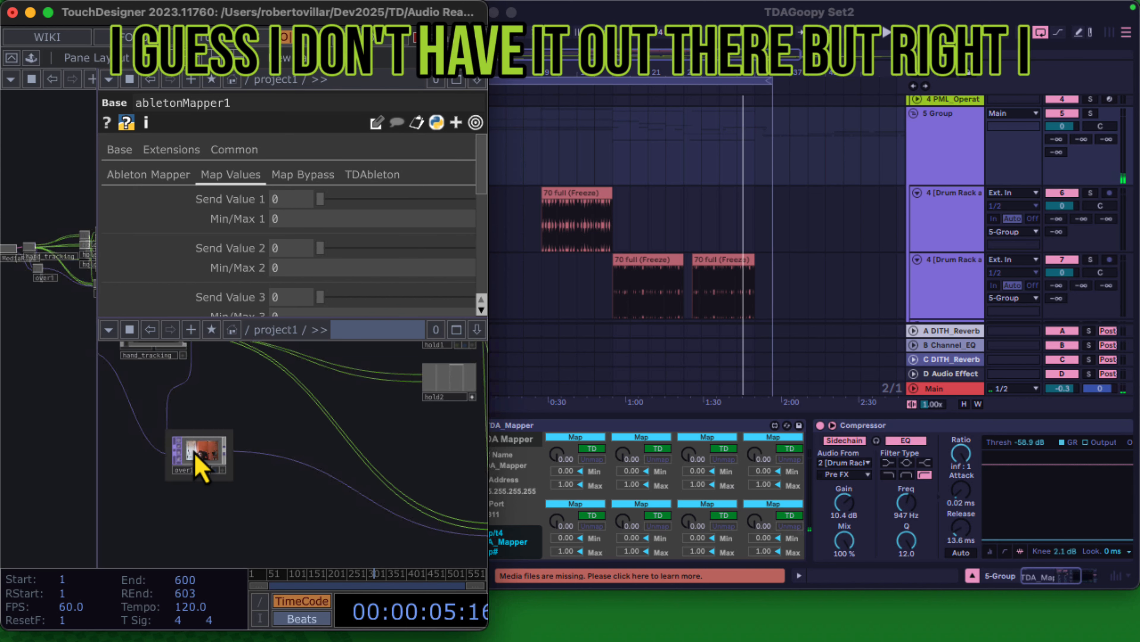
scroll(201, 468, up, 2)
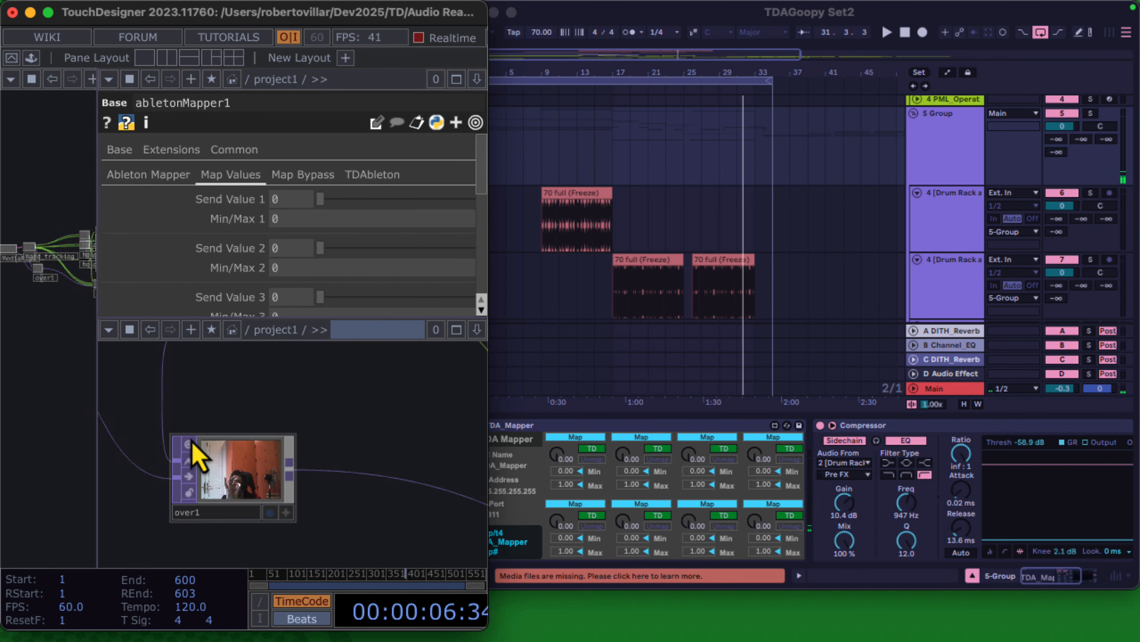
click(271, 512)
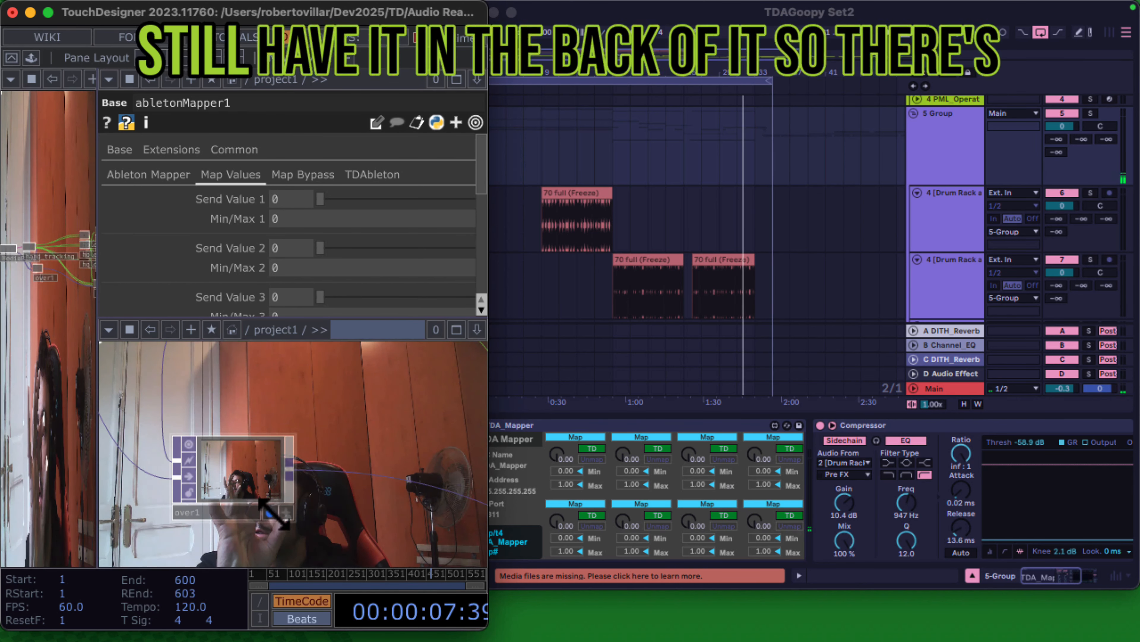
- Activate the select1 viewer and link its second filter1:h1:pinch_midpoint channel to Send Value 1 of ableton­Mapper1 as a CHOP reference
drag(364, 484, 75, 523)
drag(354, 431, 308, 558)
drag(346, 476, 324, 562)
scroll(364, 508, up, 5)
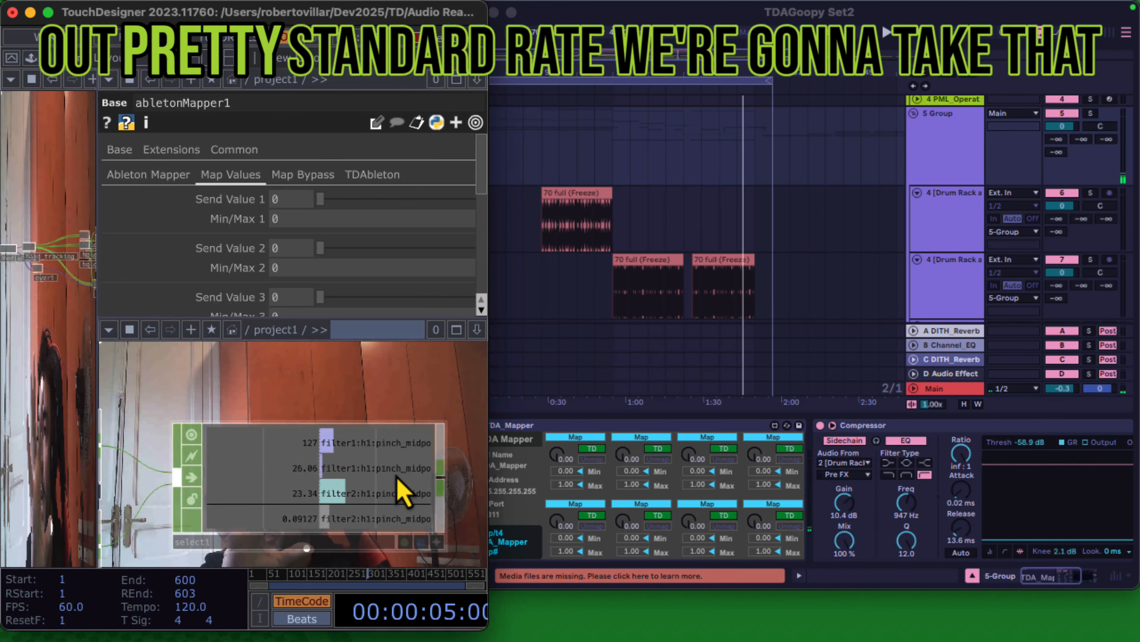
click(436, 541)
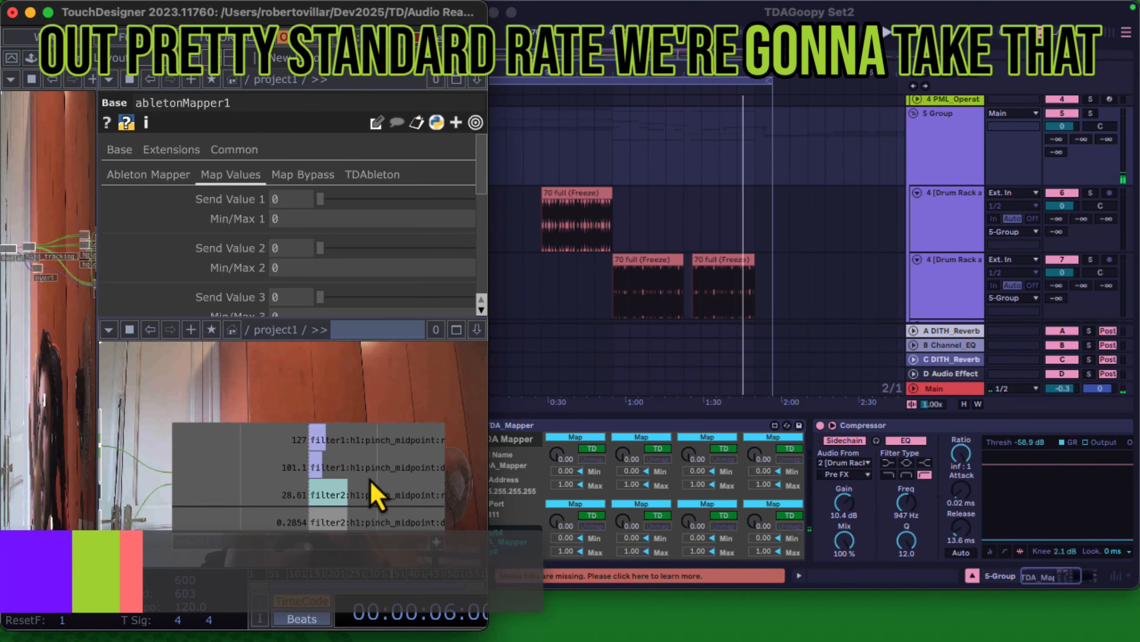
drag(364, 483, 272, 198)
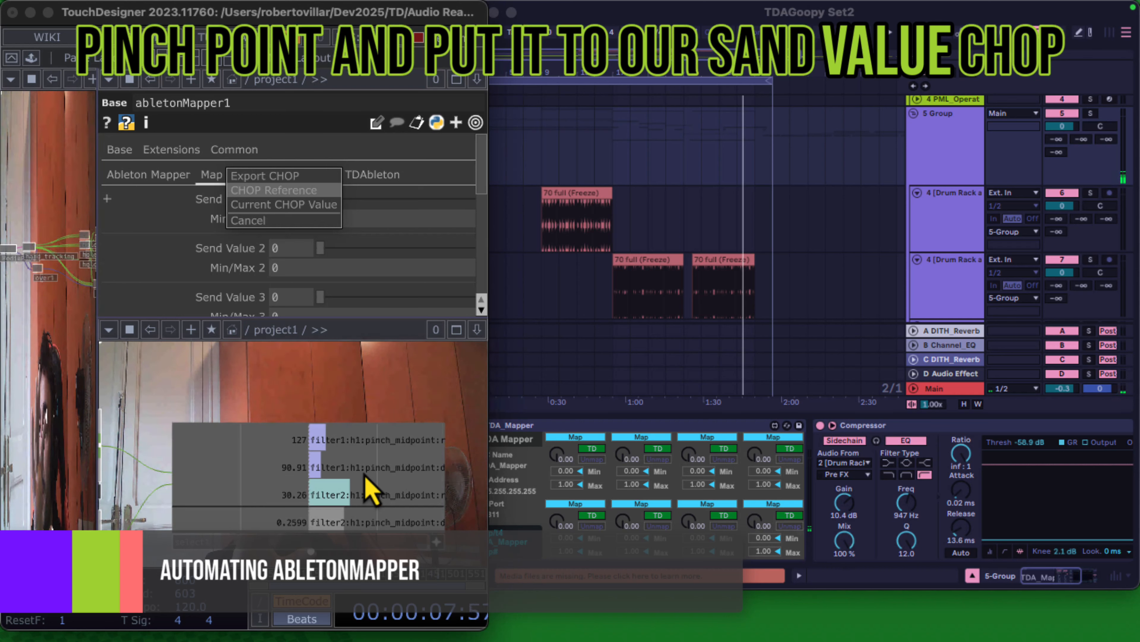
click(279, 190)
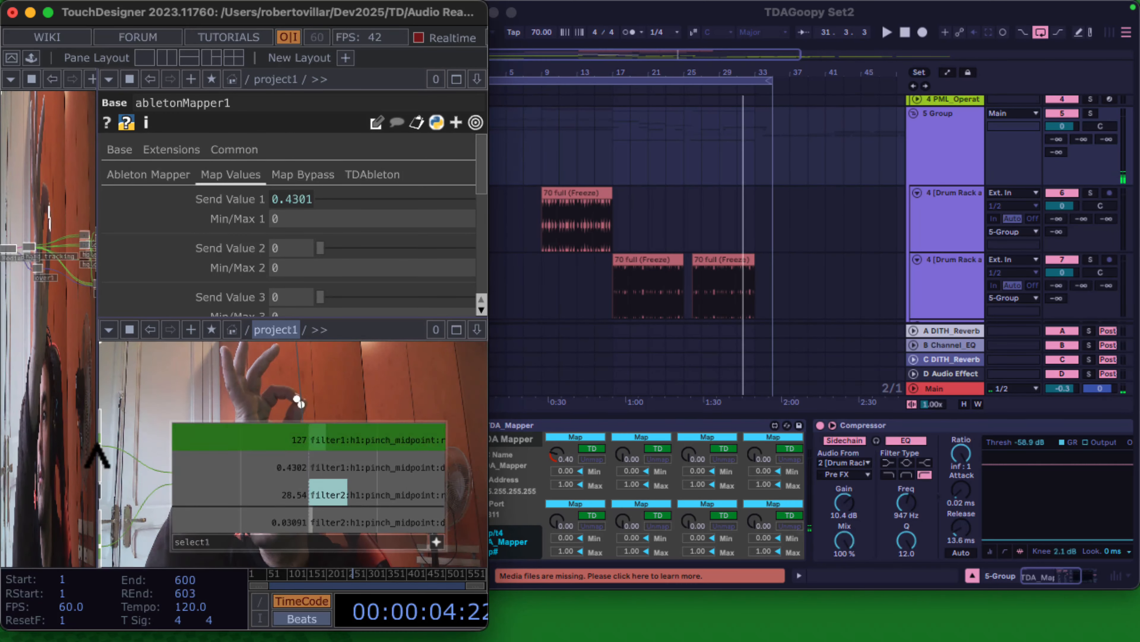
- Try the last filter2:h1:pinch_midpoint channel of select1 as the CHOP reference for Send Value 1, and reassign the second filter1 channel
drag(343, 532, 301, 191)
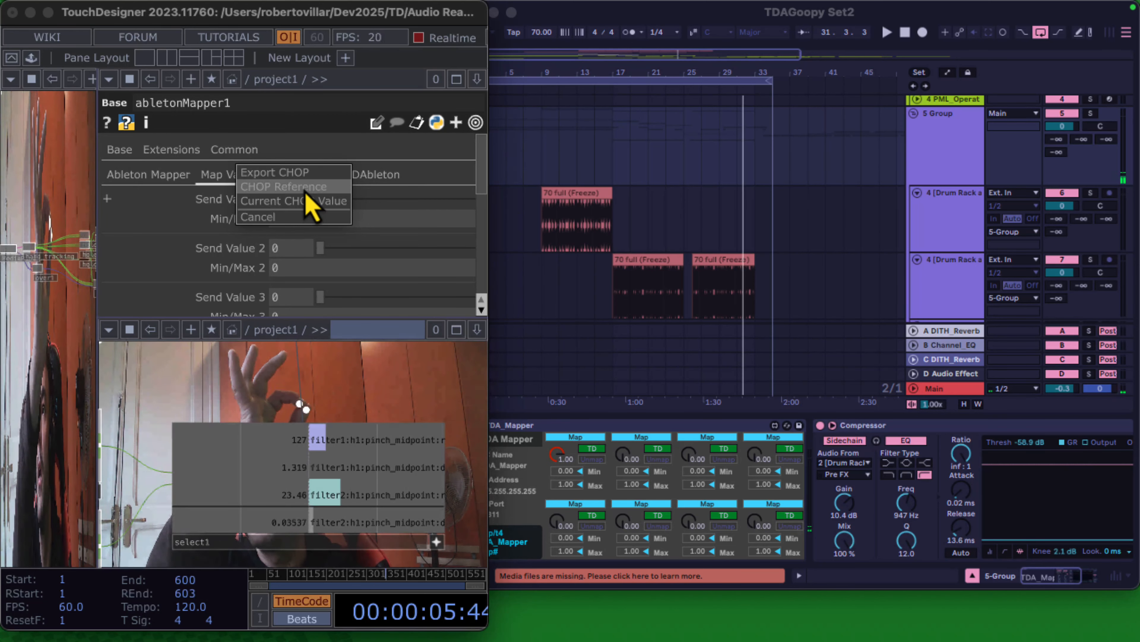
click(288, 187)
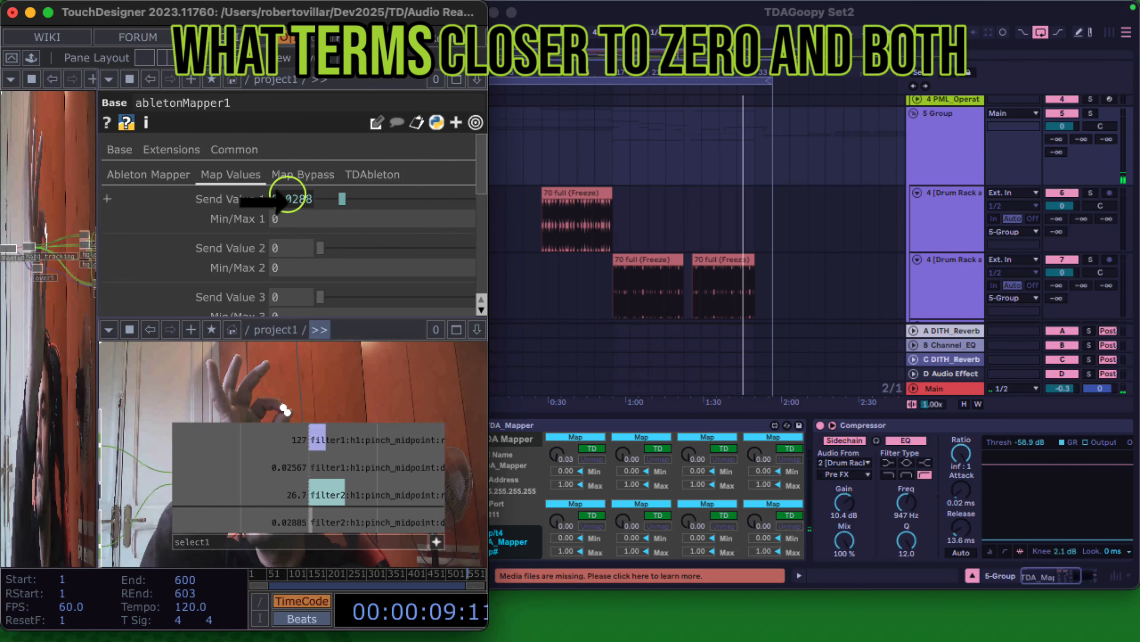
drag(331, 472, 289, 199)
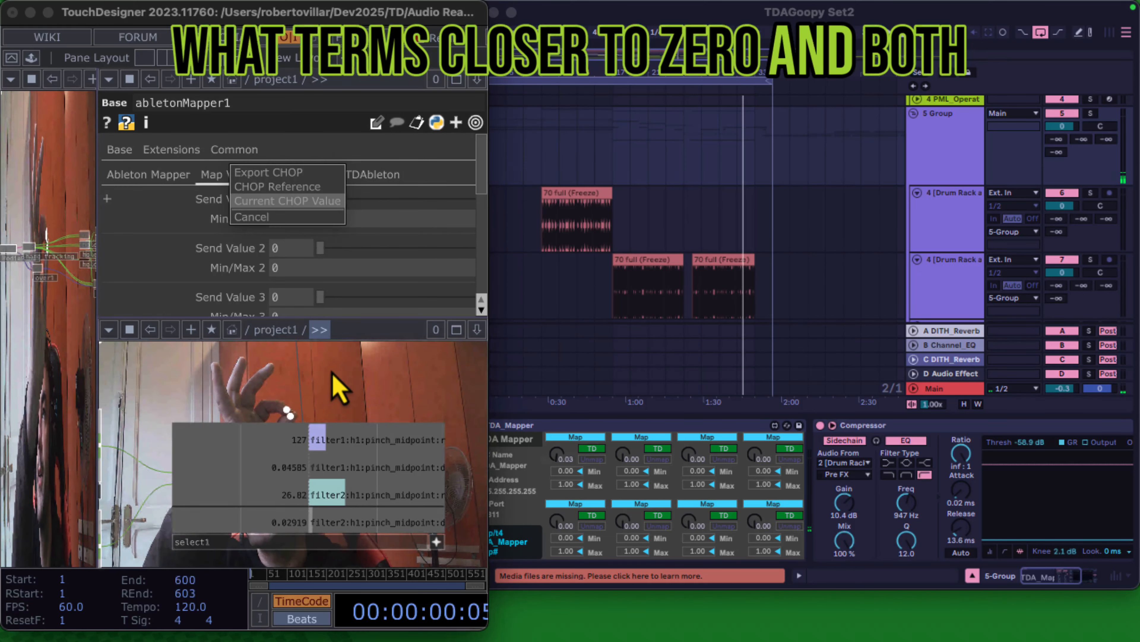
click(293, 191)
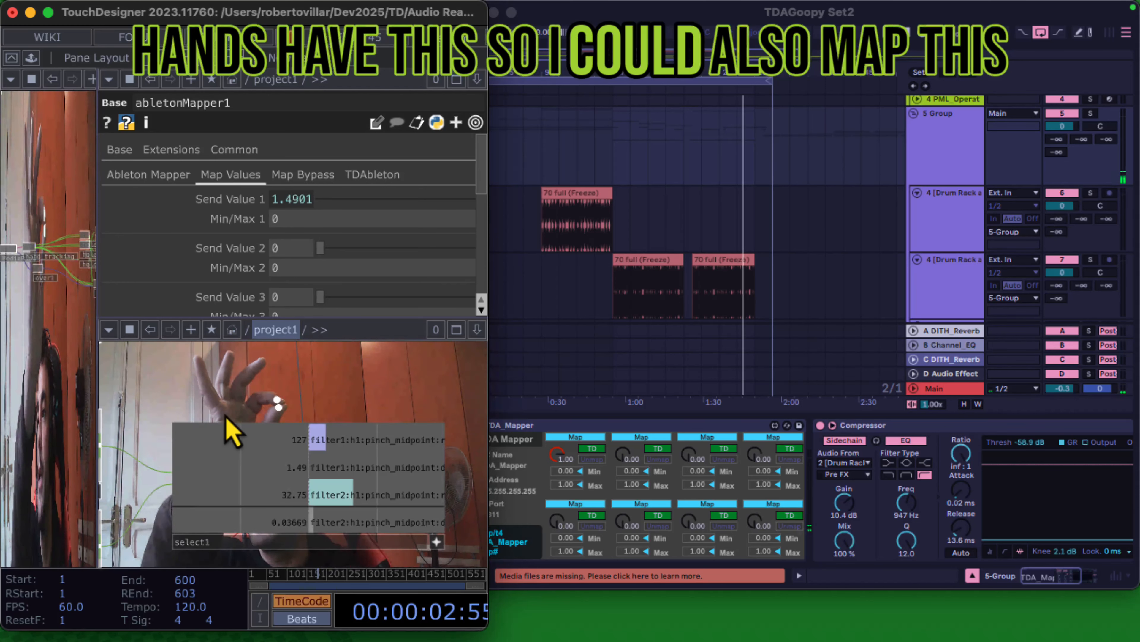
- Locate the select3 CHOP and link its first filter3:h2 pinch channel to Send Value 2 as a CHOP reference
drag(444, 420, 437, 335)
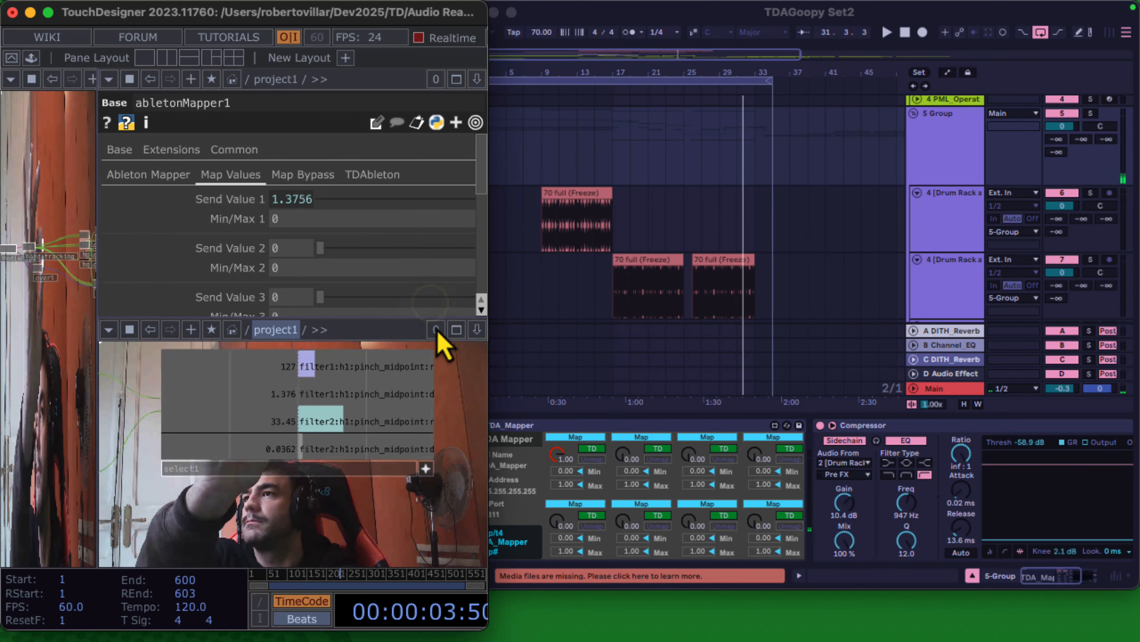
drag(452, 394, 428, 348)
drag(413, 439, 447, 374)
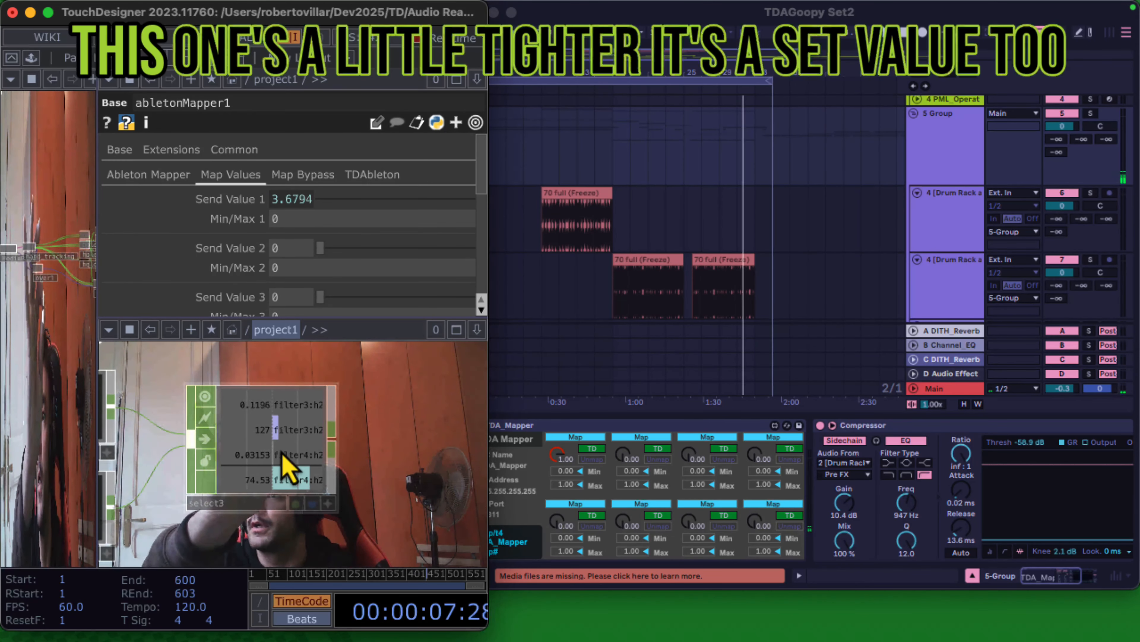
drag(293, 405, 295, 248)
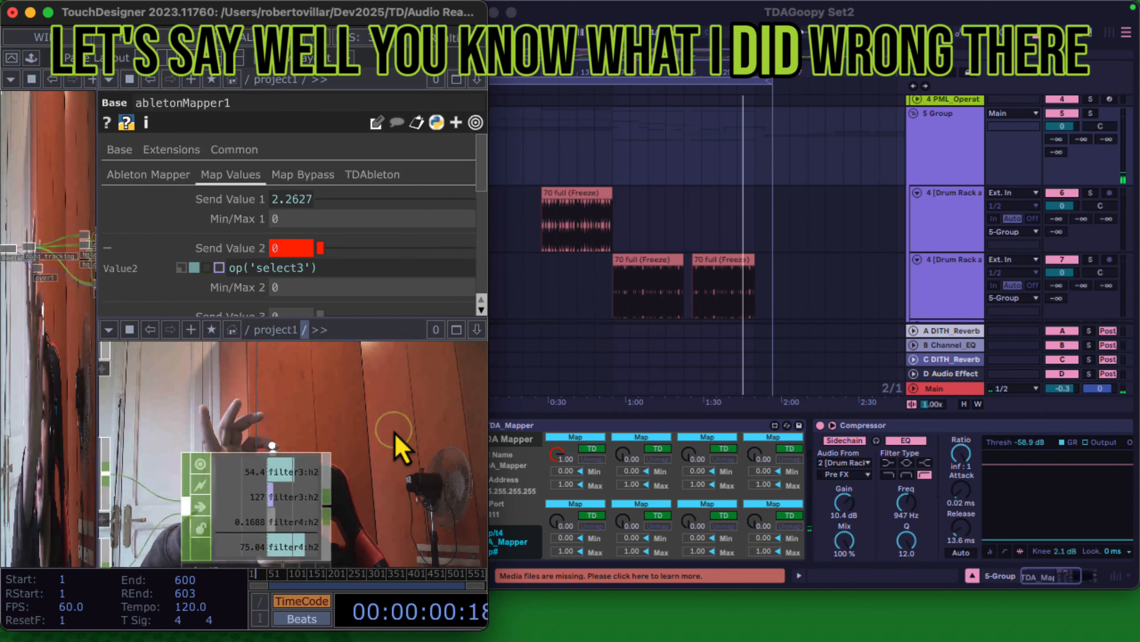
key(super+z)
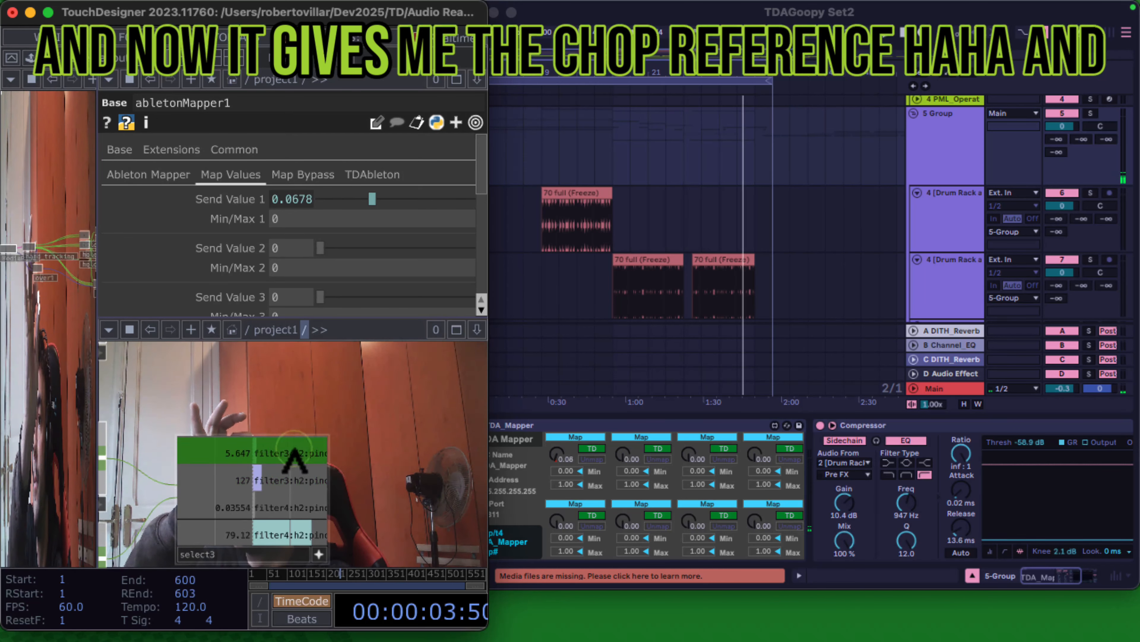
drag(294, 458, 292, 246)
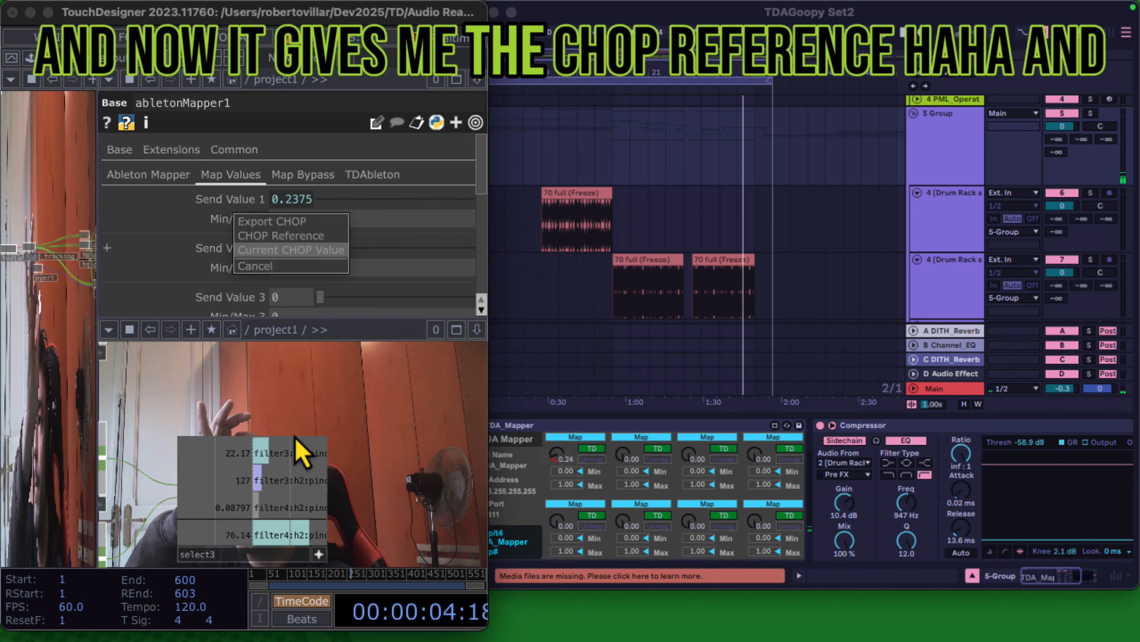
click(296, 237)
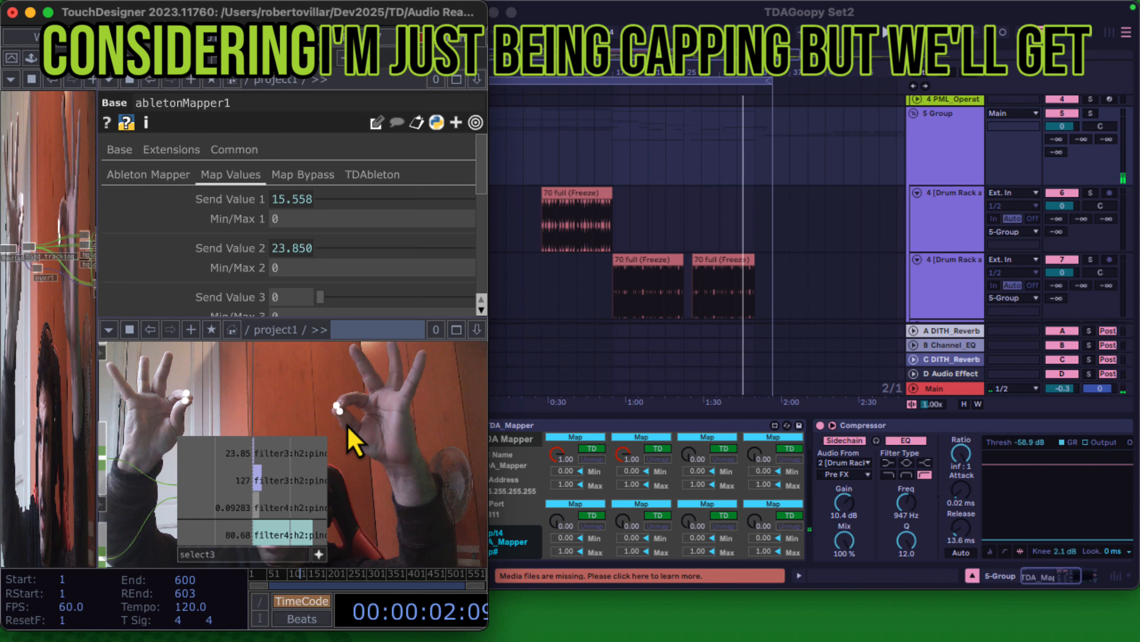
- Locate the over1 TOP and stop displaying its camera image as the network background
drag(371, 381, 561, 287)
drag(265, 445, 494, 427)
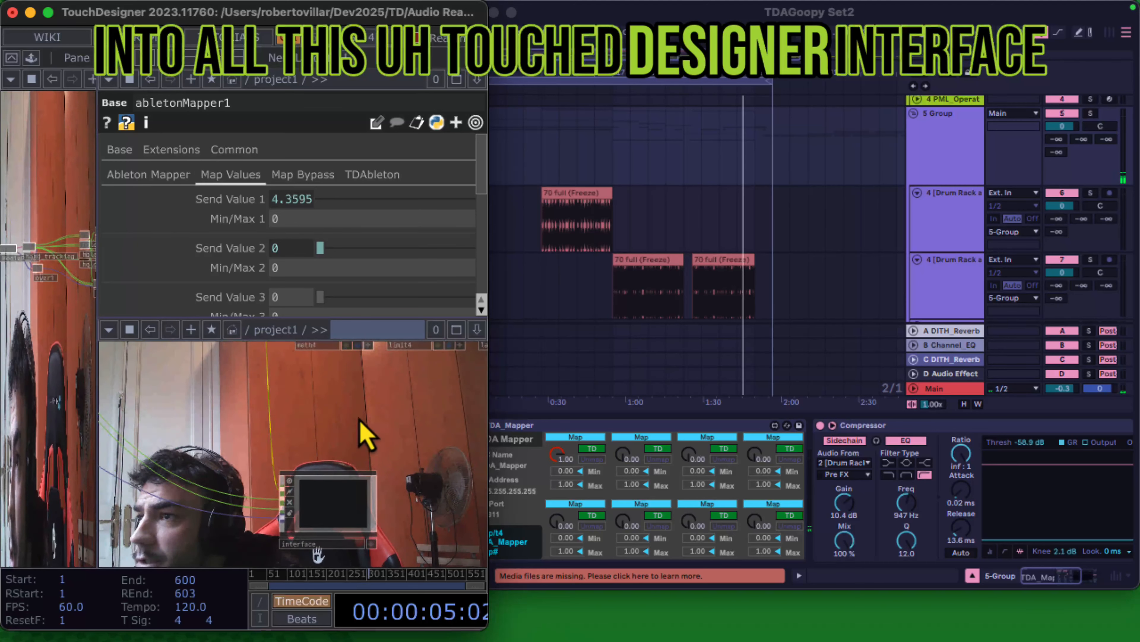
mouse_move(322, 399)
mouse_down()
mouse_move(412, 375)
mouse_move(539, 382)
mouse_up()
drag(203, 474, 361, 489)
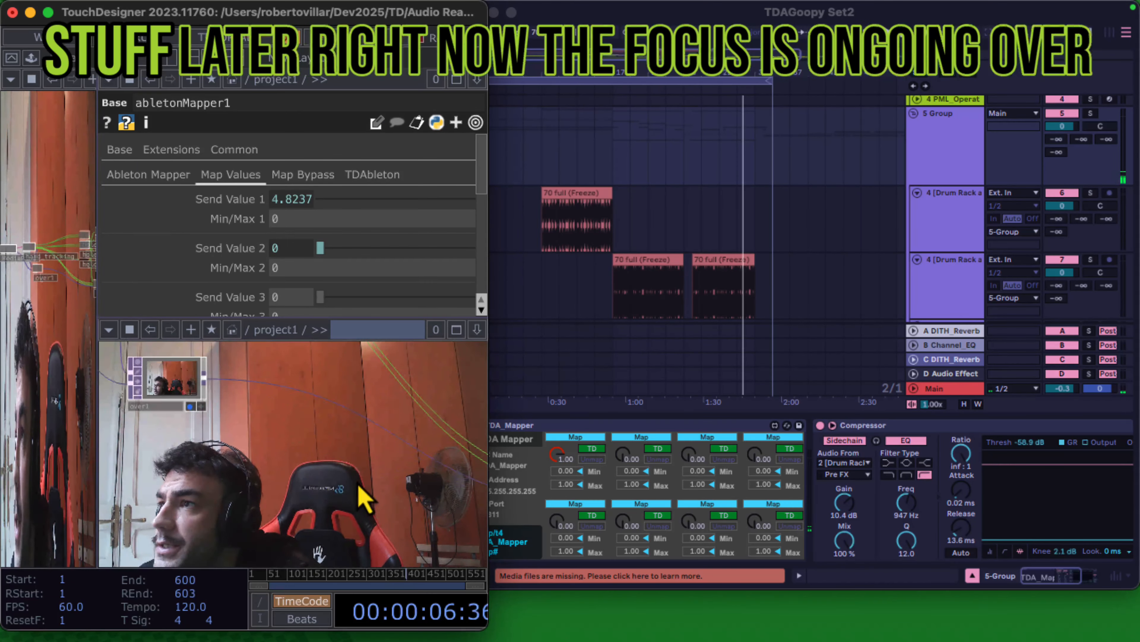
click(190, 406)
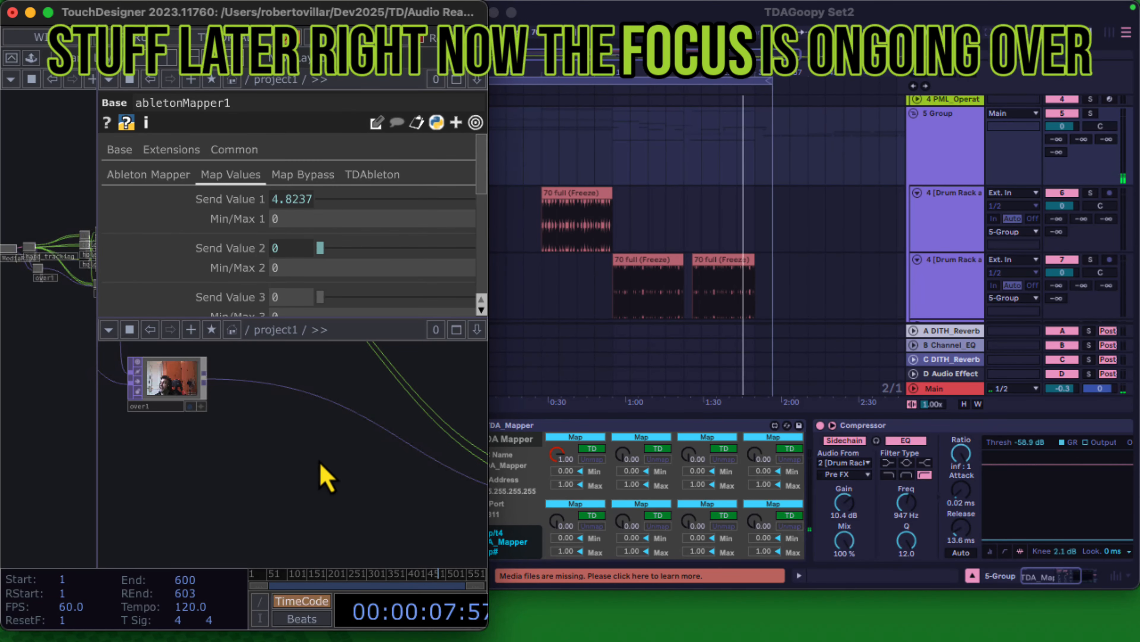
- Remove the CHOP references from Send Value 2 and Send Value 1 by switching both parameters to constant mode
drag(341, 483, 212, 584)
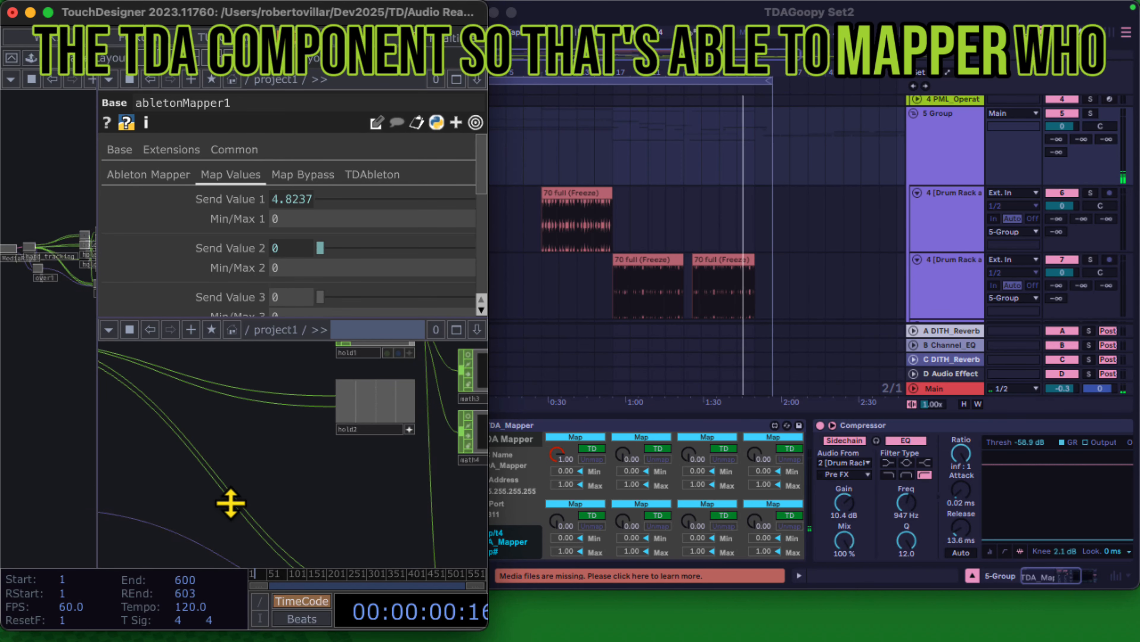
drag(289, 372, 249, 590)
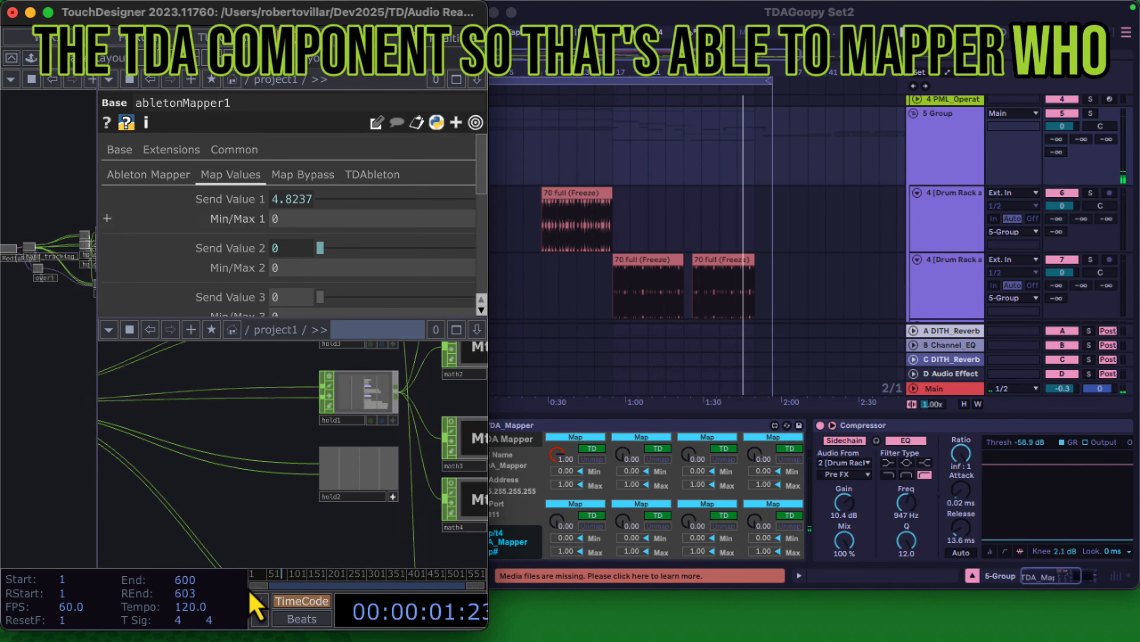
click(108, 248)
click(181, 267)
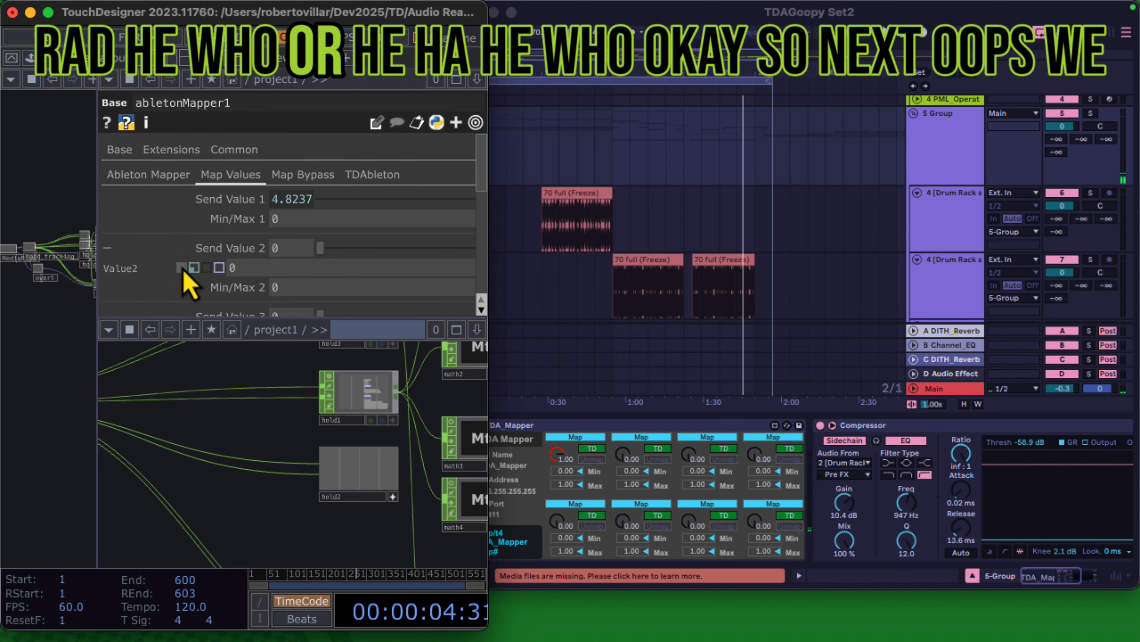
click(108, 198)
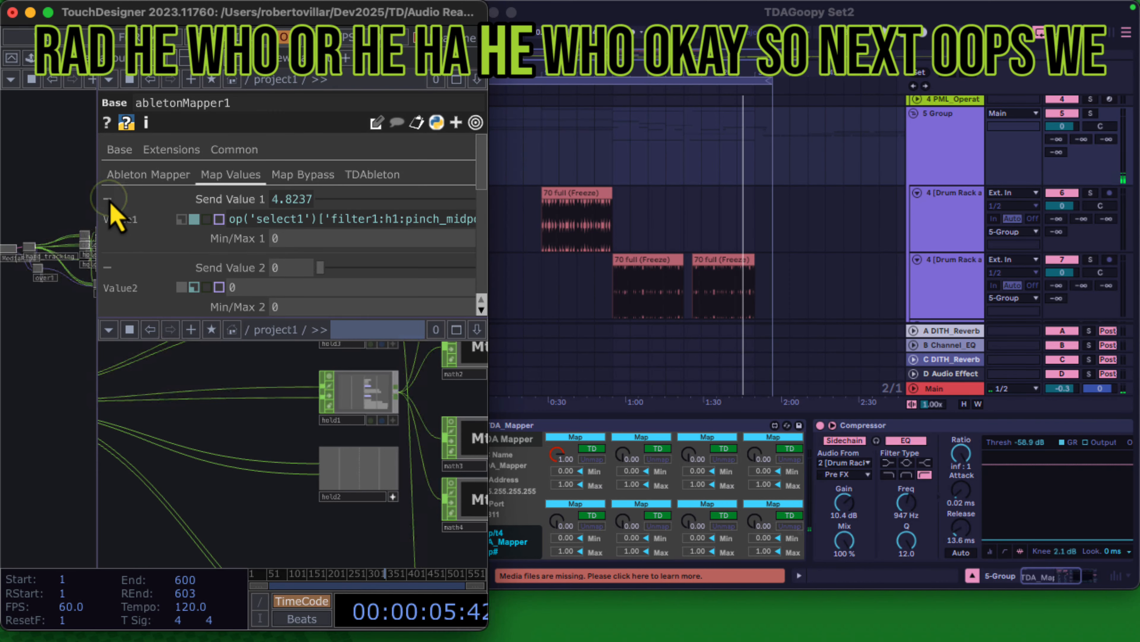
click(181, 219)
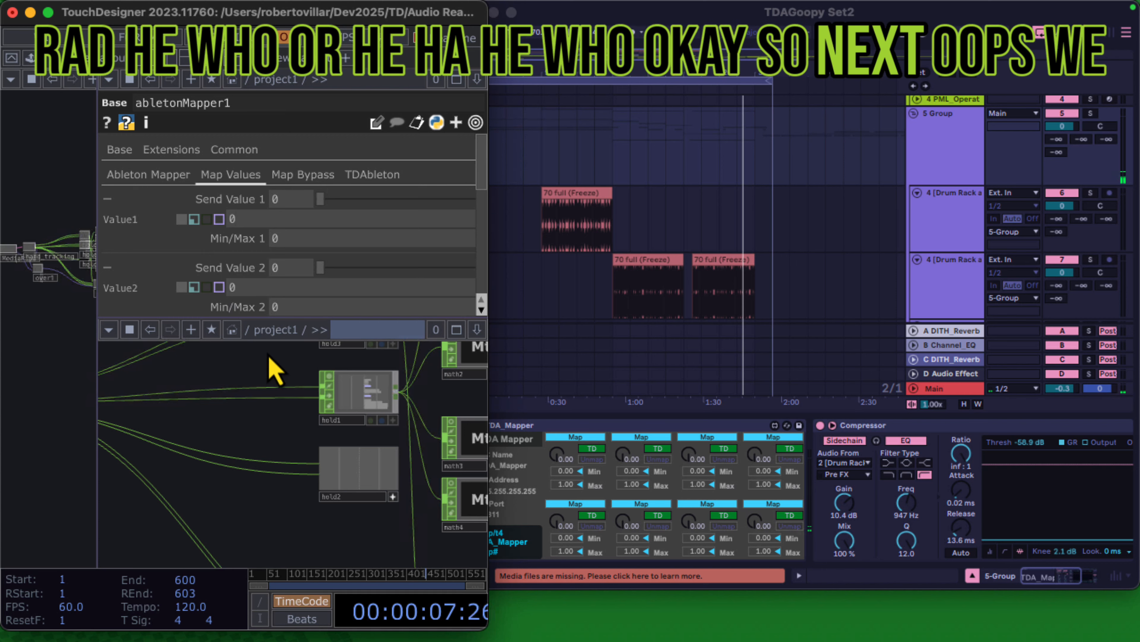
click(124, 547)
double_click(308, 395)
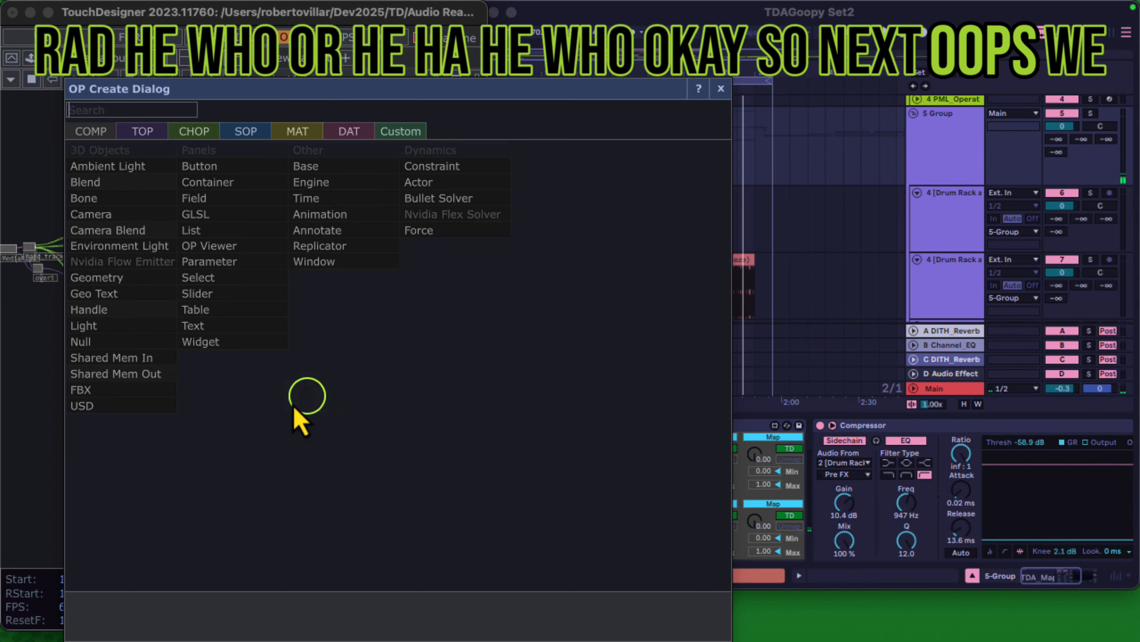
click(721, 89)
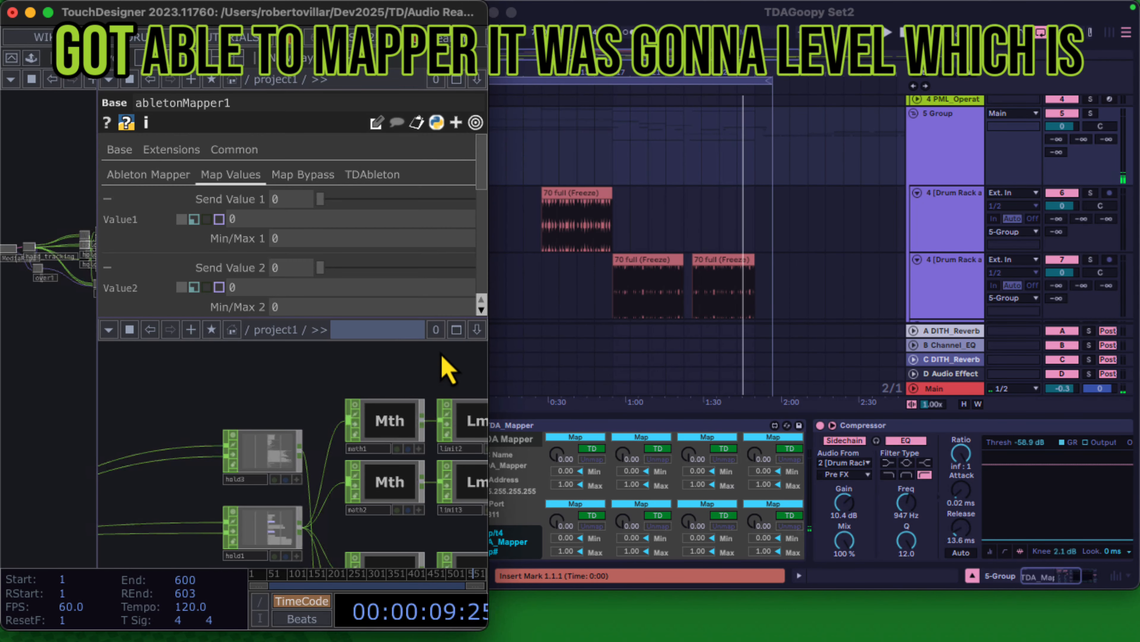
- Locate the abletonLevel1 component in the network and examine its song and level channels up close
drag(420, 359, 36, 425)
drag(406, 387, 286, 406)
drag(281, 513, 256, 584)
drag(377, 364, 236, 495)
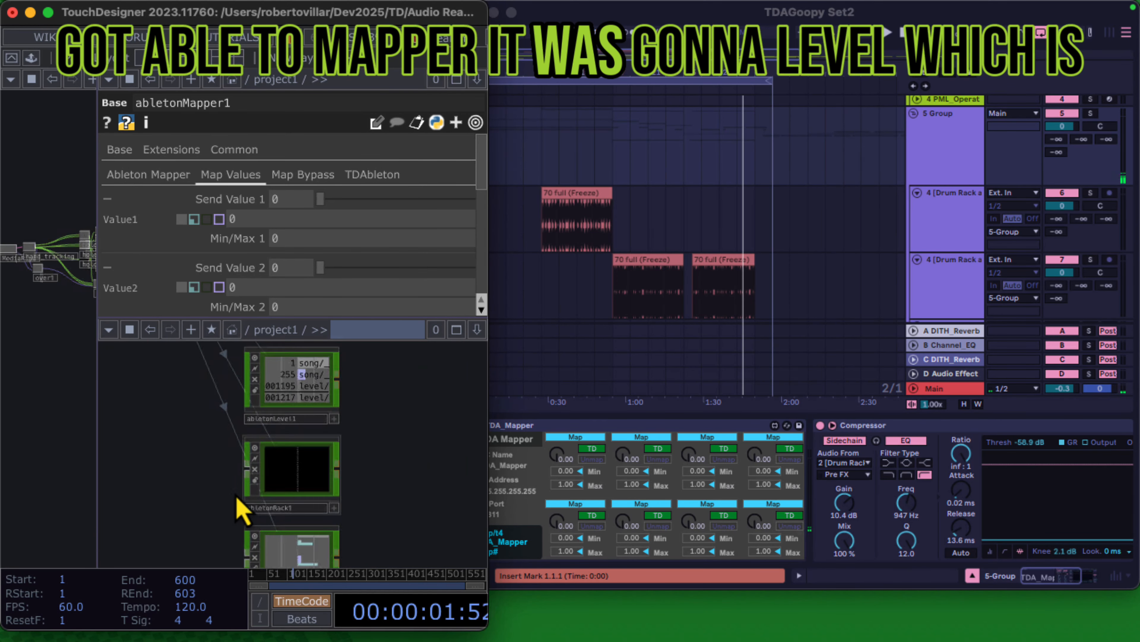
drag(382, 409, 359, 534)
drag(369, 457, 387, 376)
drag(405, 476, 400, 388)
scroll(316, 391, up, 2)
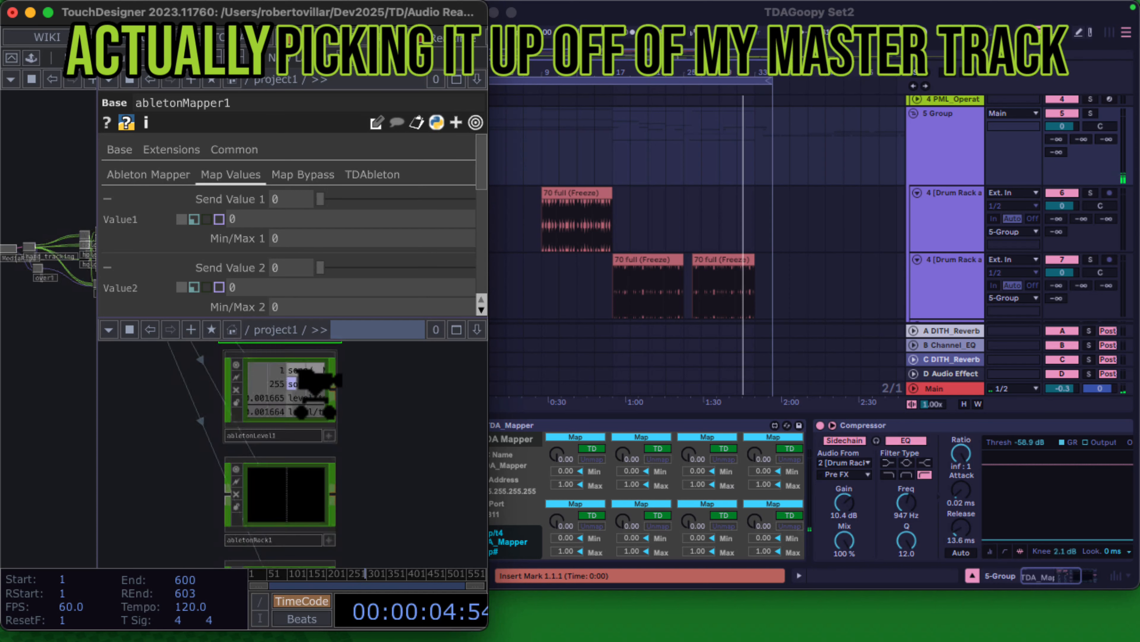
scroll(317, 402, up, 4)
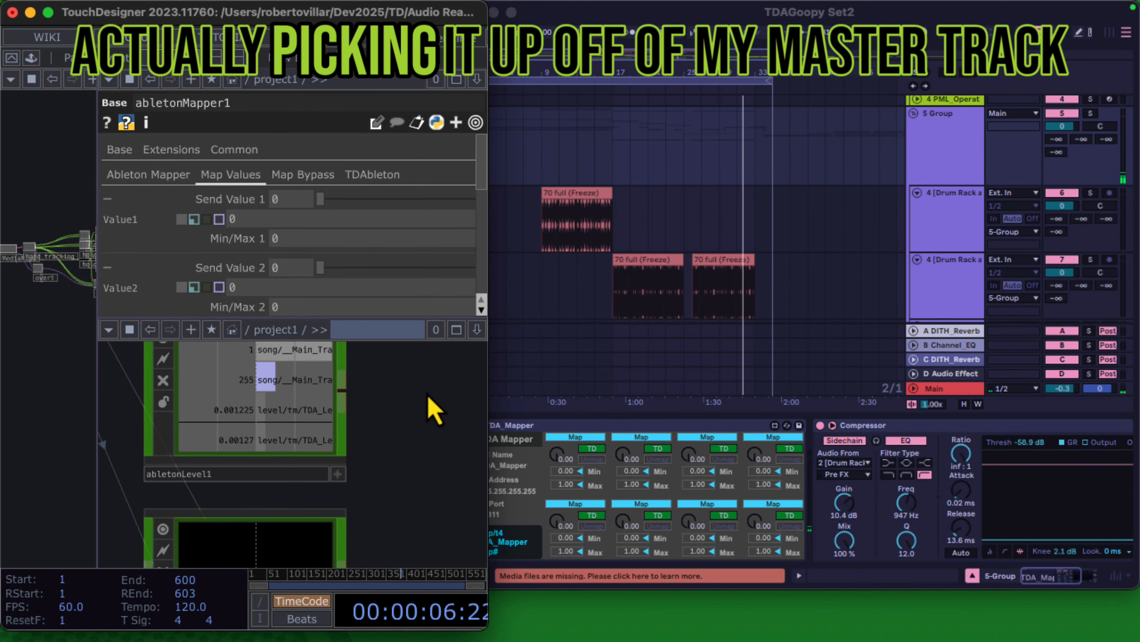
- Show the Main track's device chain with TDA Level in Ableton Live, and display the abletonLevel1 parameters in TouchDesigner
scroll(696, 314, down, 10)
click(955, 389)
click(955, 389)
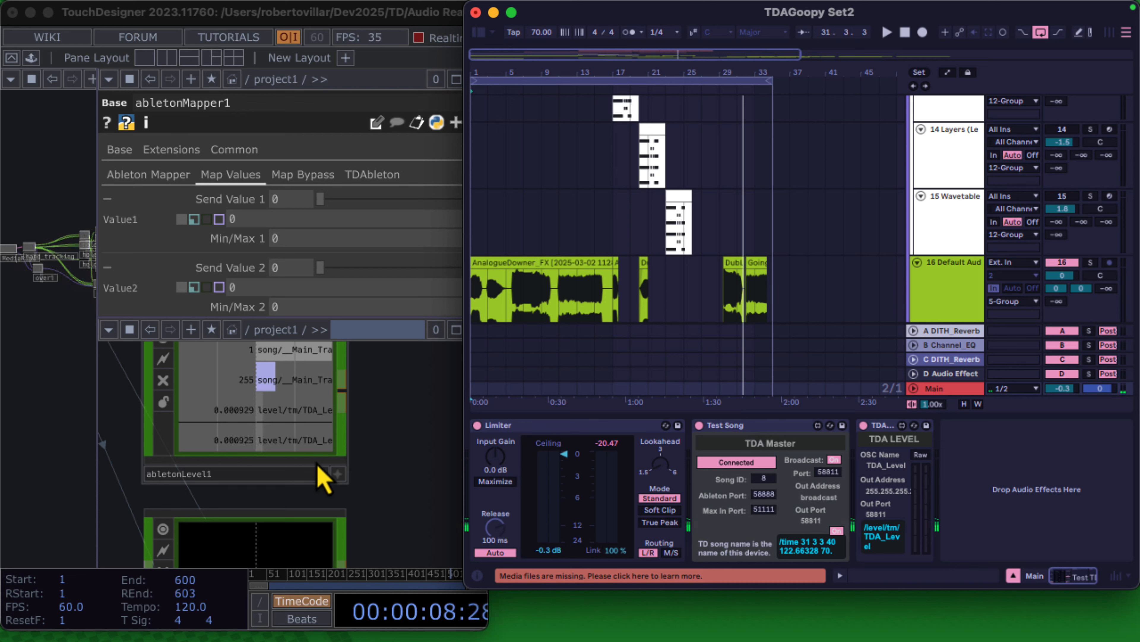
click(307, 470)
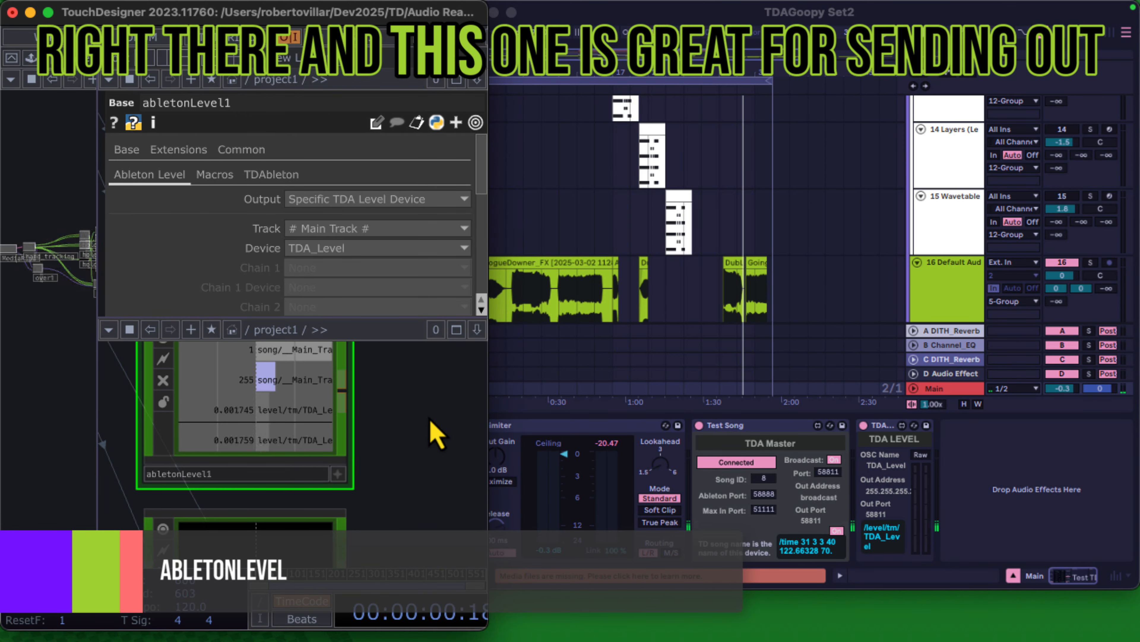
- Place the insert marker at 5.1.1 on the 15 Wavetable track in Ableton Live and start playback from there
scroll(435, 434, down, 3)
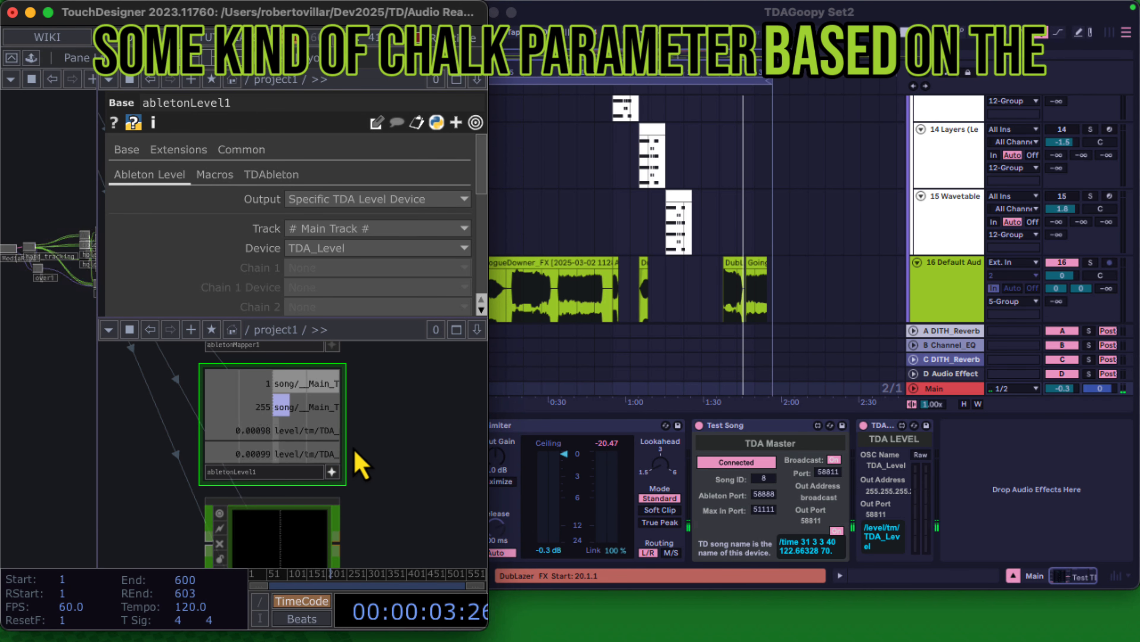
click(519, 214)
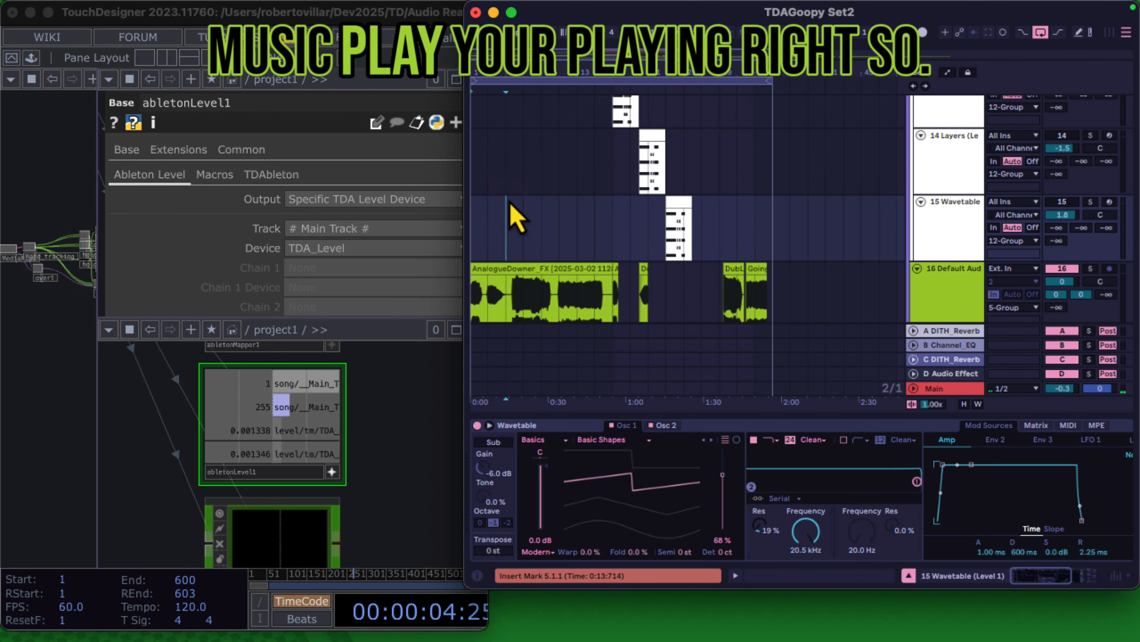
click(517, 216)
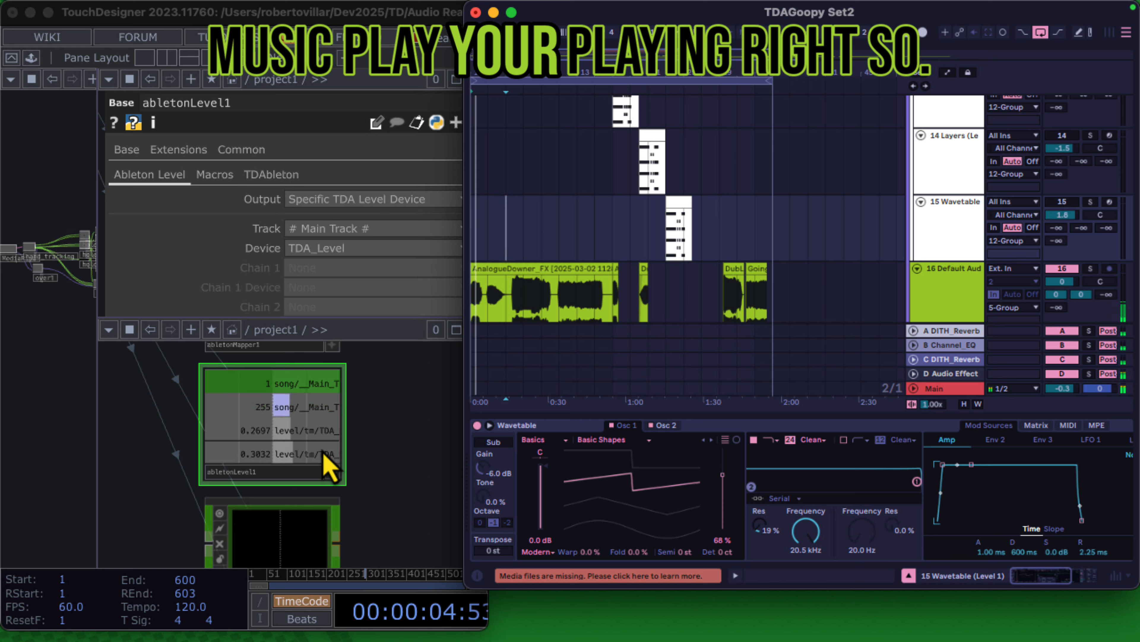
- Deactivate the abletonLevel1 viewer in TouchDesigner and widen the node so its full level channel names can be read
click(336, 470)
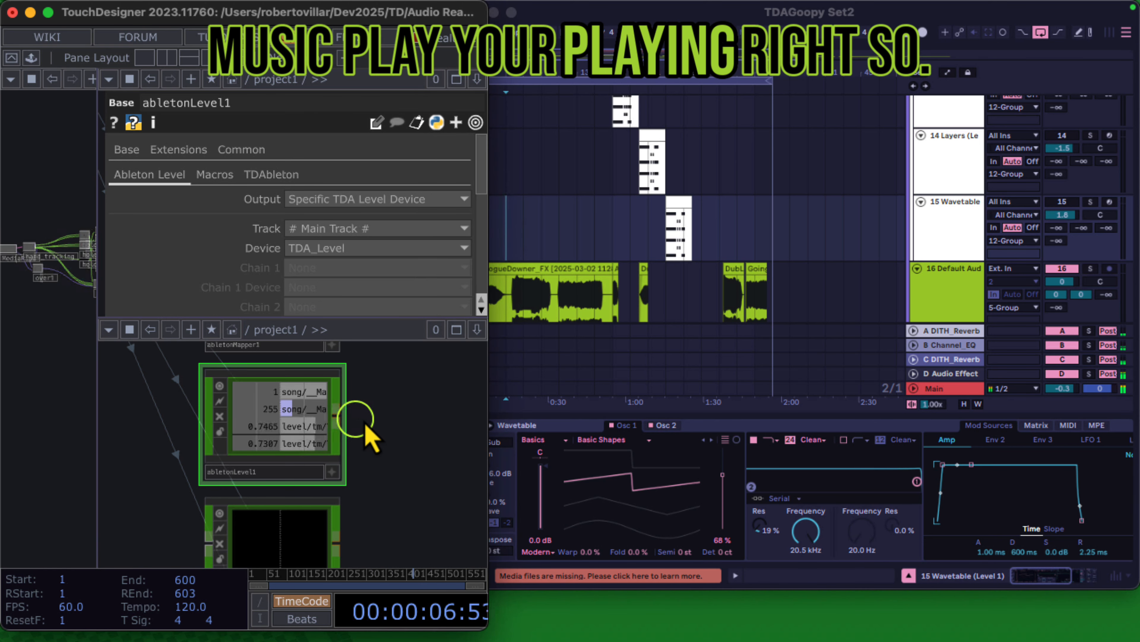
drag(337, 416, 425, 417)
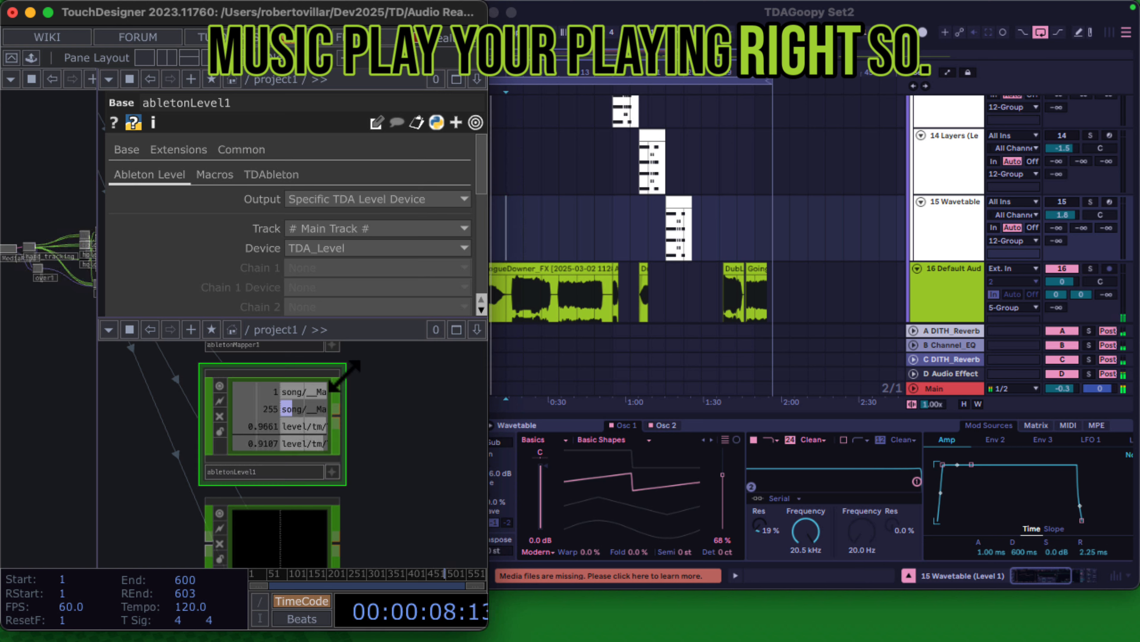
drag(343, 376, 473, 352)
drag(395, 514, 286, 517)
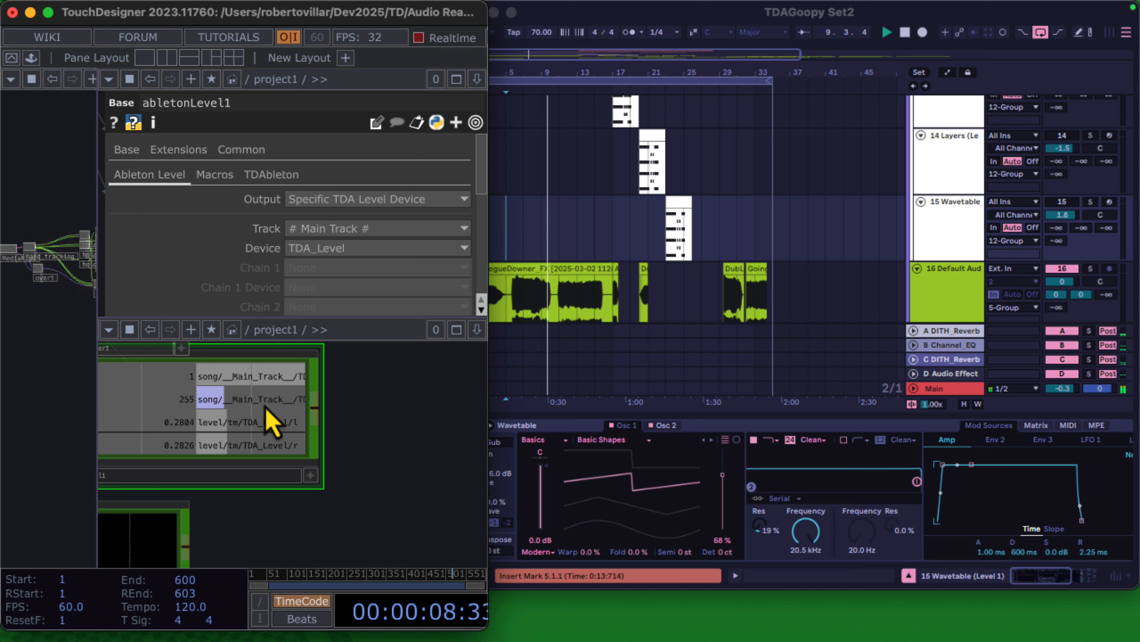
- Widen the abletonLevel1 node further and show the Main track's device chain in Ableton Live beside its level channels
drag(339, 438, 446, 445)
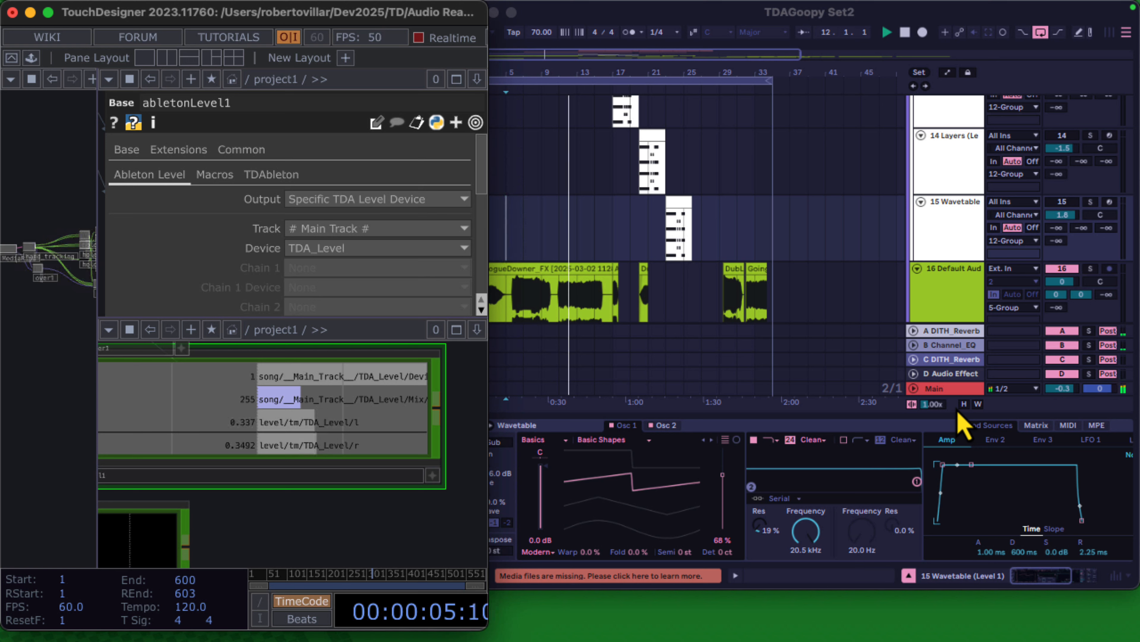
click(948, 389)
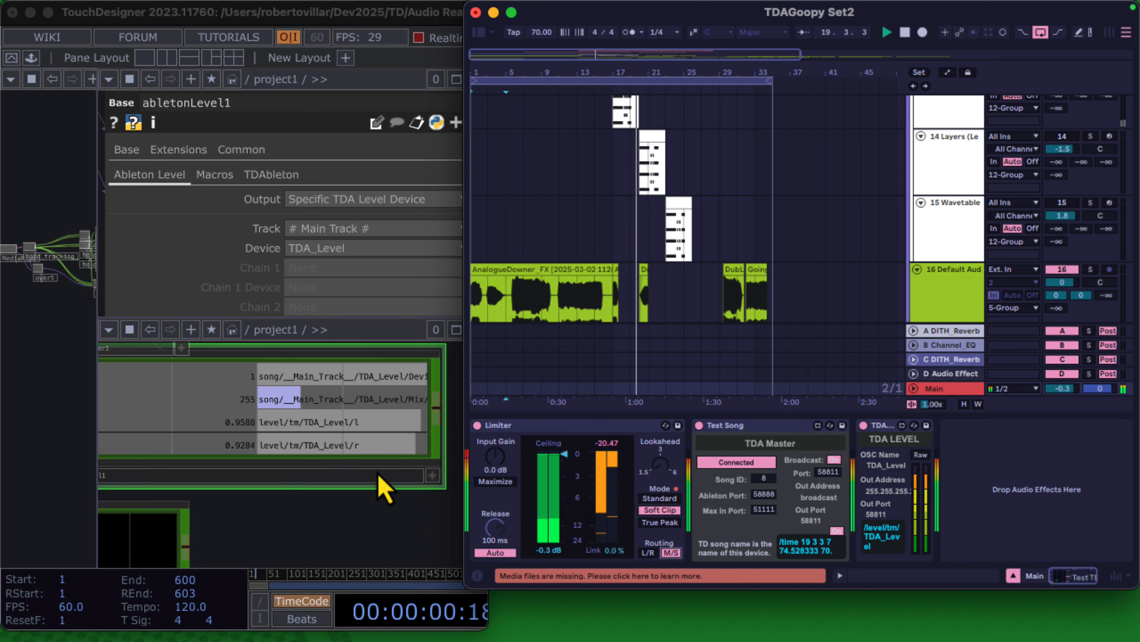
drag(331, 506, 256, 470)
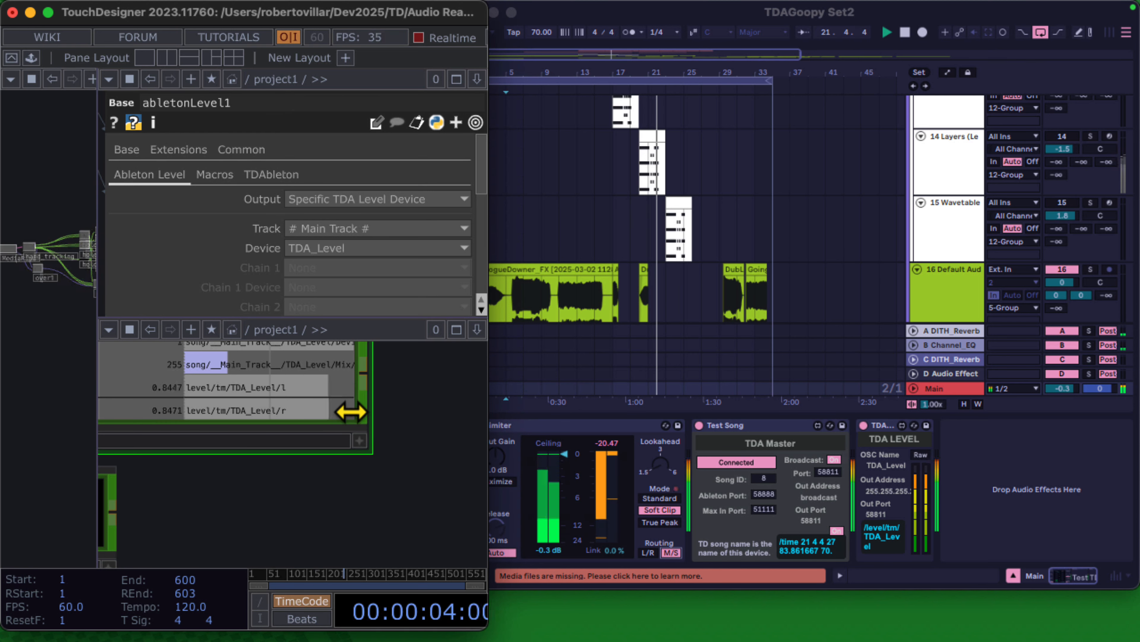
drag(415, 407, 359, 494)
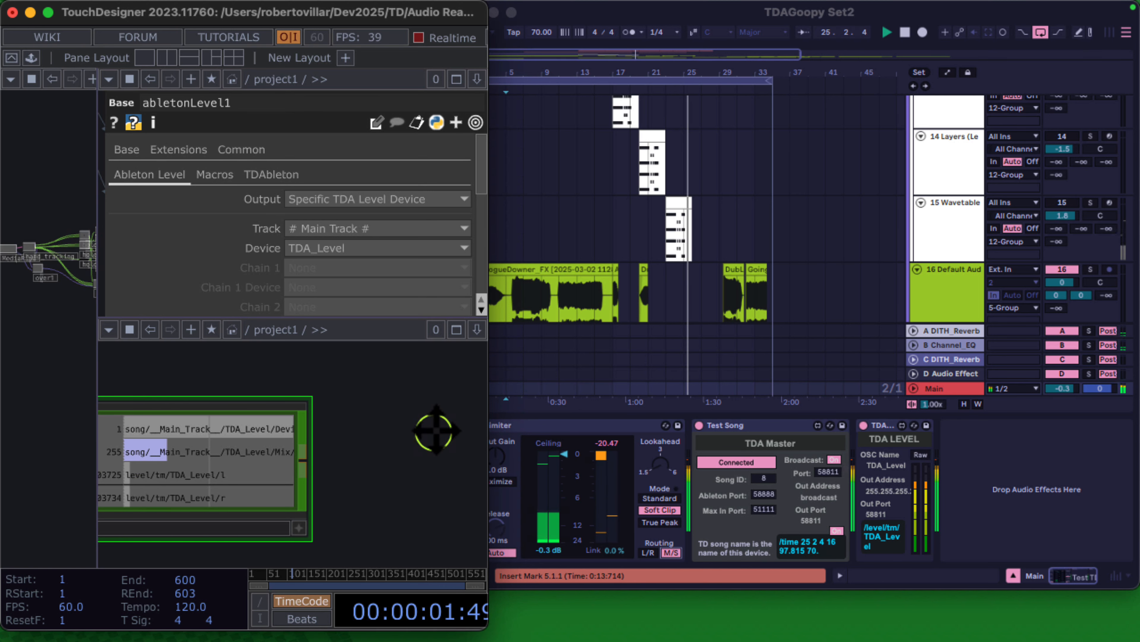
- Activate the abletonLevel1 viewer in TouchDesigner, and stop playback in Ableton Live, returning the song position to 1.1.1
drag(355, 483, 449, 443)
click(383, 481)
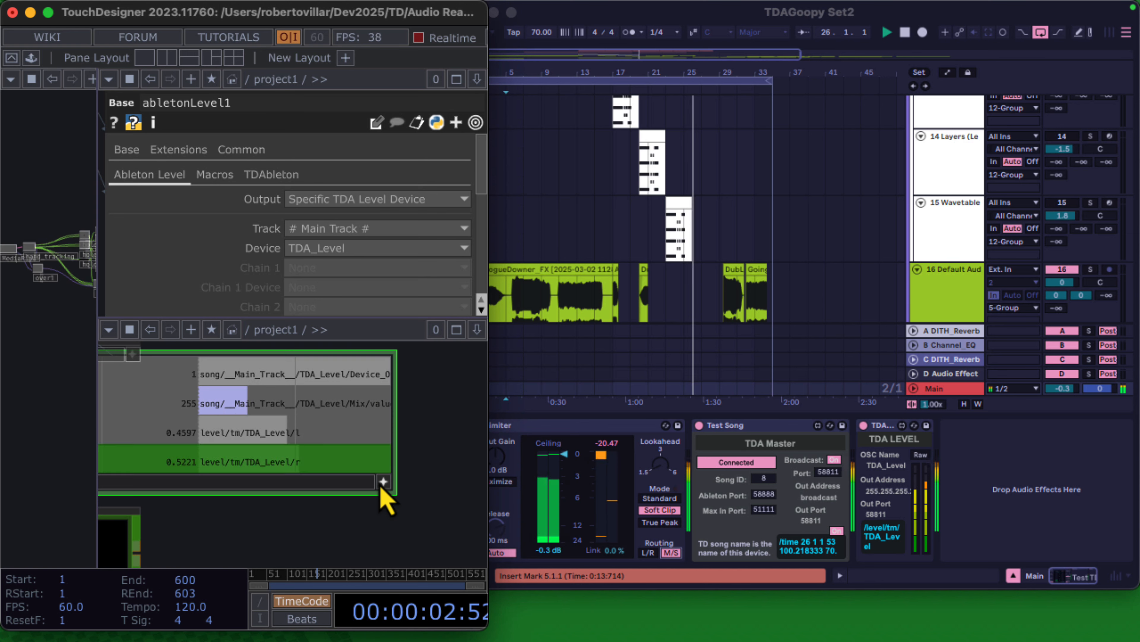
click(904, 33)
double_click(905, 32)
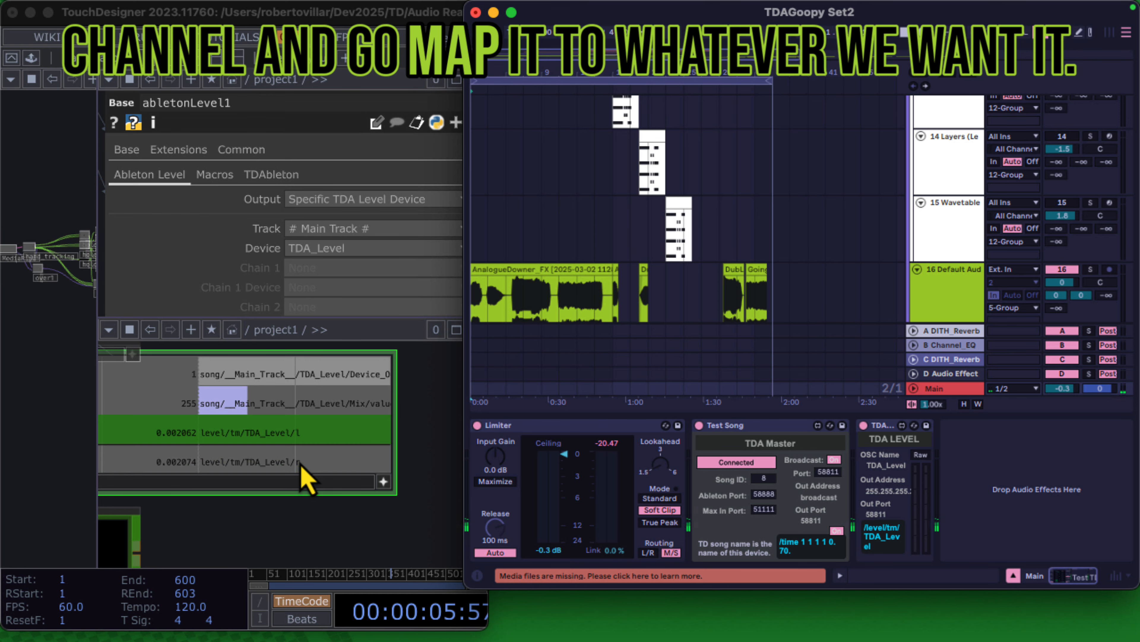
- Bring the Ableton components into view in the narrow network pane and deactivate the abletonLevel1 viewer
click(4, 327)
drag(2, 325, 102, 360)
scroll(75, 313, up, 5)
drag(5, 275, 2, 300)
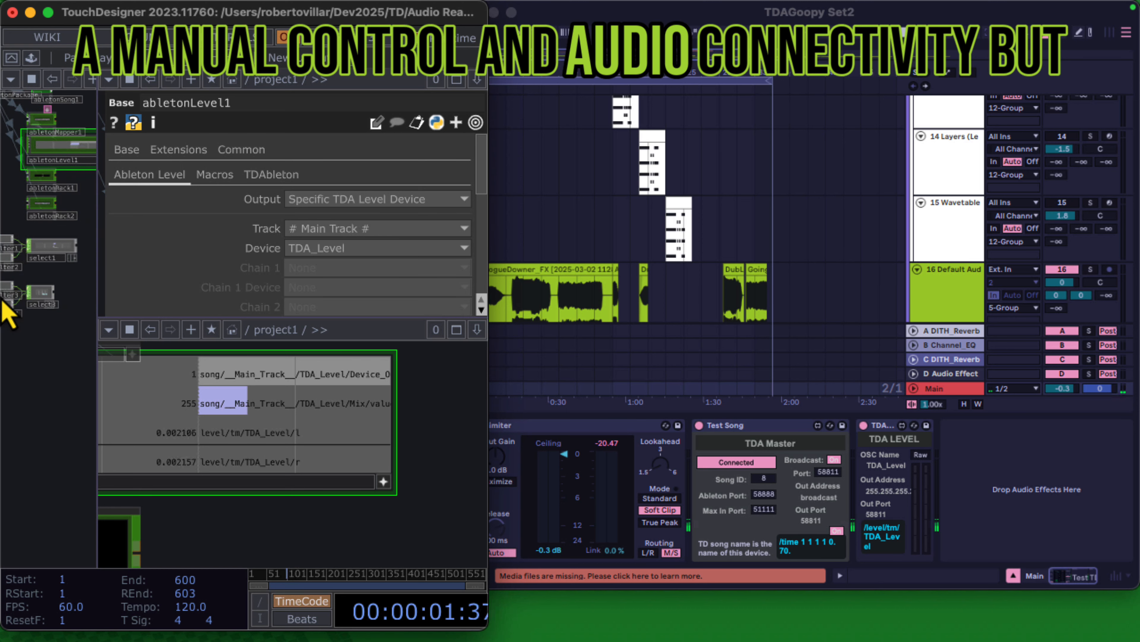
click(385, 485)
click(385, 485)
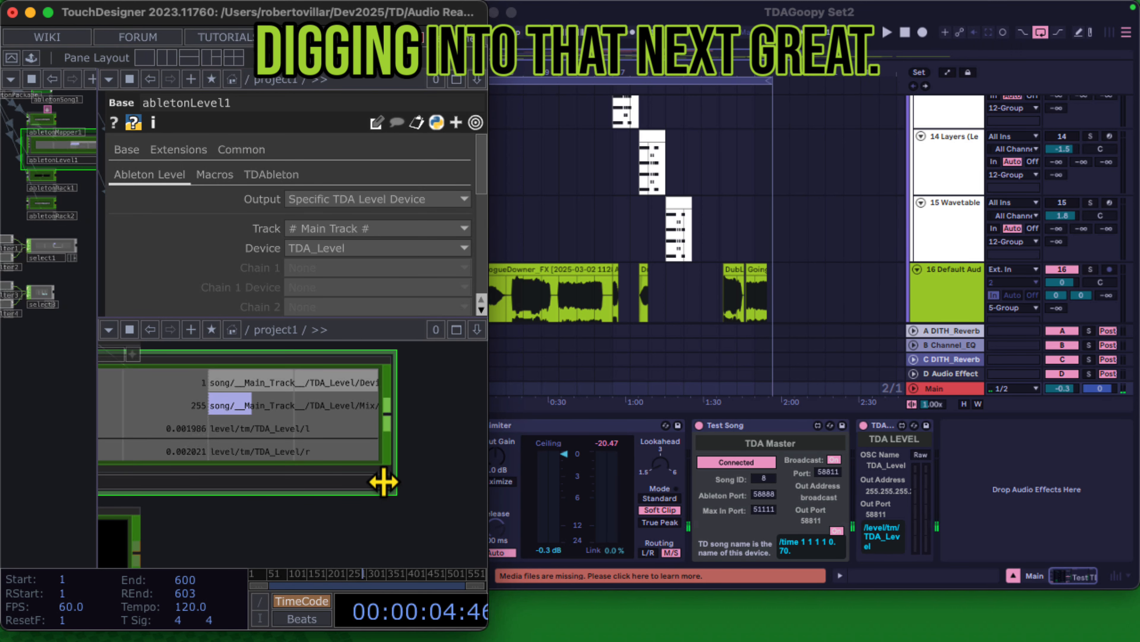
click(385, 484)
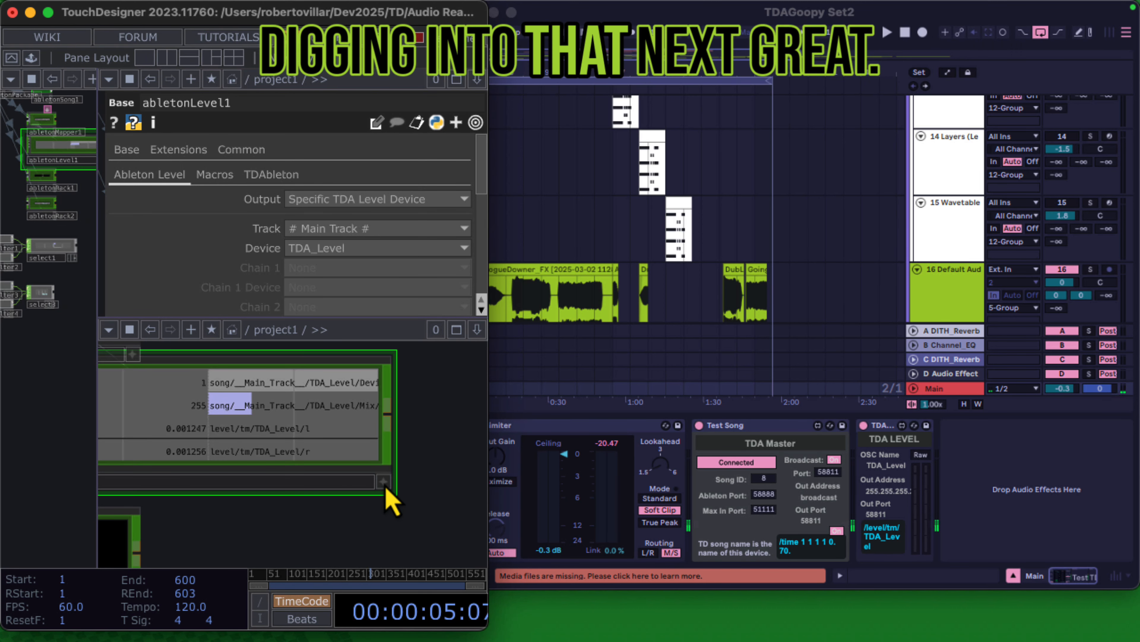
click(384, 360)
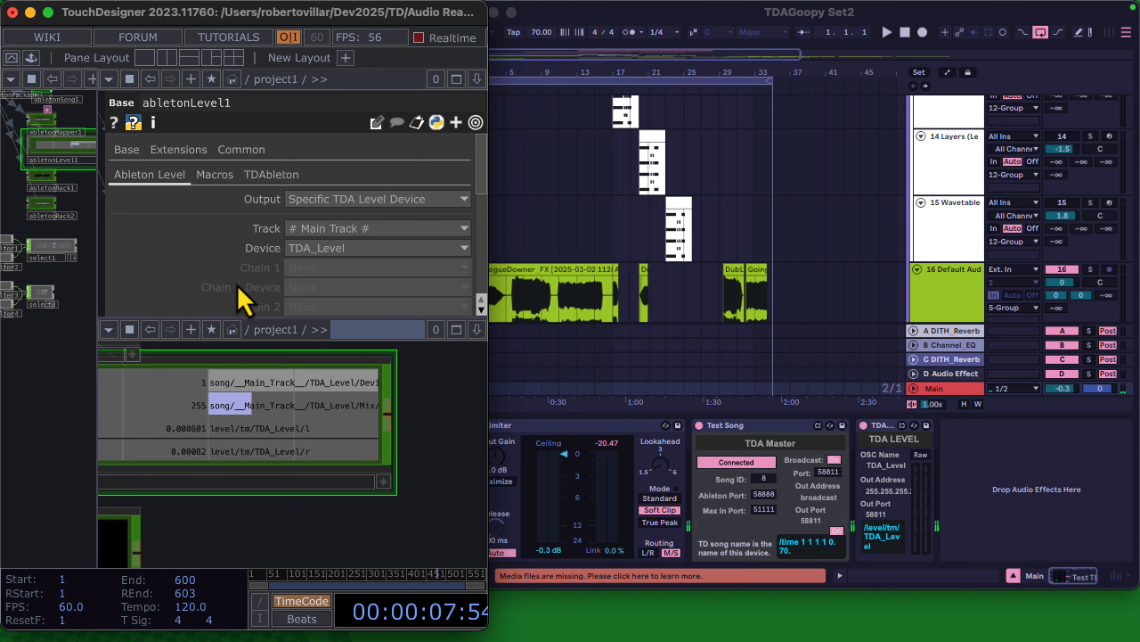
- Widen the narrow TouchDesigner network pane and frame the Ableton components and the hand-data chains in it
scroll(80, 215, up, 2)
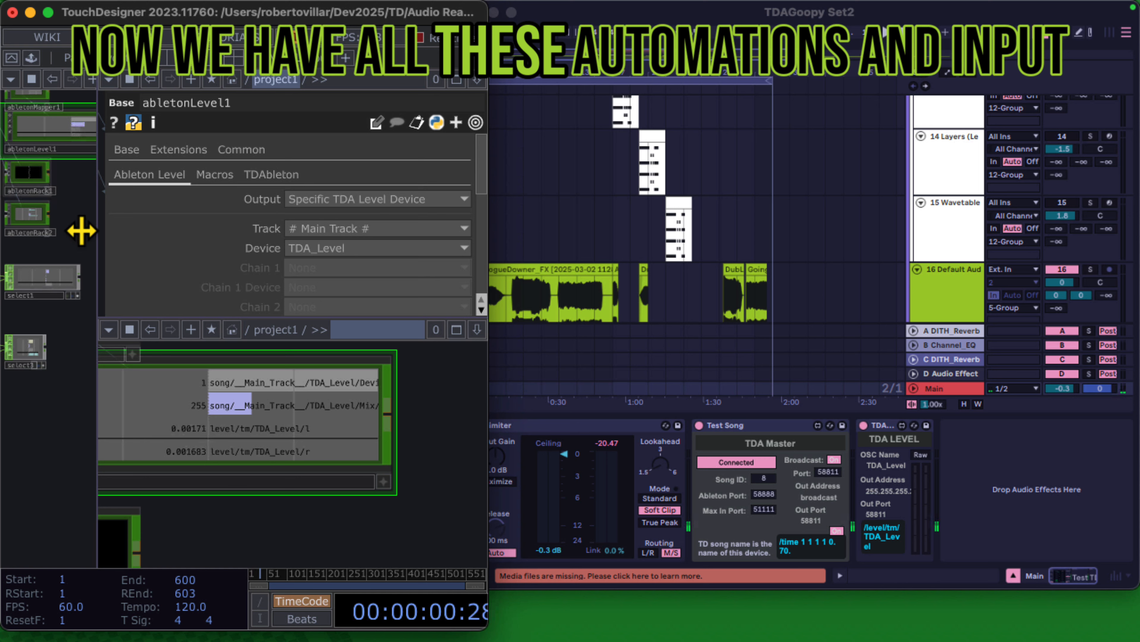
drag(98, 290, 326, 310)
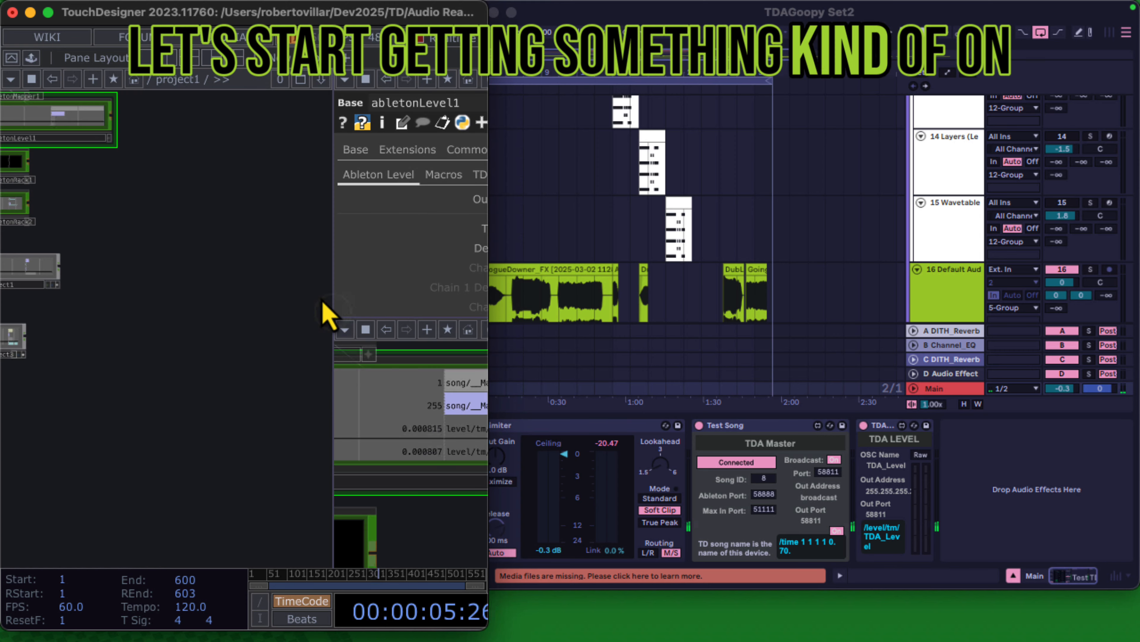
drag(254, 216, 259, 309)
scroll(175, 296, down, 3)
drag(179, 300, 232, 335)
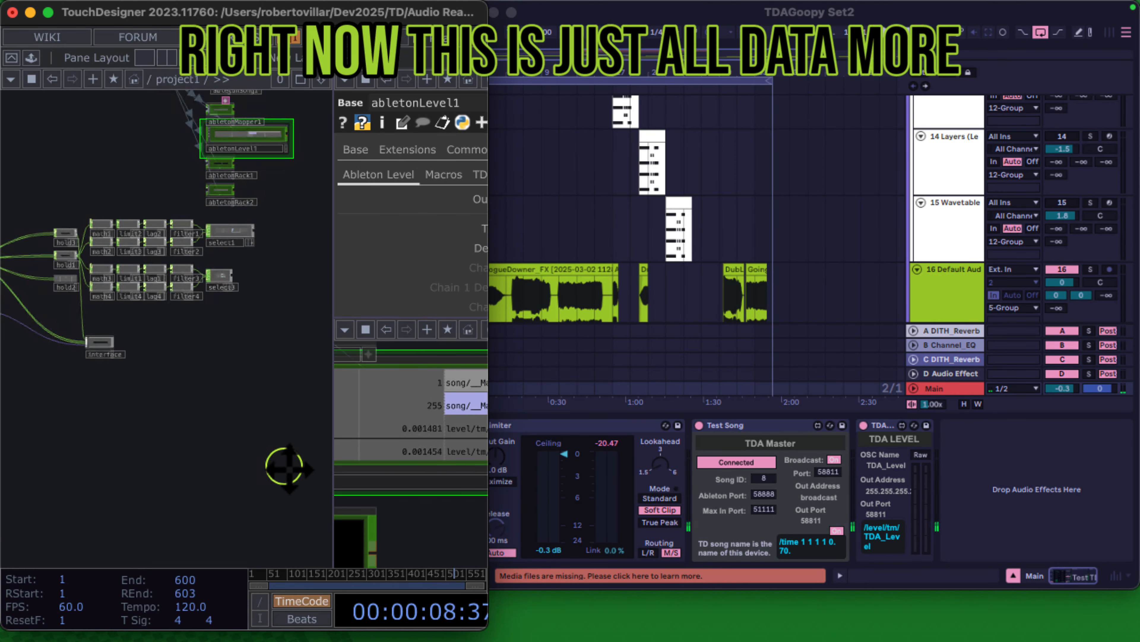
drag(194, 404, 81, 526)
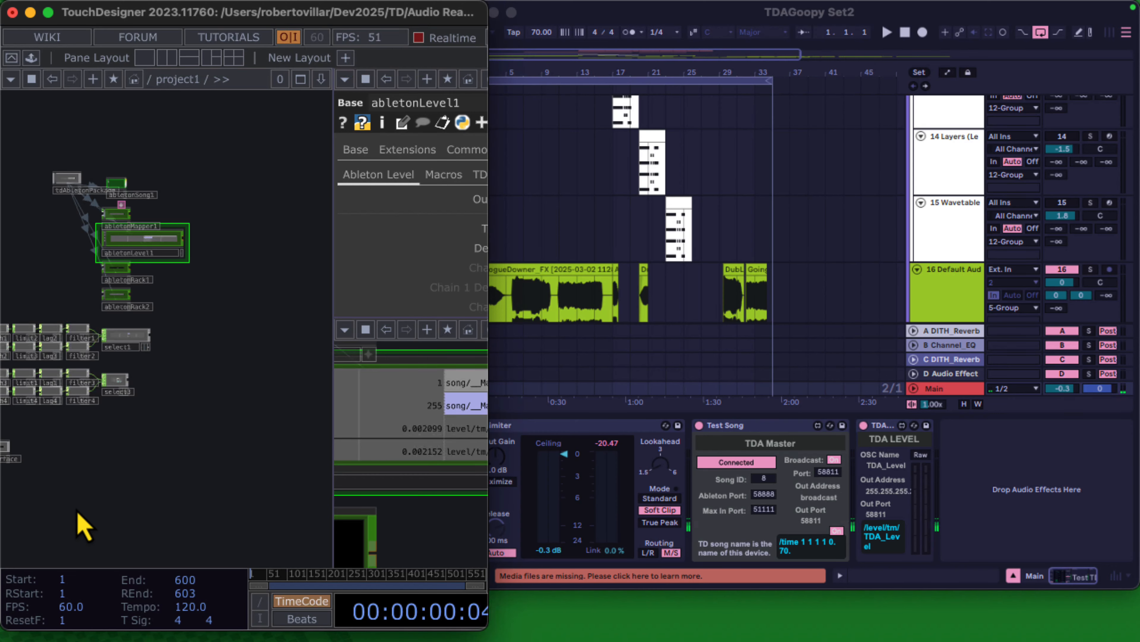